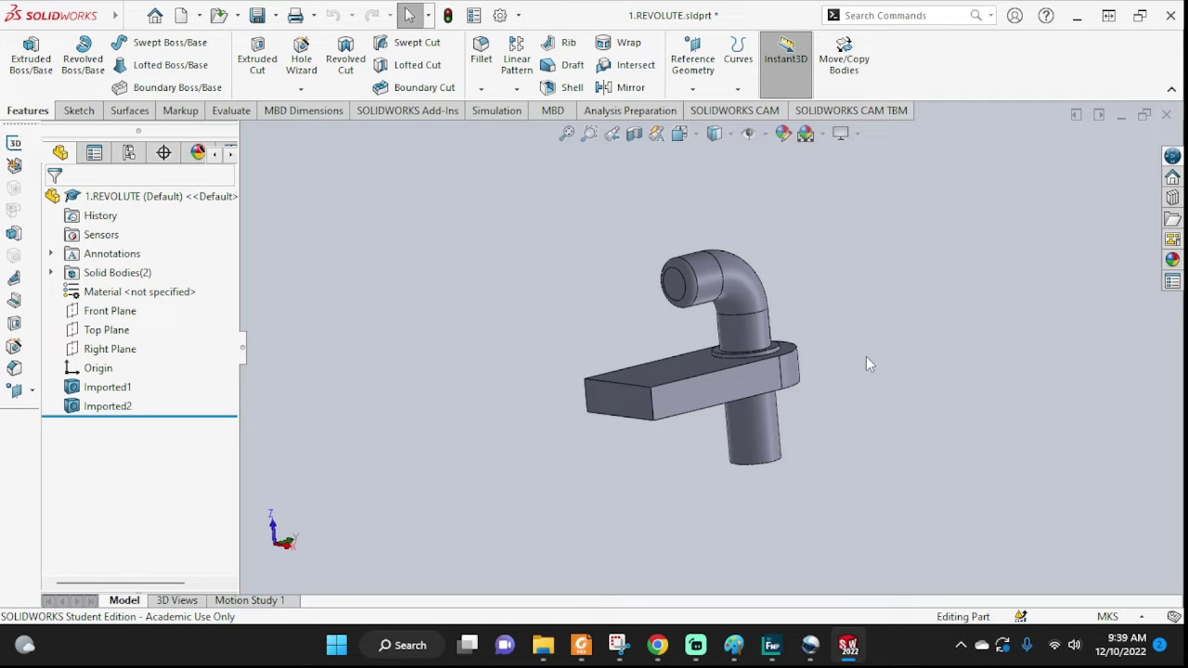
# Export the 1.REVOLUTE part from SOLIDWORKS as a Parasolid (*.x_t) file into Lab24
pyautogui.scroll(-4, 835, 357)
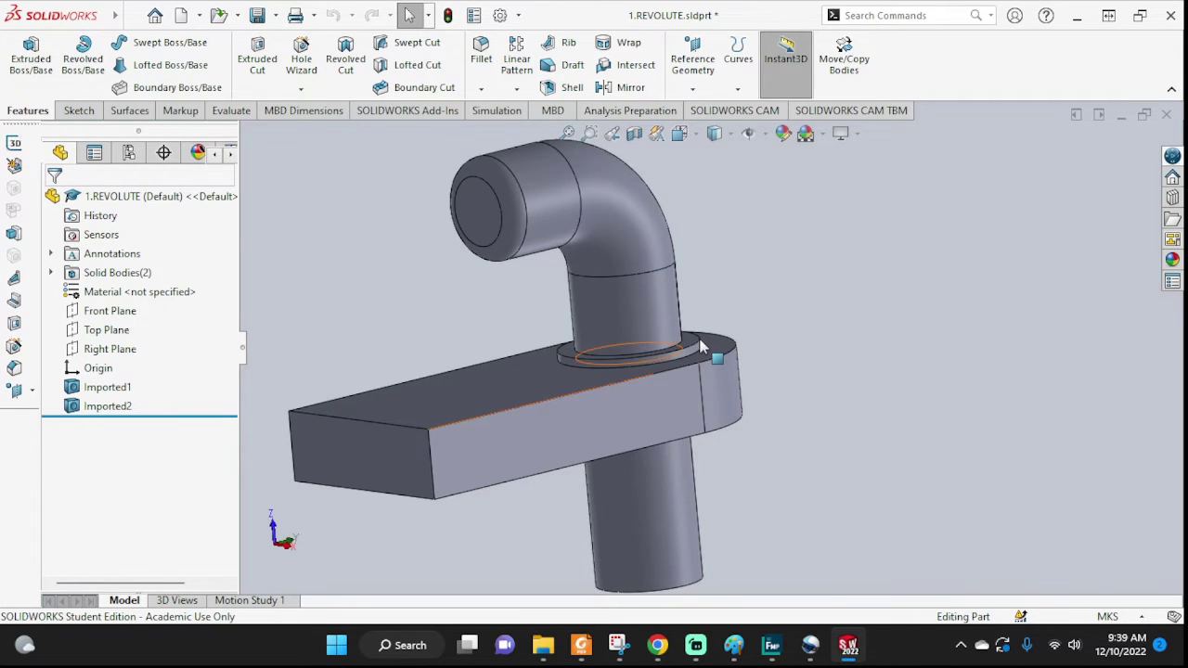
pyautogui.scroll(4, 710, 371)
pyautogui.moveTo(694, 388); pyautogui.dragTo(909, 468, button='middle')
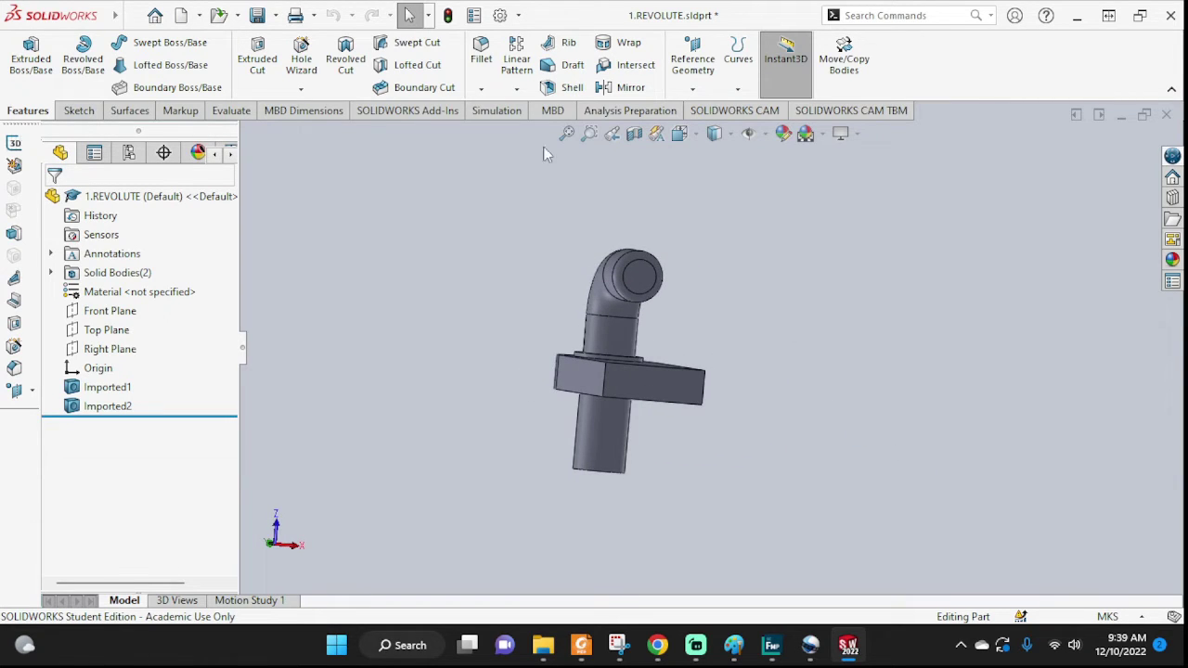
pyautogui.click(276, 14)
pyautogui.click(281, 58)
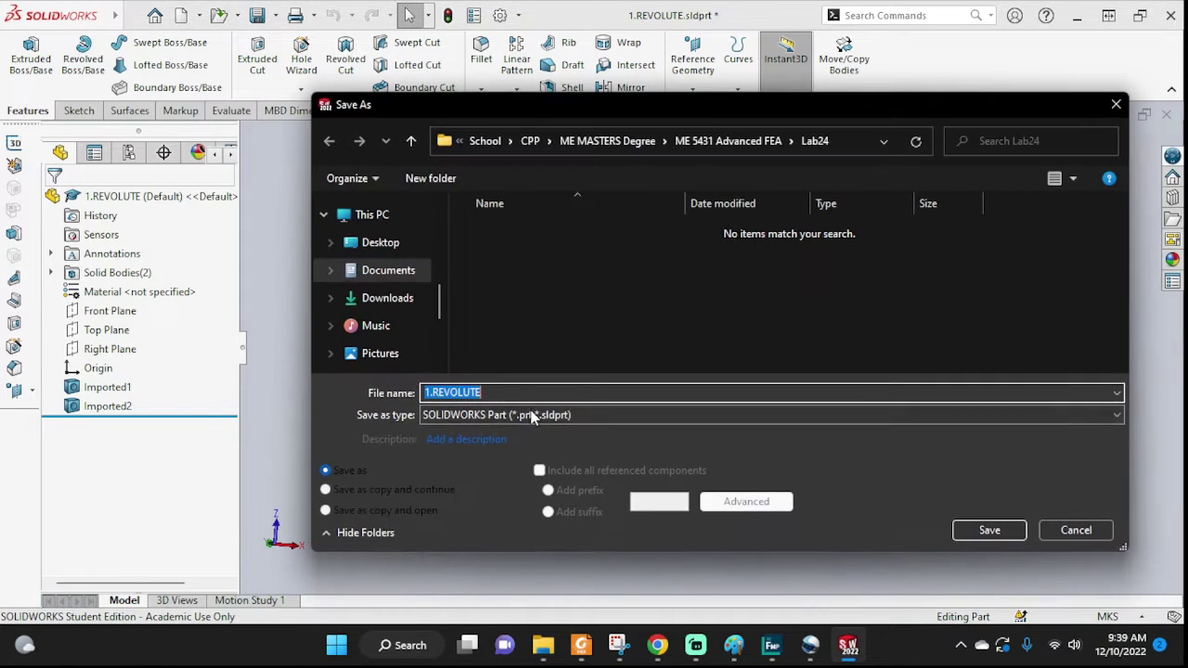
pyautogui.click(475, 416)
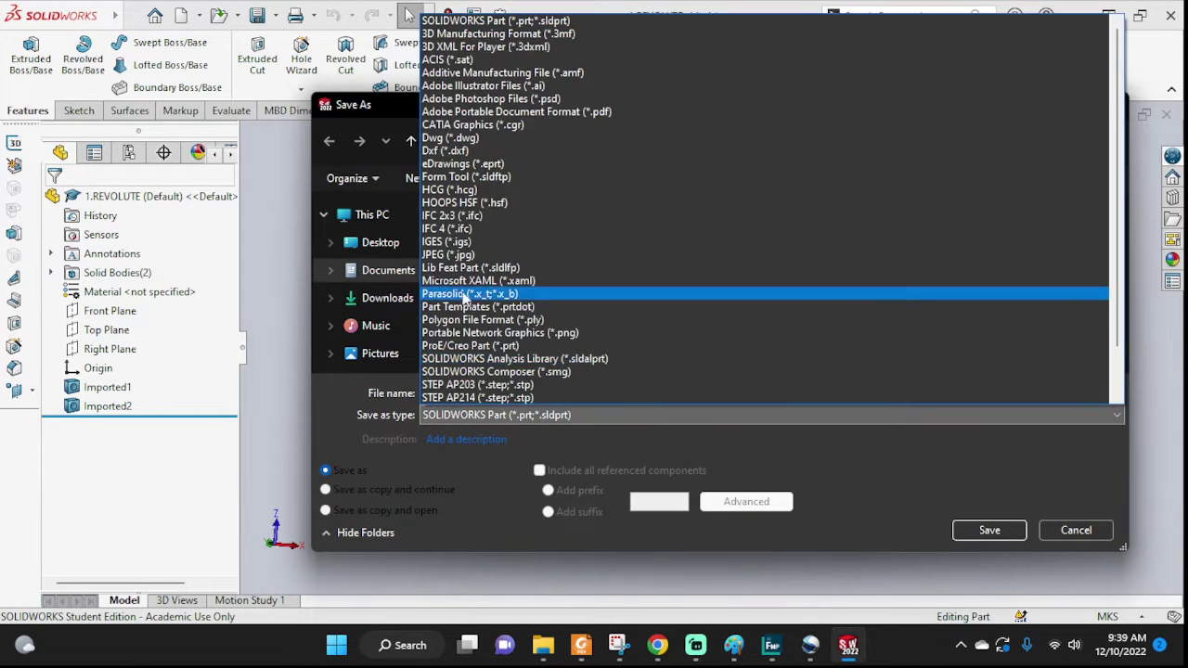
pyautogui.click(470, 293)
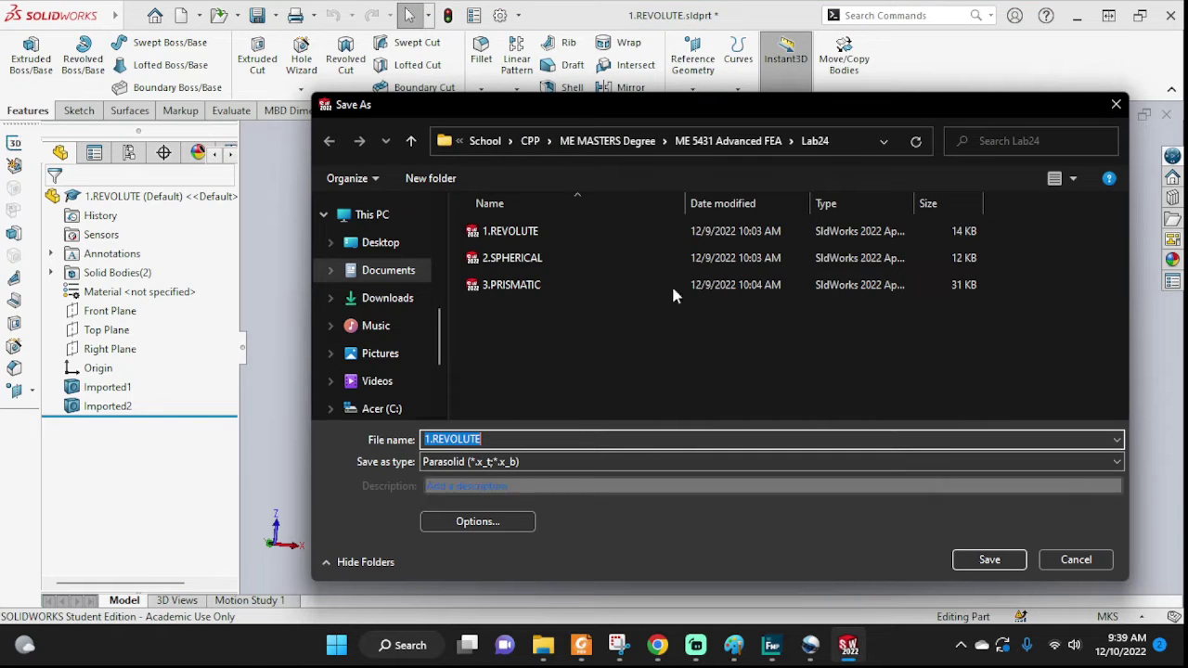
pyautogui.click(1069, 562)
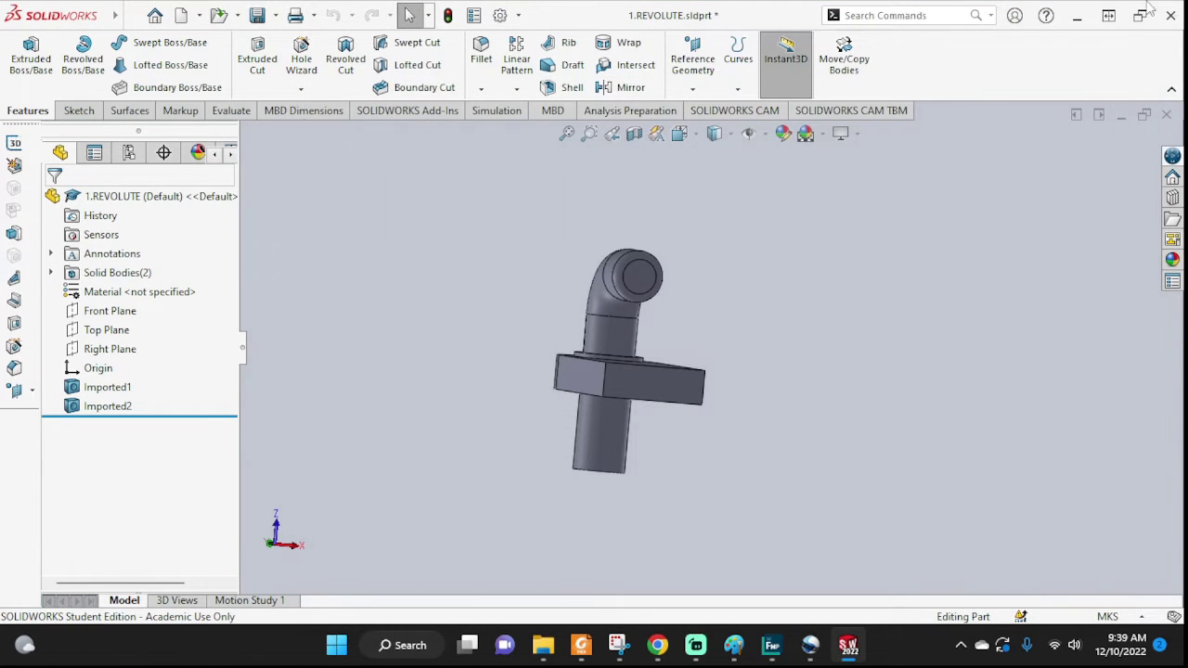
# In Femap, import geometry by choosing 1.REVOLUTE from the Lab24 folder
pyautogui.moveTo(705, 643)
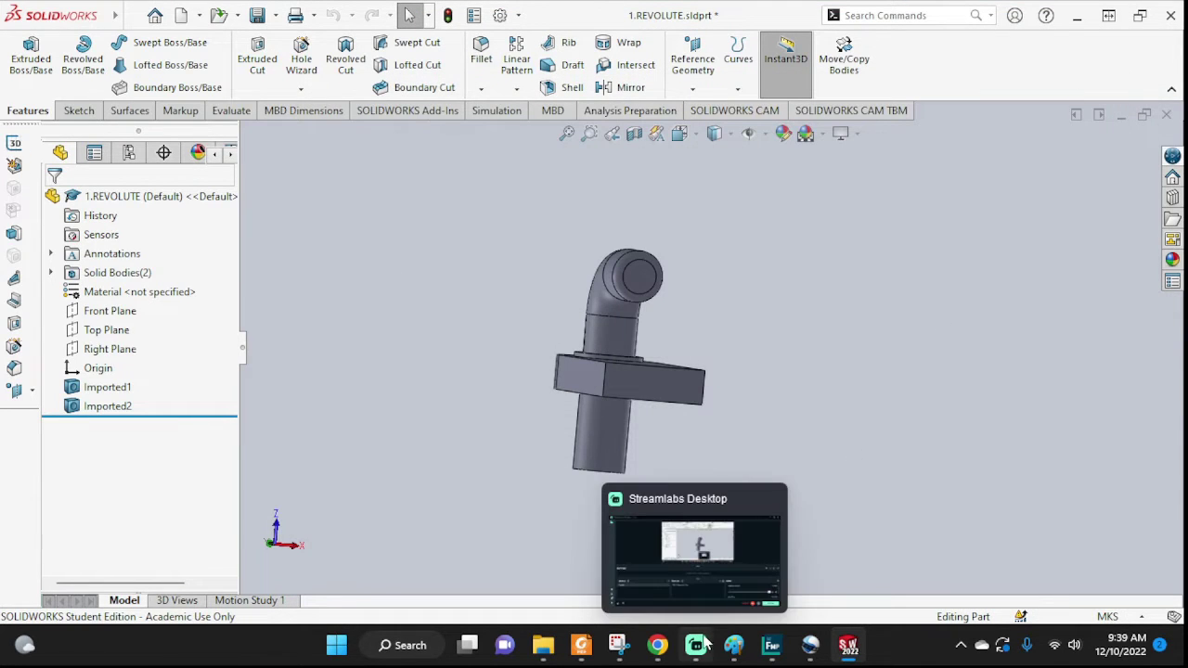
pyautogui.click(772, 645)
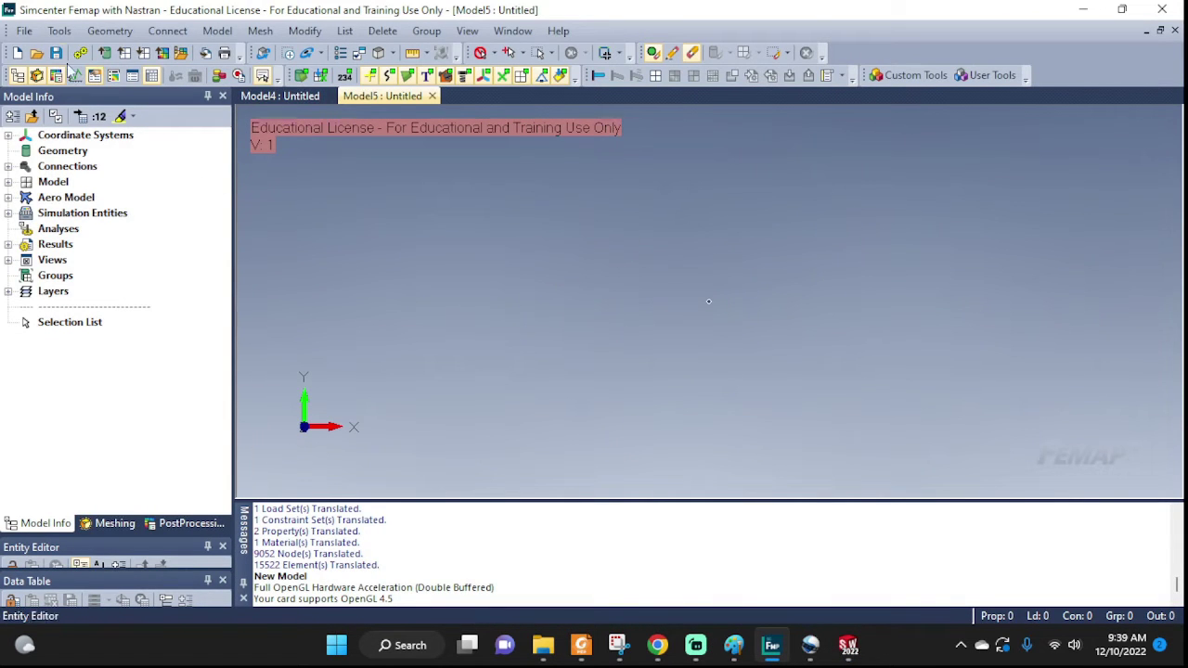
pyautogui.click(24, 30)
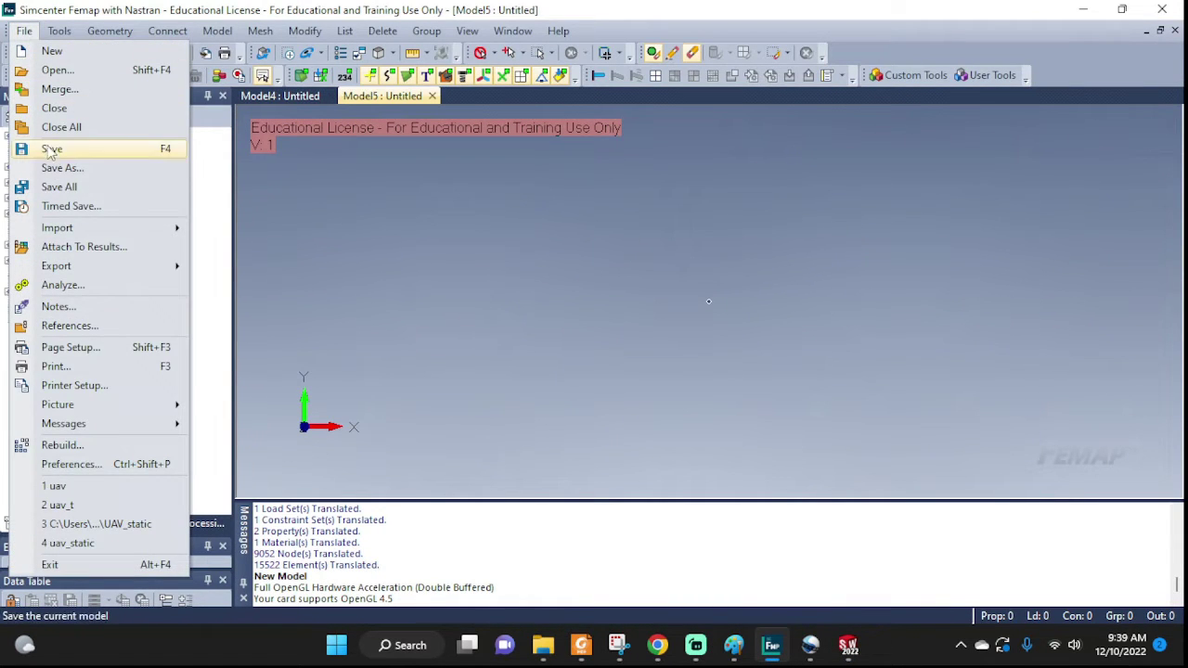
pyautogui.moveTo(70, 232)
pyautogui.click(243, 230)
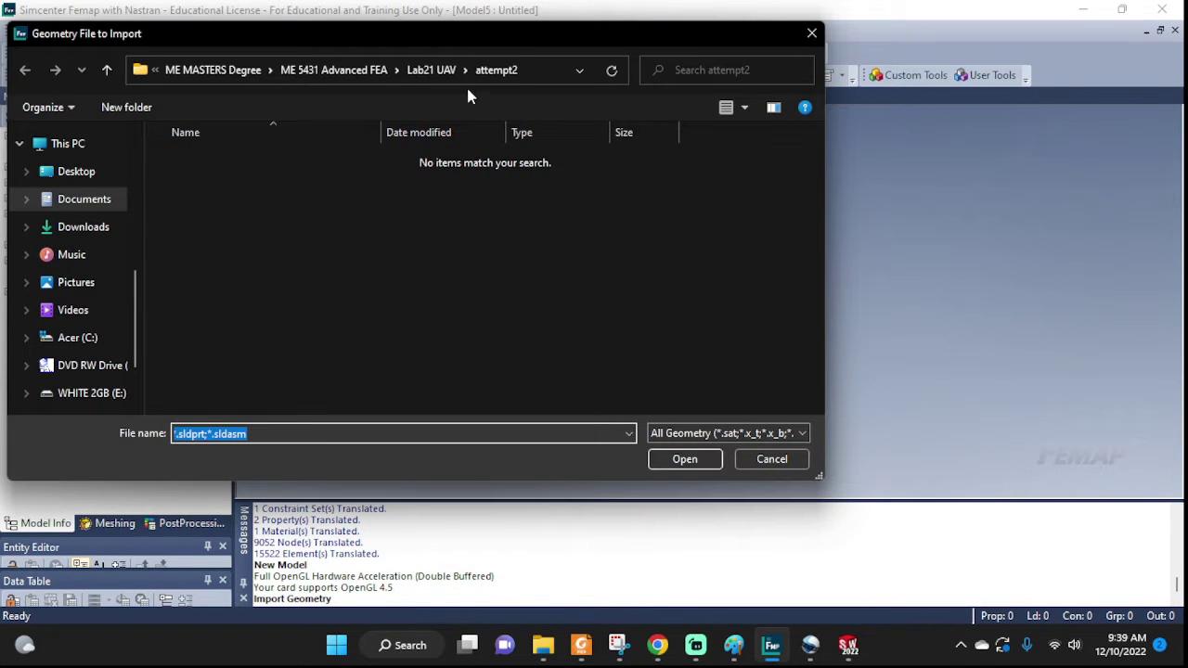
pyautogui.click(430, 70)
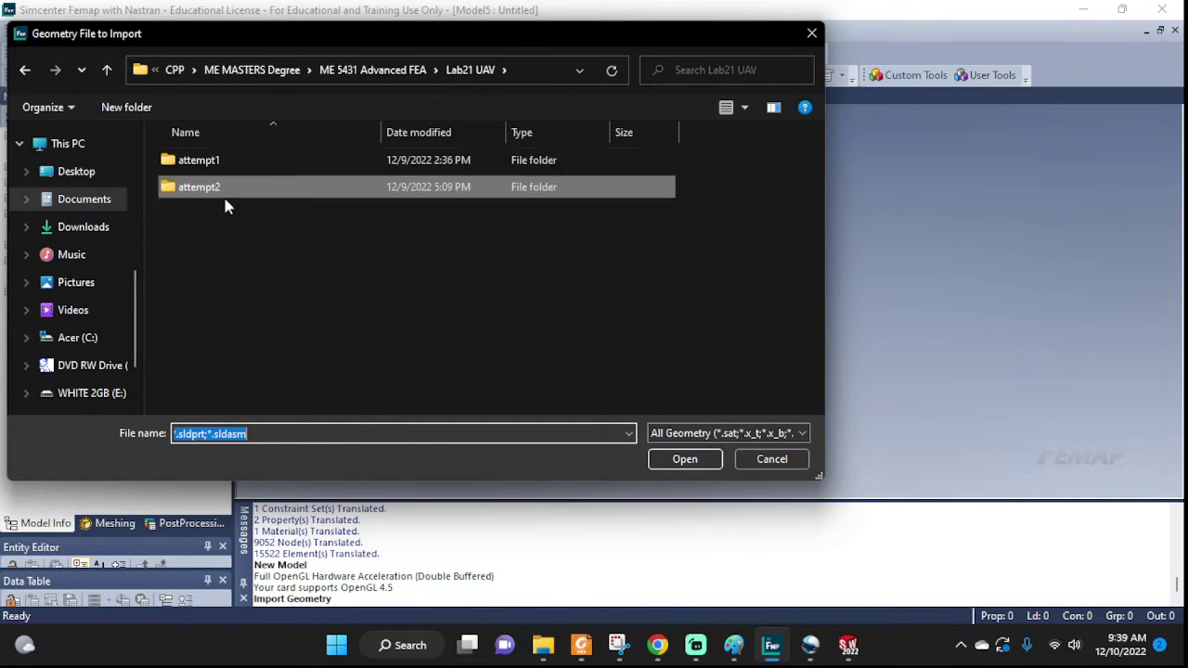
pyautogui.click(368, 72)
pyautogui.scroll(-1, 243, 350)
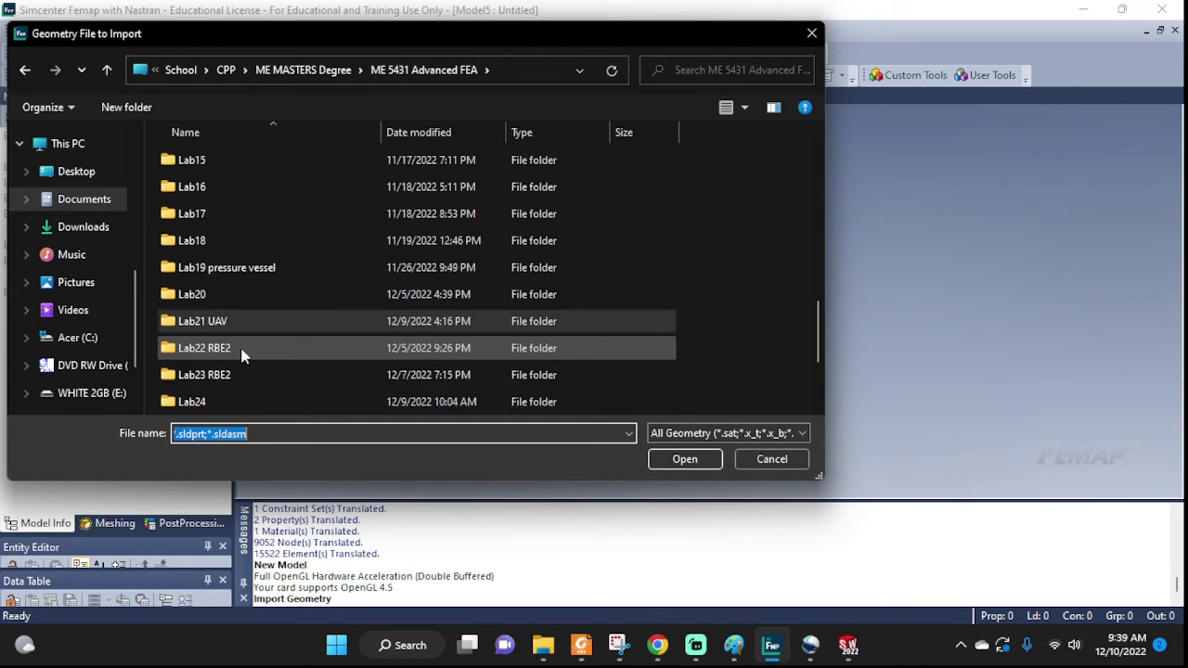
pyautogui.doubleClick(216, 401)
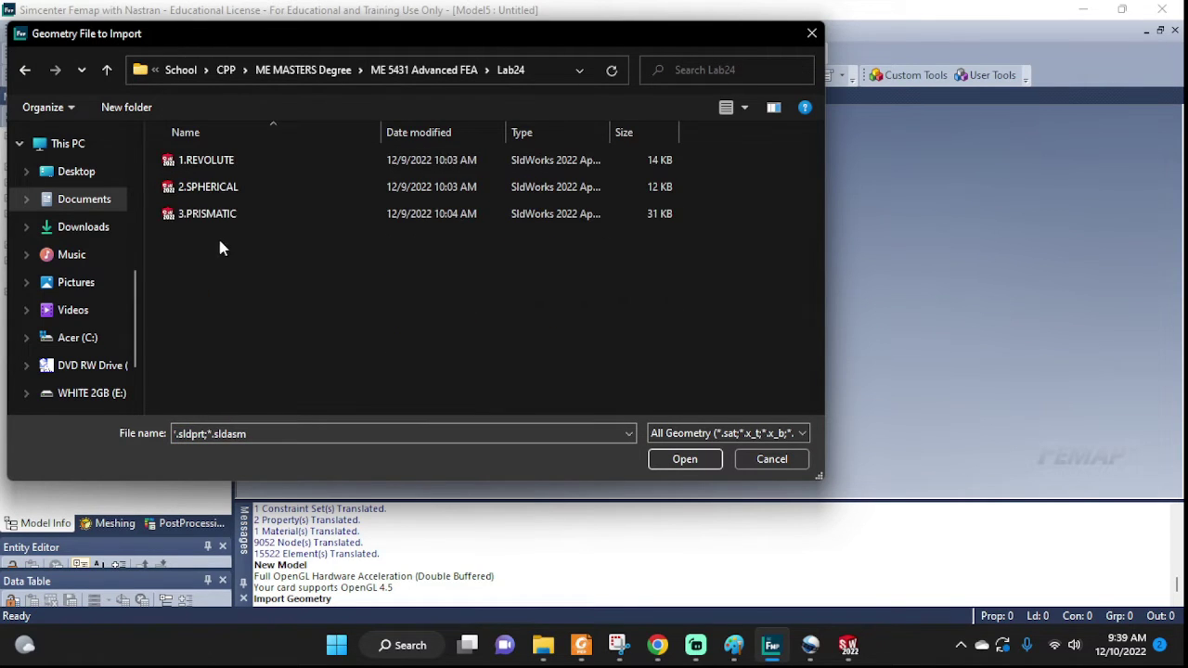
pyautogui.click(218, 159)
pyautogui.click(668, 462)
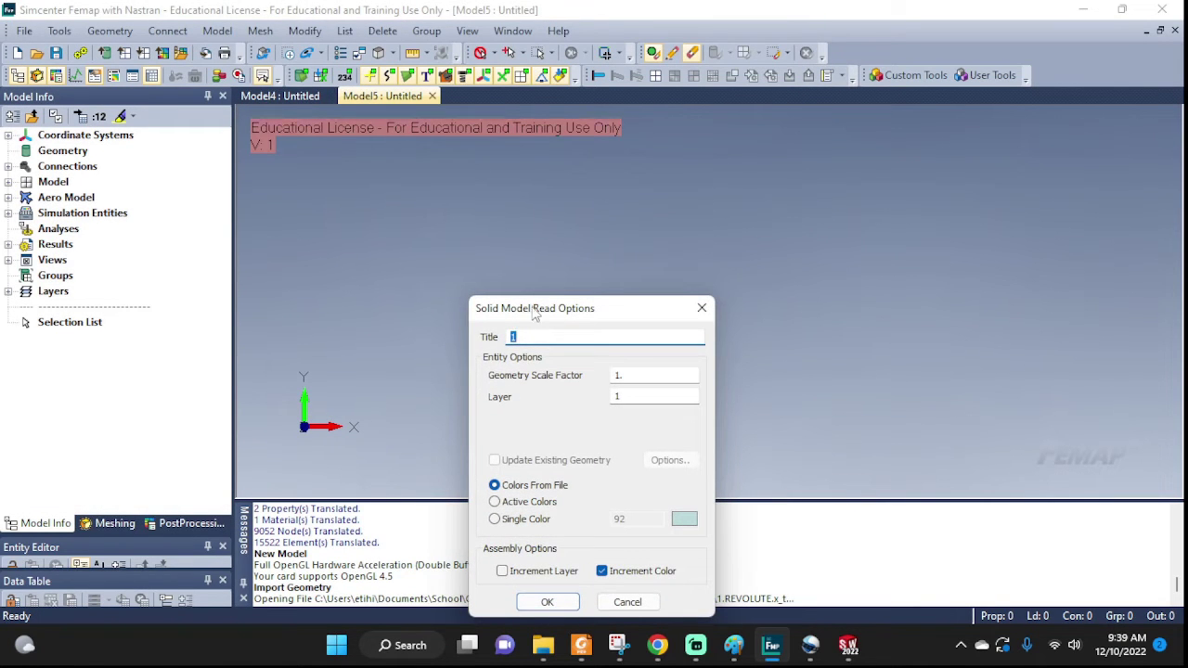
# Accept the Solid Model Read Options with geometry scale factor 1 to load the part
pyautogui.moveTo(529, 314); pyautogui.dragTo(520, 177)
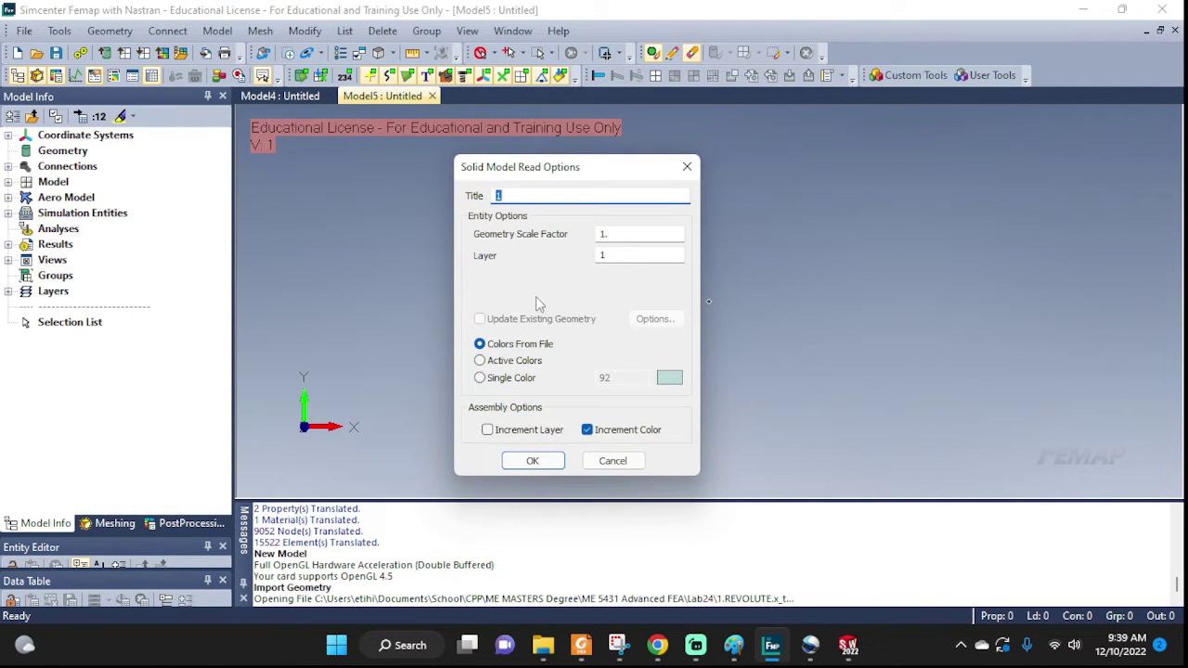
pyautogui.doubleClick(624, 237)
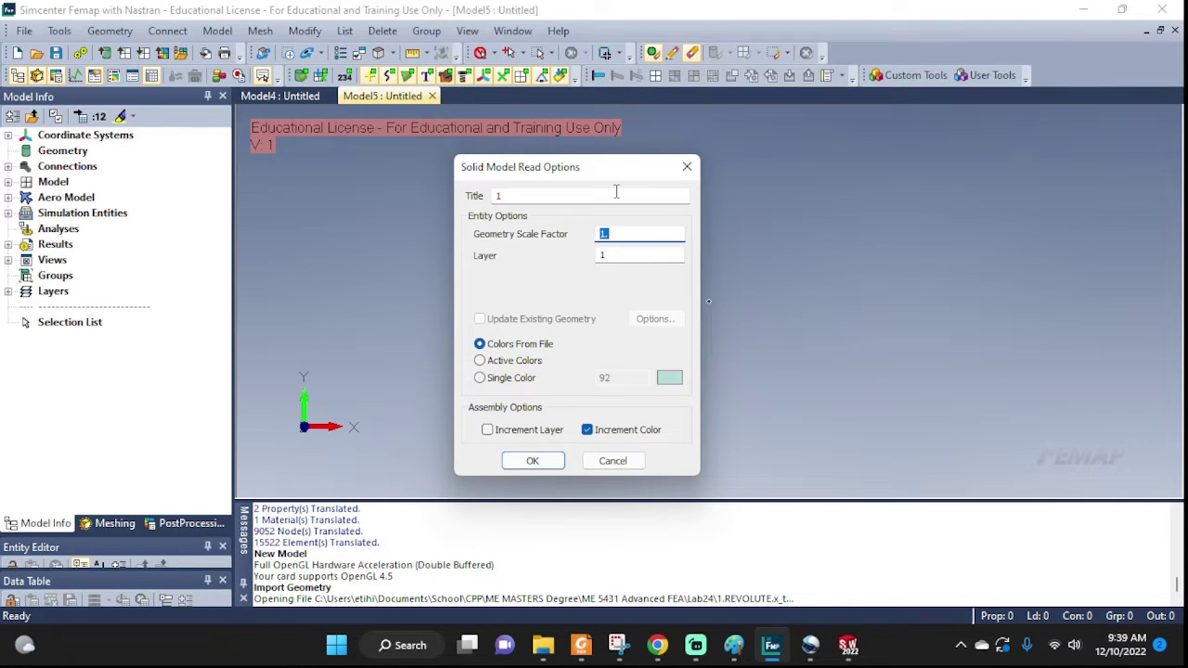
pyautogui.moveTo(614, 171); pyautogui.dragTo(396, 169)
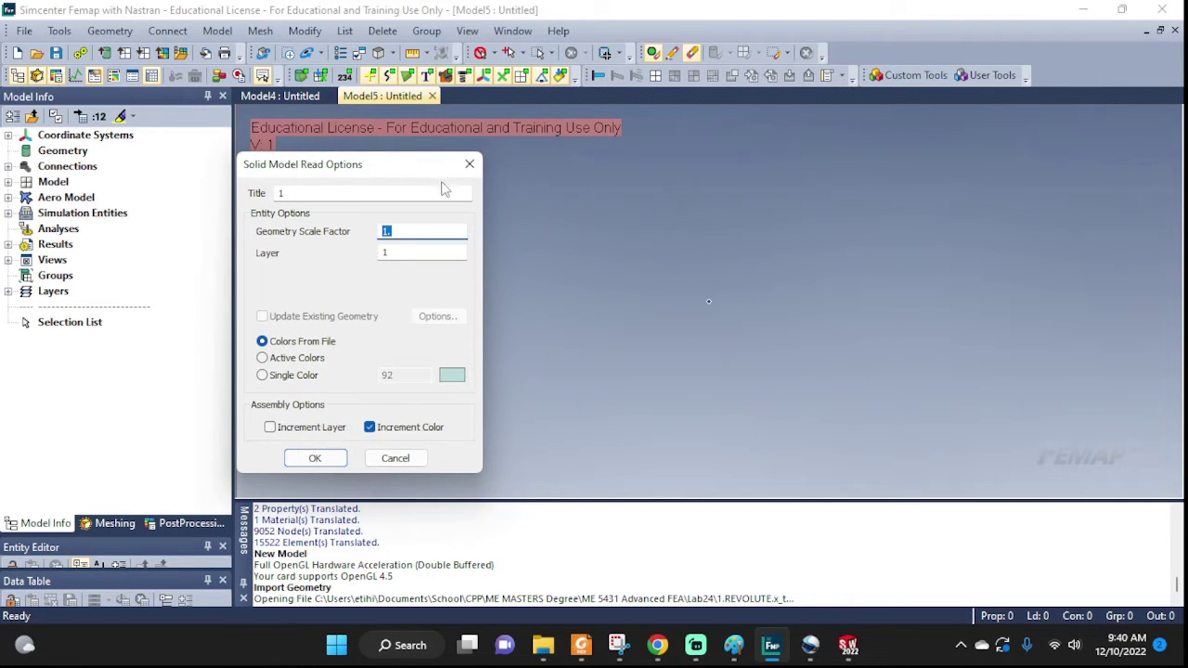
pyautogui.click(316, 458)
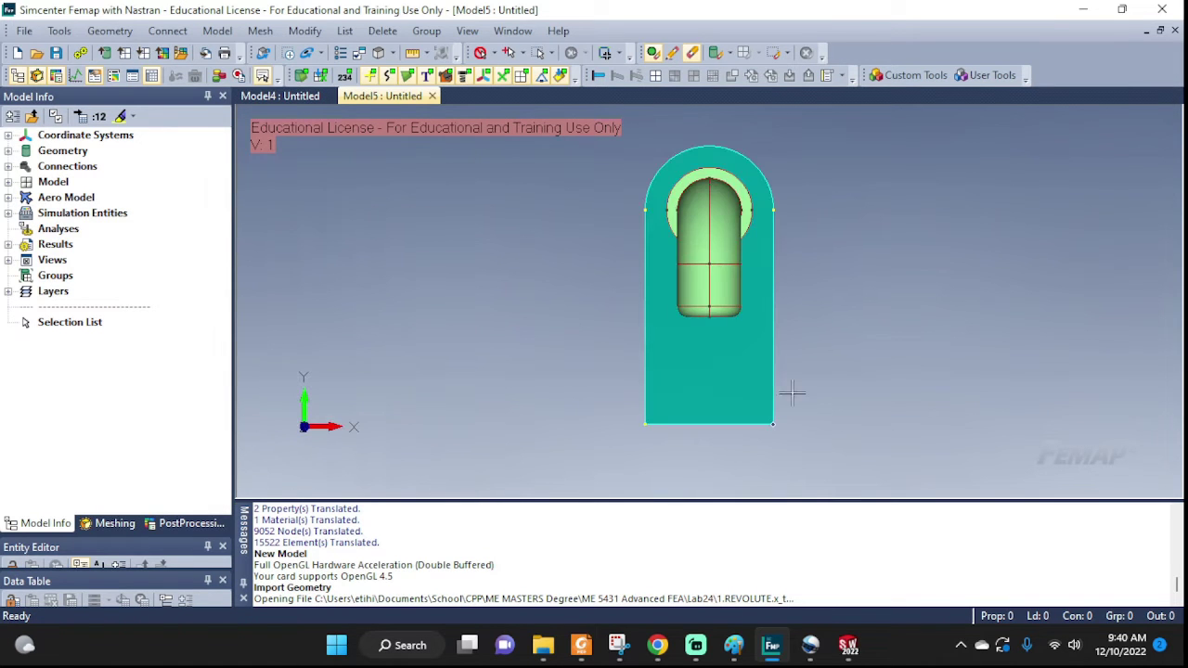
# Orbit the imported part, then hide and reshow Solid 1, the block, twice
pyautogui.moveTo(737, 196); pyautogui.dragTo(702, 239, button='middle')
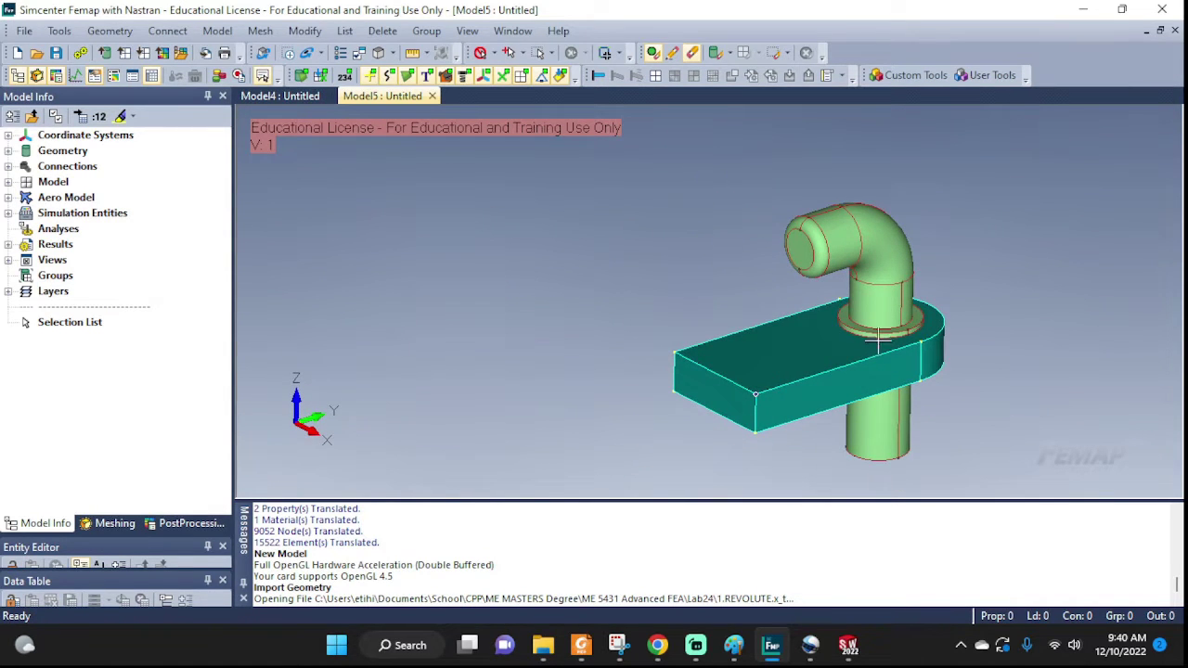
pyautogui.moveTo(953, 369); pyautogui.dragTo(666, 325, button='middle')
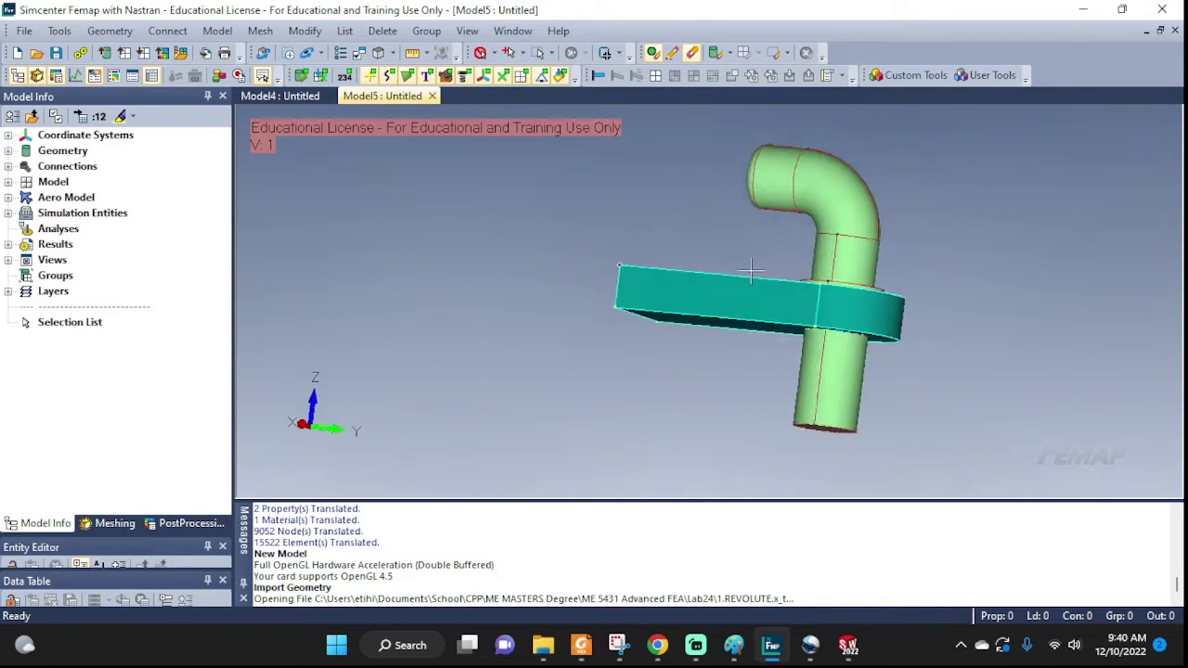
pyautogui.moveTo(817, 399); pyautogui.dragTo(796, 420, button='middle')
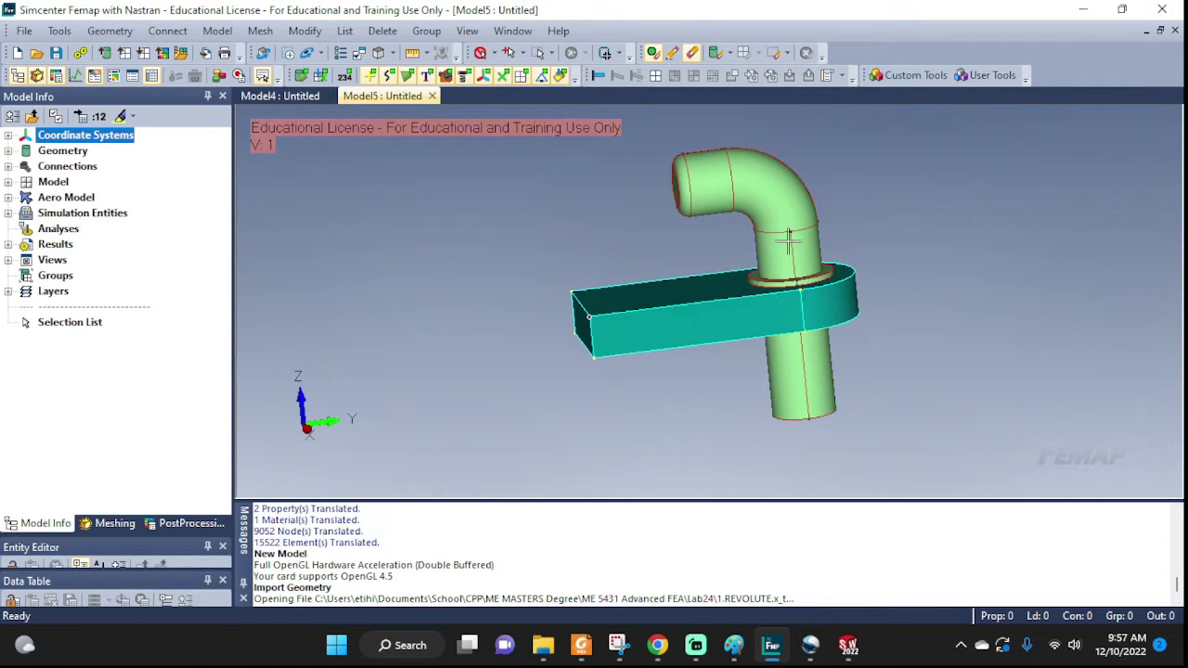
pyautogui.scroll(3, 552, 249)
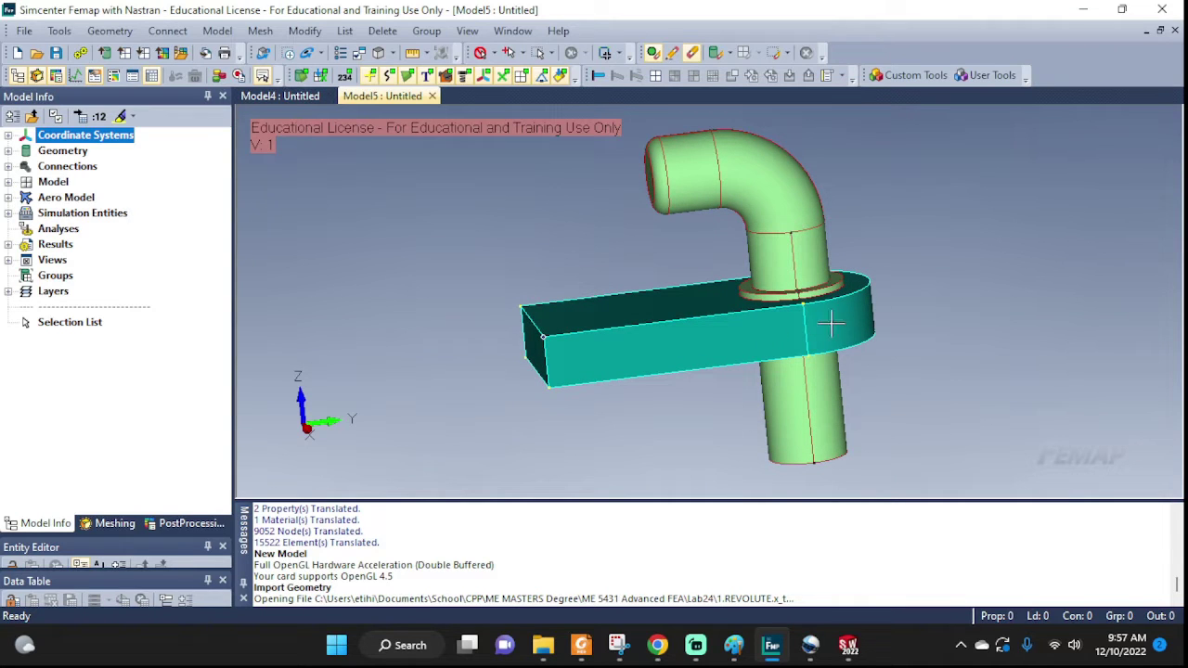
pyautogui.click(8, 151)
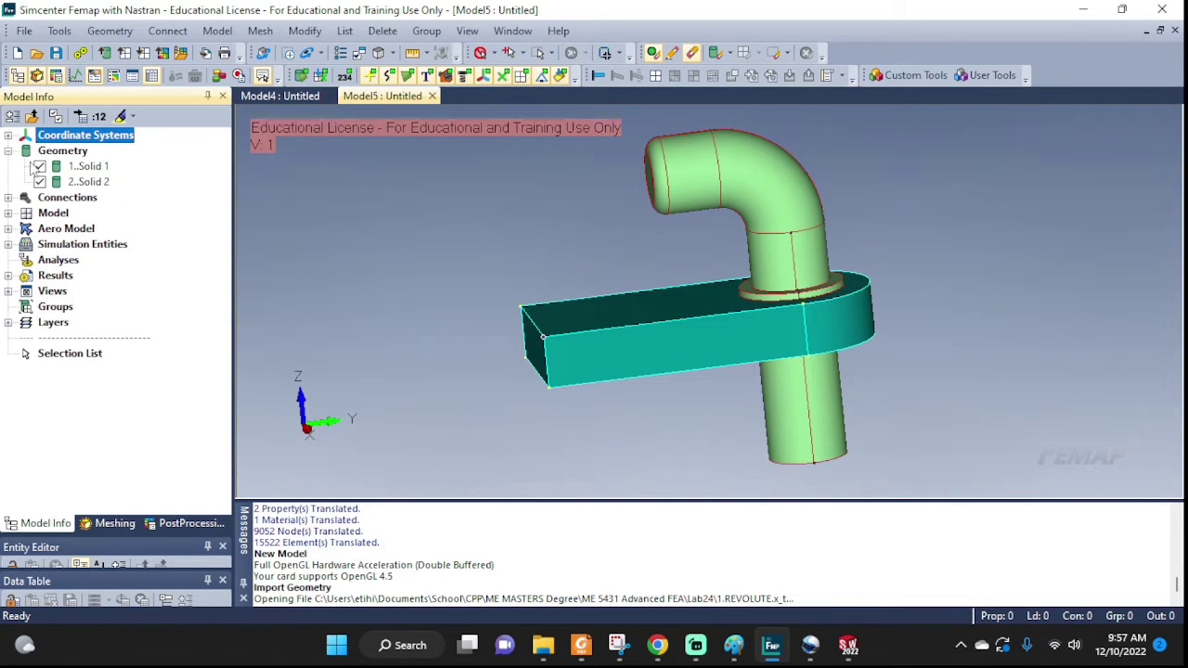
pyautogui.click(39, 167)
pyautogui.click(39, 167)
pyautogui.click(39, 167)
pyautogui.click(39, 167)
# Toggle Solid 2, the pipe, off and on twice, ending with both solids shown
pyautogui.click(39, 182)
pyautogui.click(39, 182)
pyautogui.click(39, 182)
pyautogui.click(39, 182)
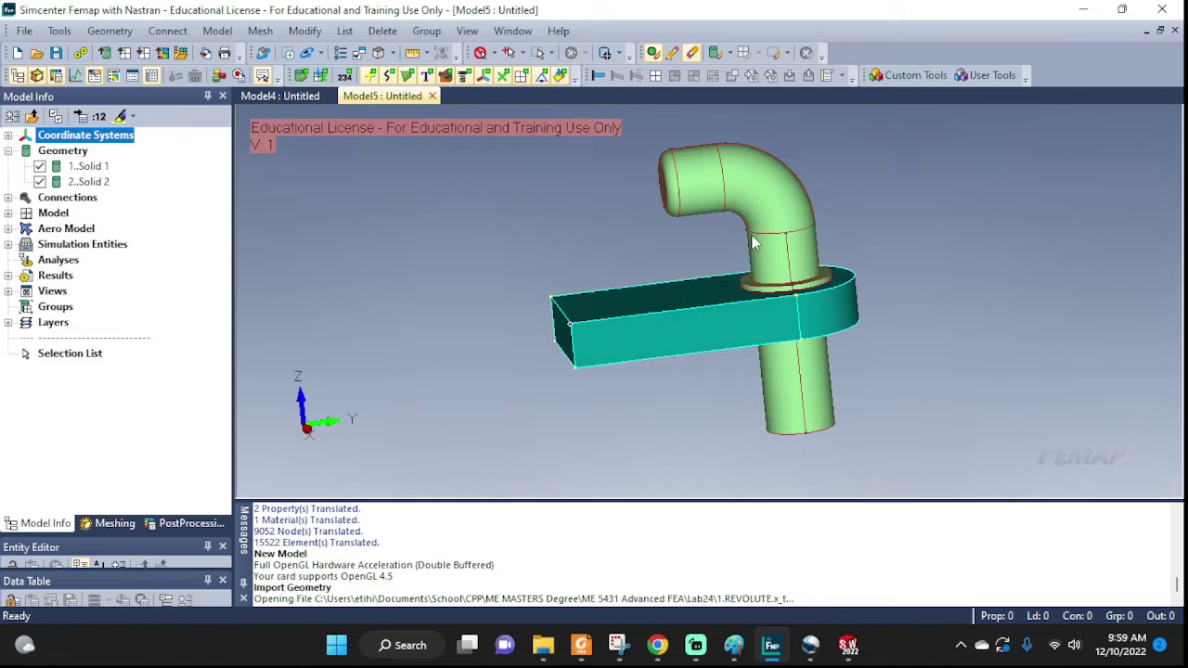
pyautogui.moveTo(753, 242); pyautogui.dragTo(718, 276, button='middle')
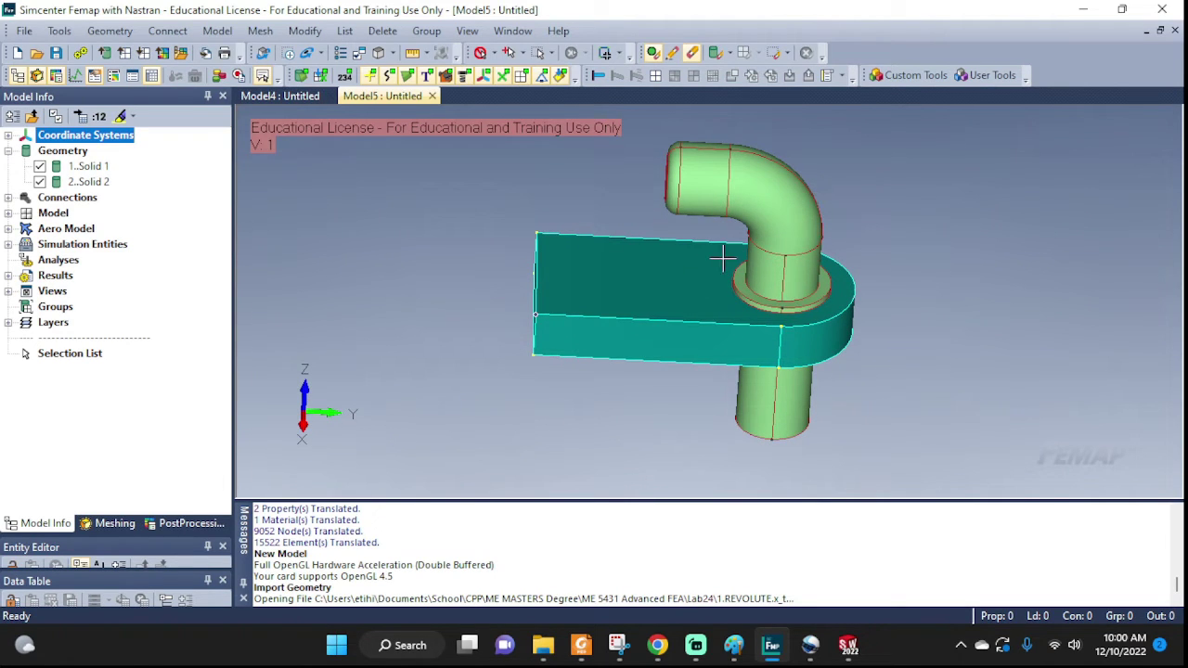
pyautogui.moveTo(711, 396); pyautogui.dragTo(818, 419, button='middle')
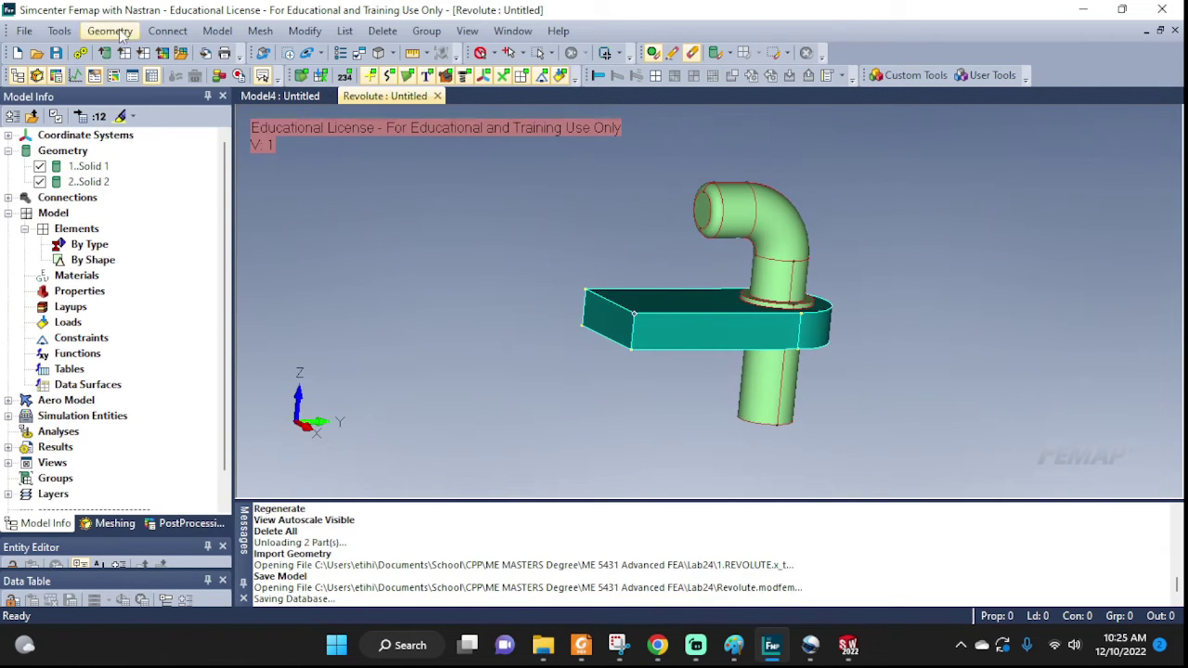
# Define isotropic material M1: E 60e9, Poisson's ratio 0.33, mass density 2000
pyautogui.click(217, 32)
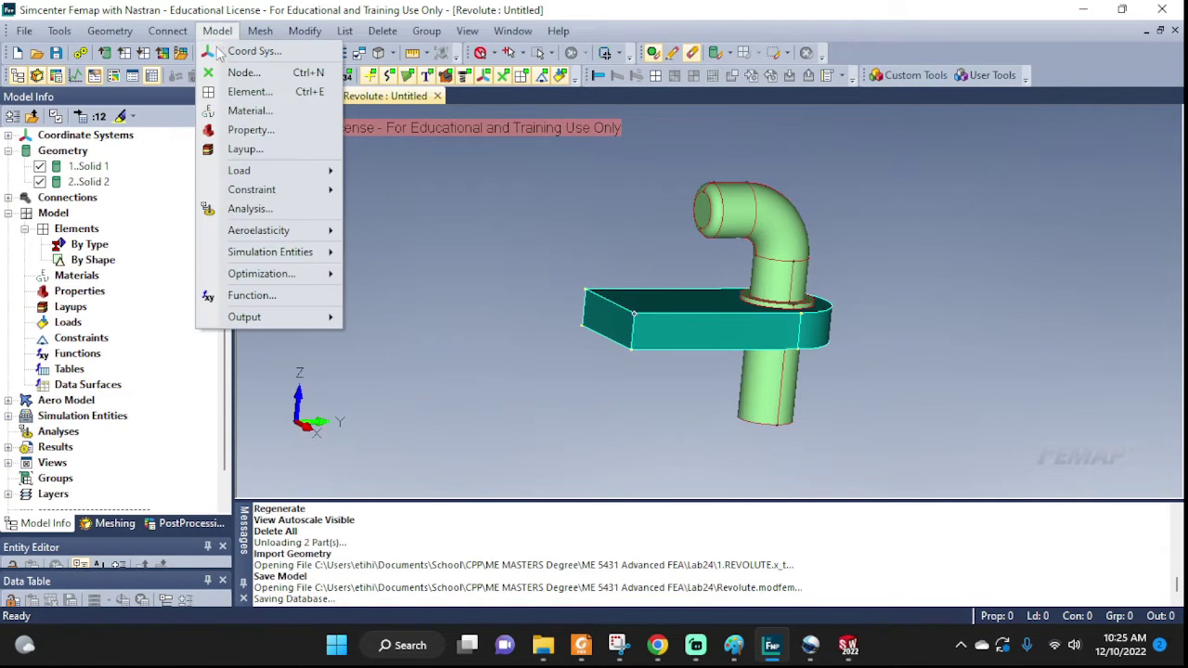
pyautogui.click(258, 112)
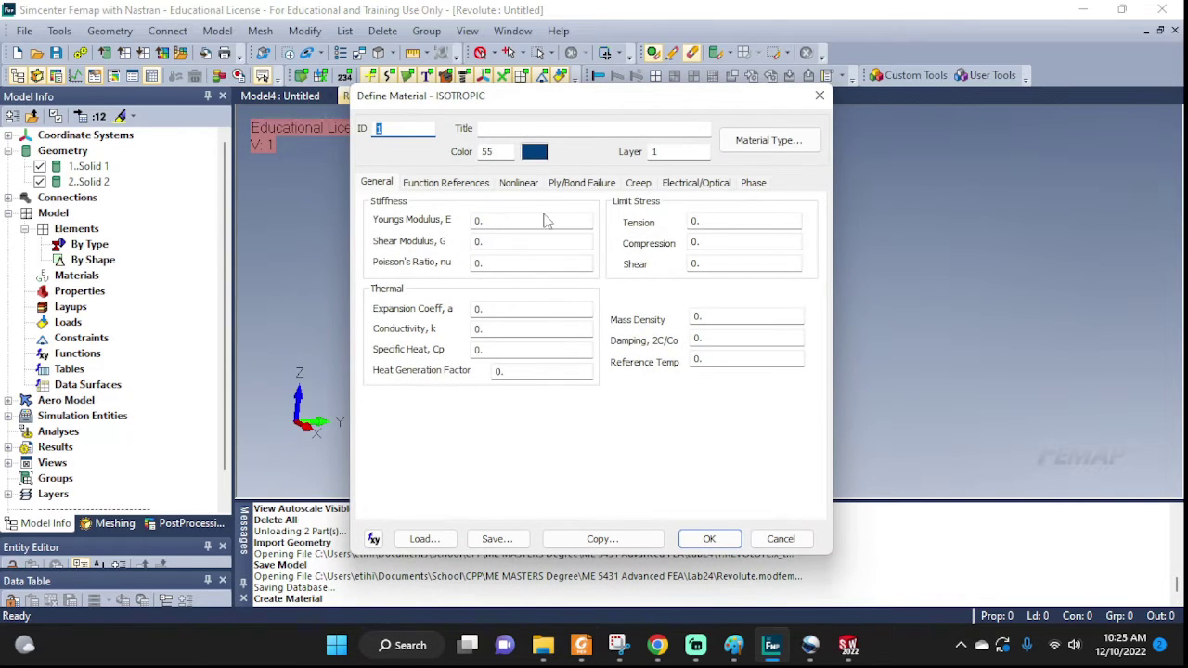
pyautogui.click(526, 129)
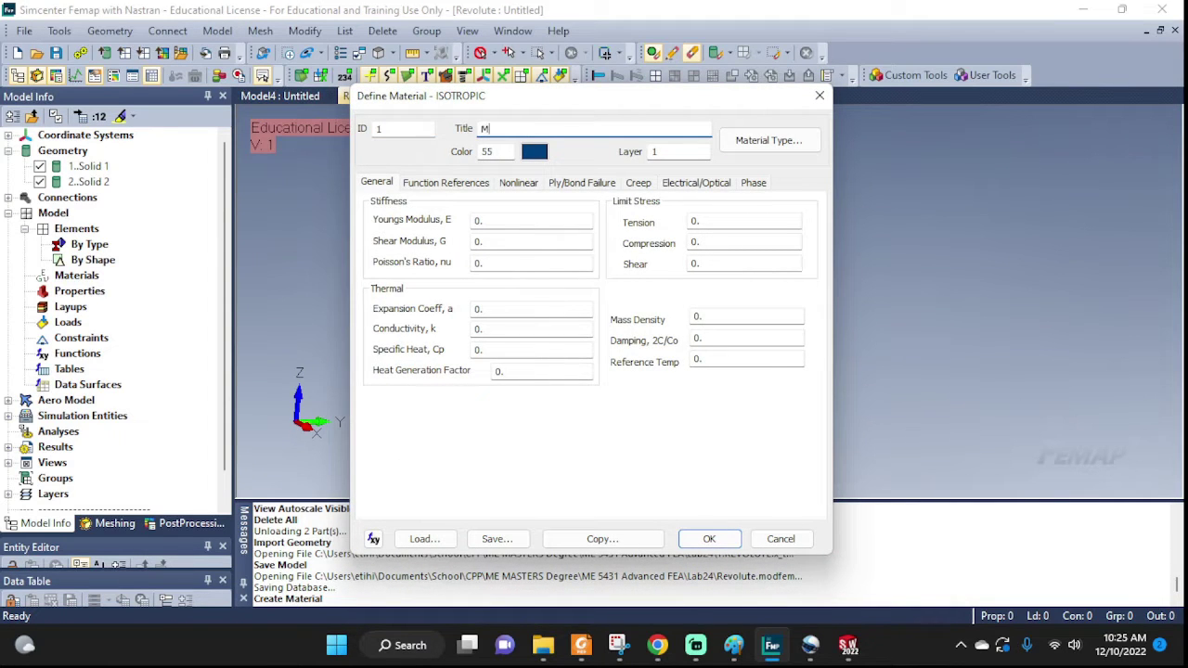
pyautogui.click(533, 223)
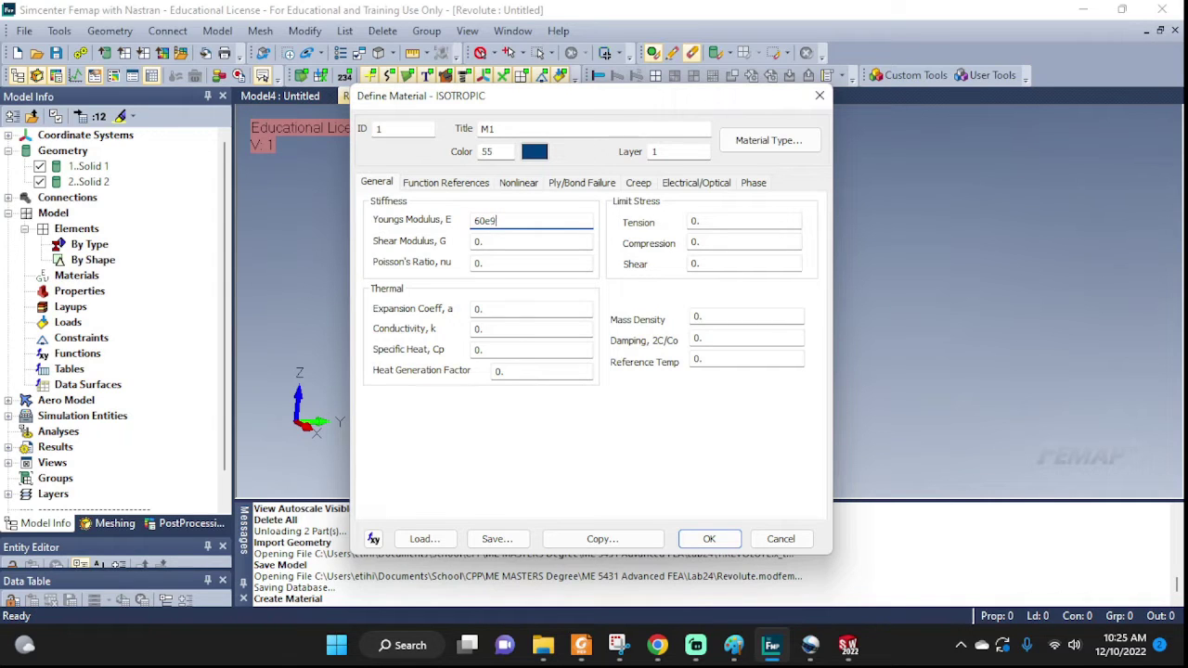
pyautogui.click(501, 262)
pyautogui.write('0.')
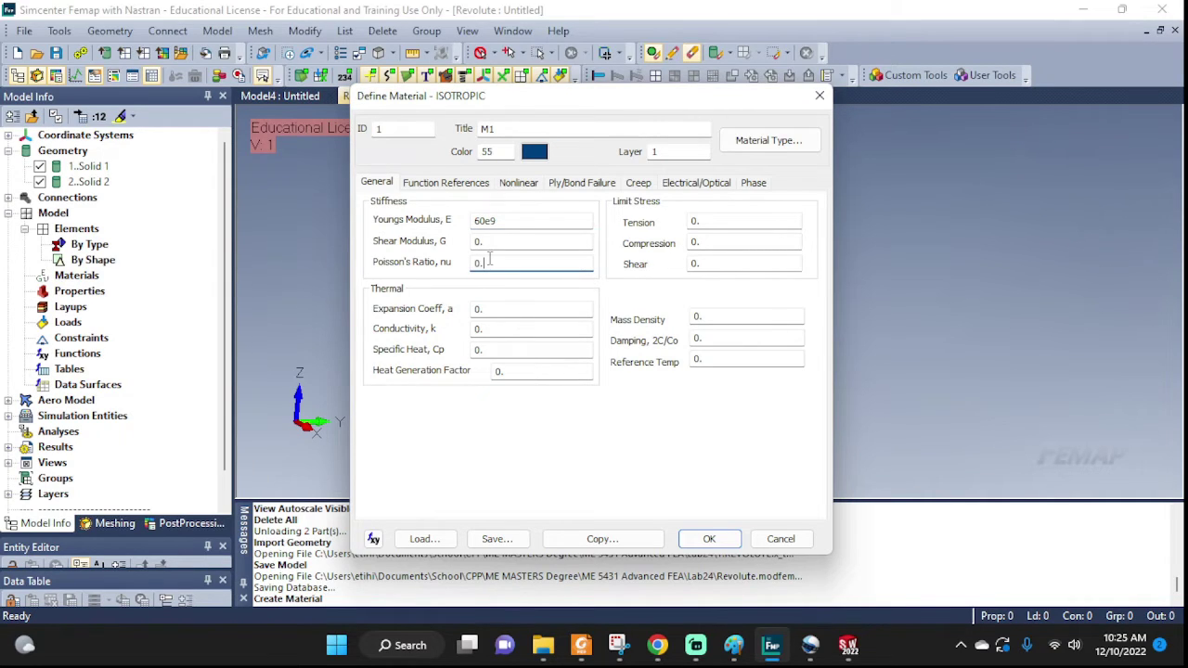
pyautogui.click(698, 320)
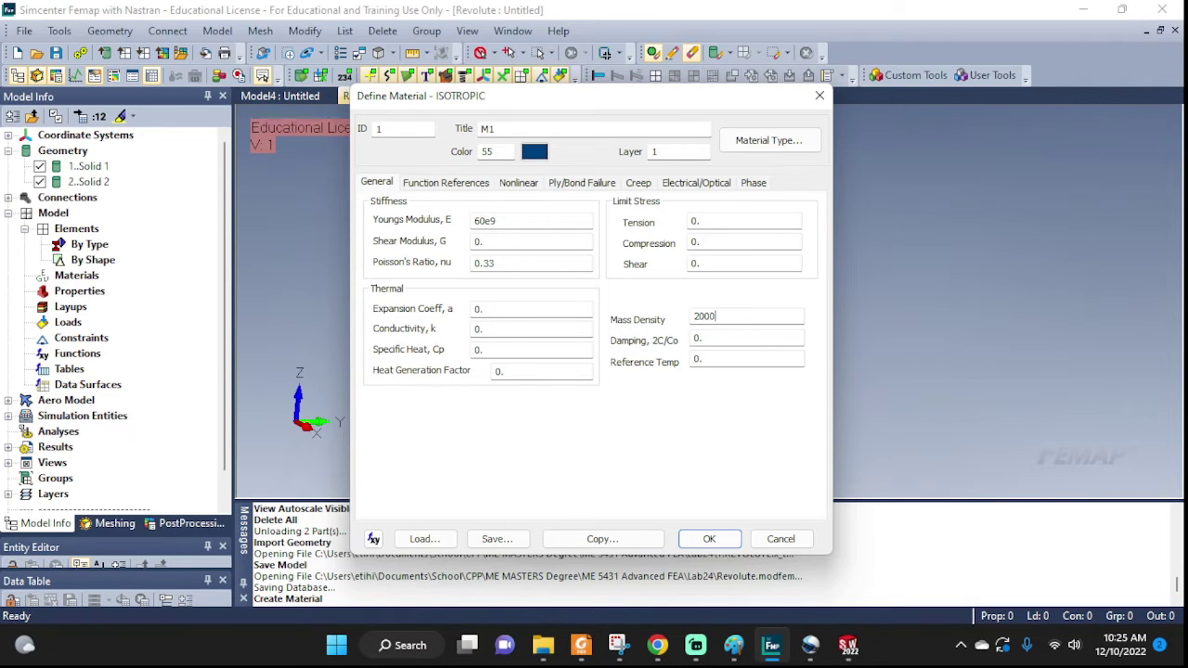
pyautogui.click(709, 540)
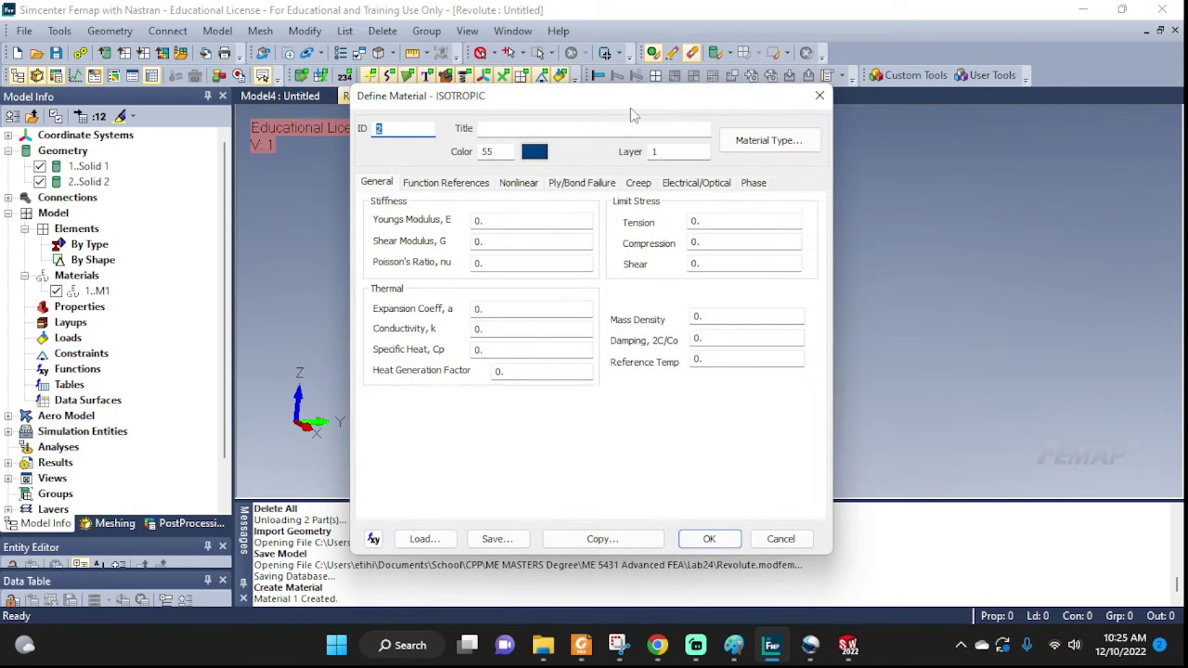
# Create property S with Solid element type and material 1..M1
pyautogui.click(815, 98)
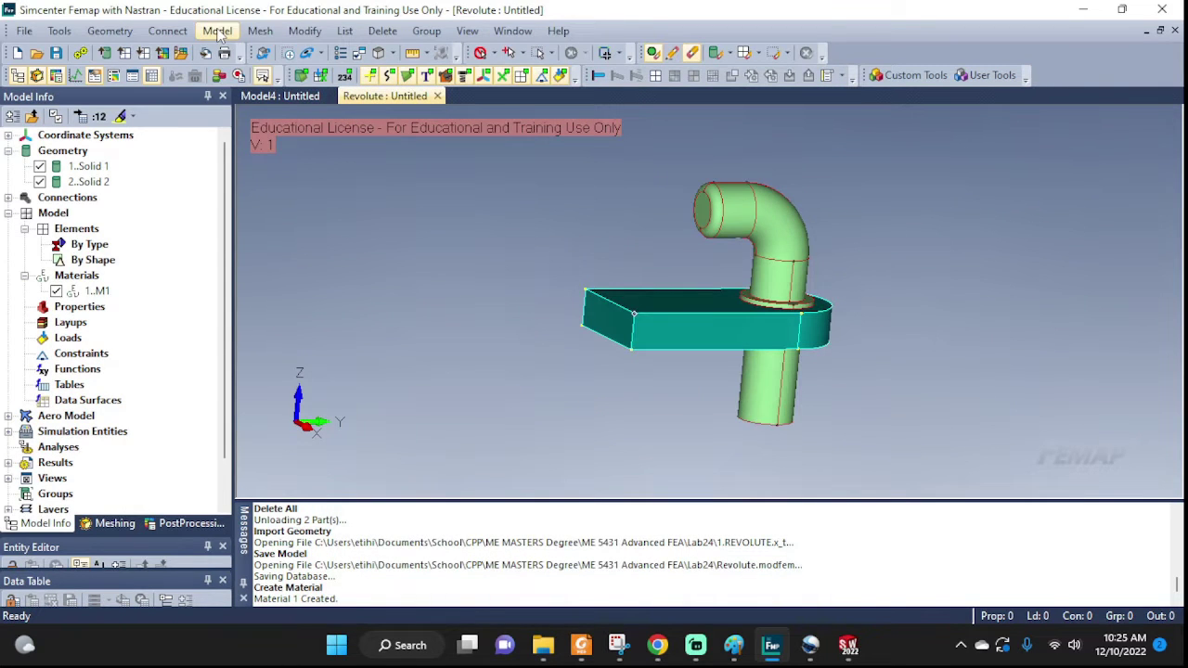
pyautogui.click(218, 31)
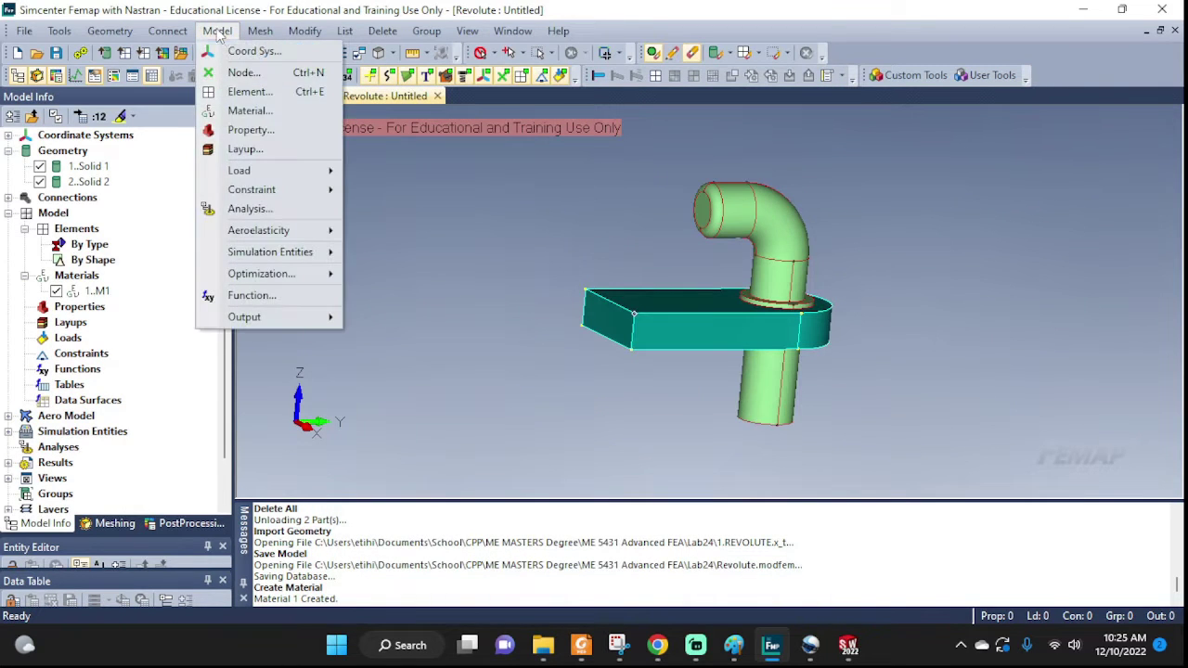
pyautogui.click(249, 130)
pyautogui.click(594, 304)
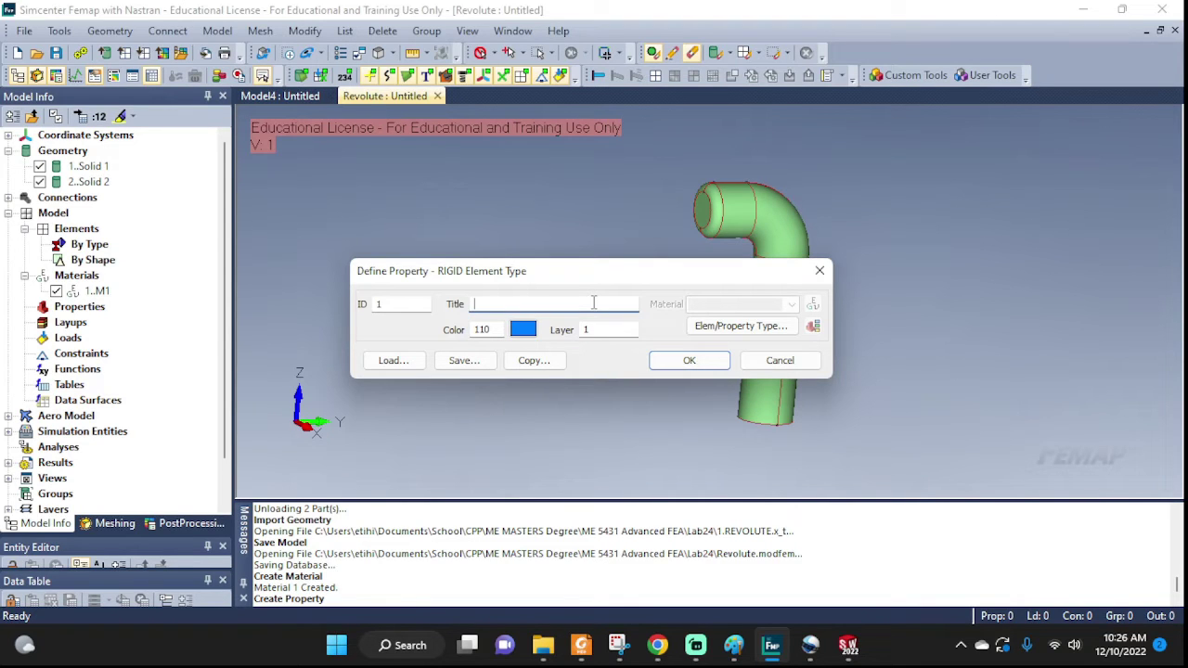
pyautogui.click(741, 326)
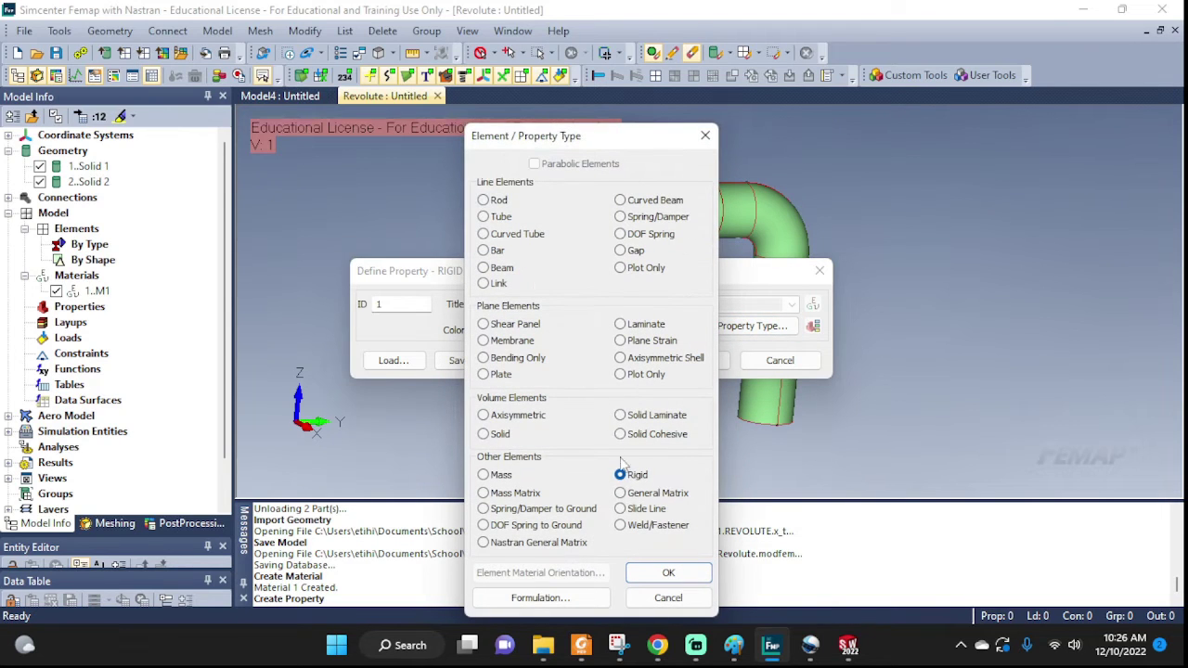
pyautogui.click(484, 434)
pyautogui.click(709, 574)
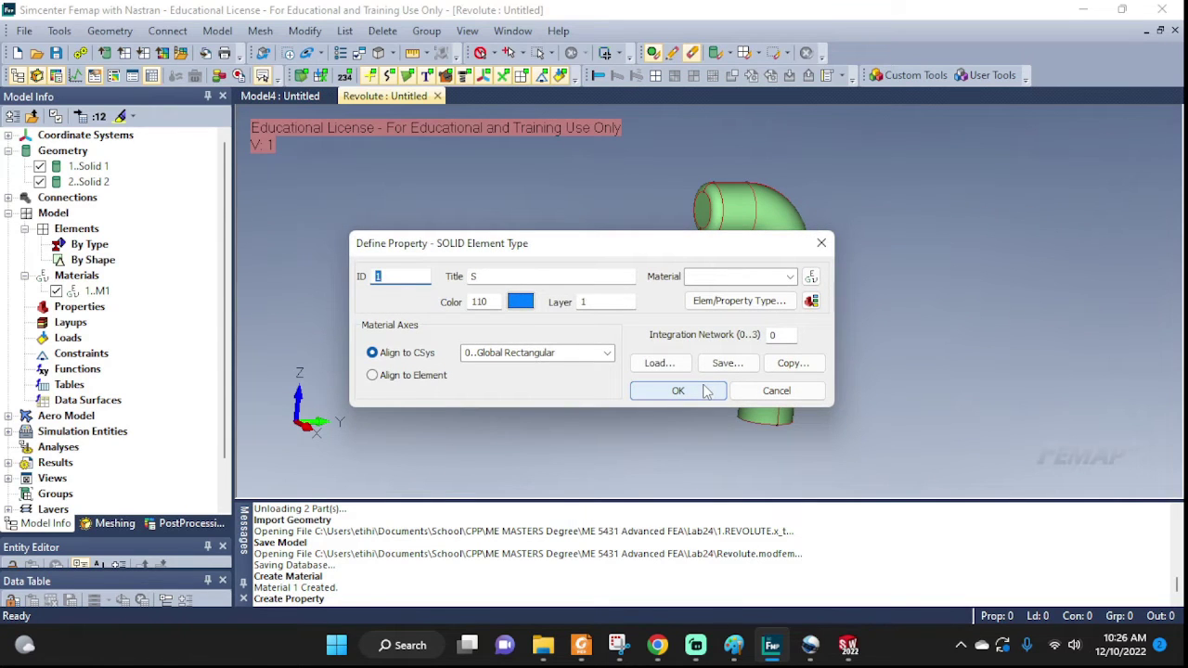
pyautogui.click(789, 276)
pyautogui.click(705, 291)
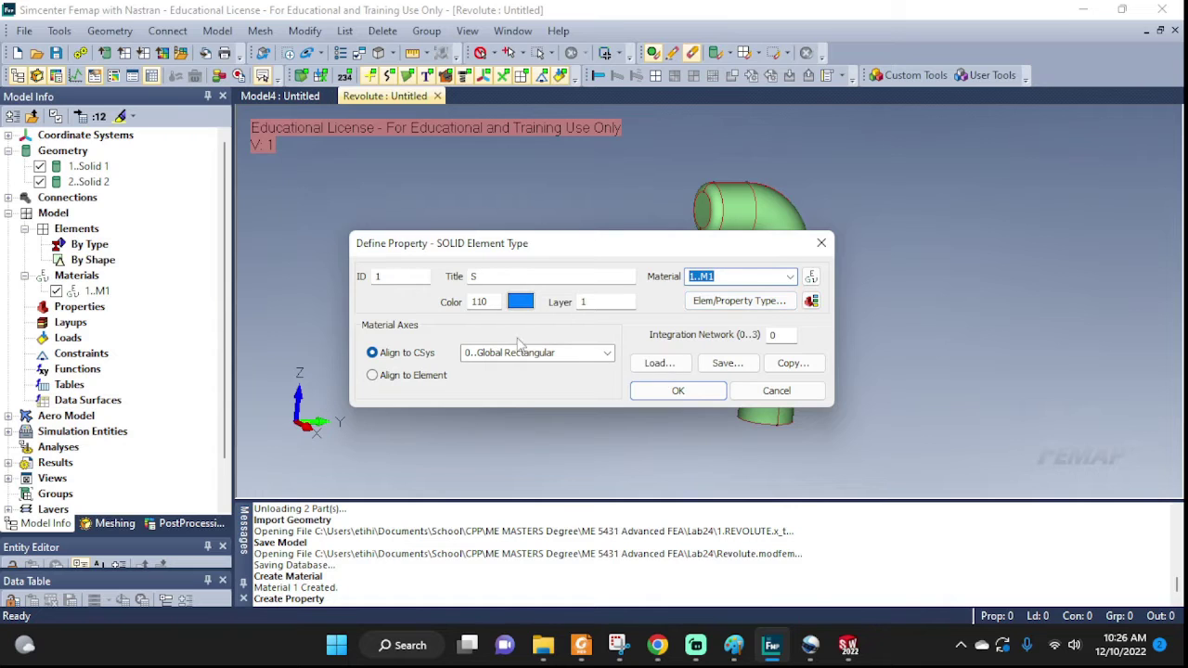
pyautogui.click(664, 394)
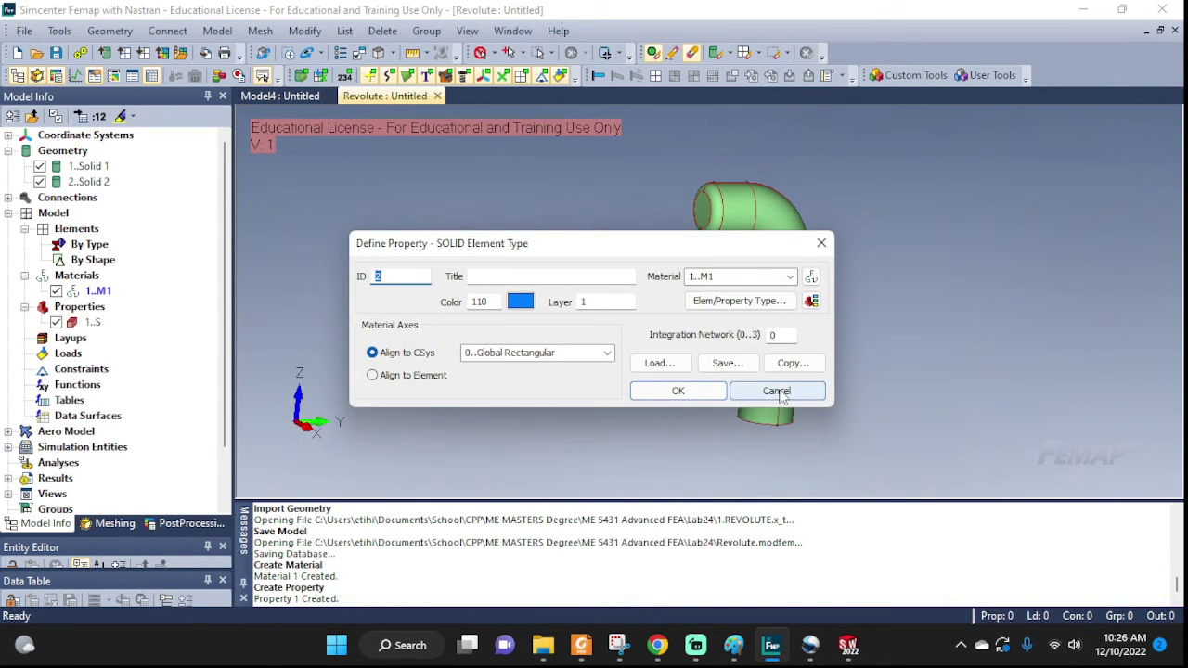
pyautogui.click(778, 392)
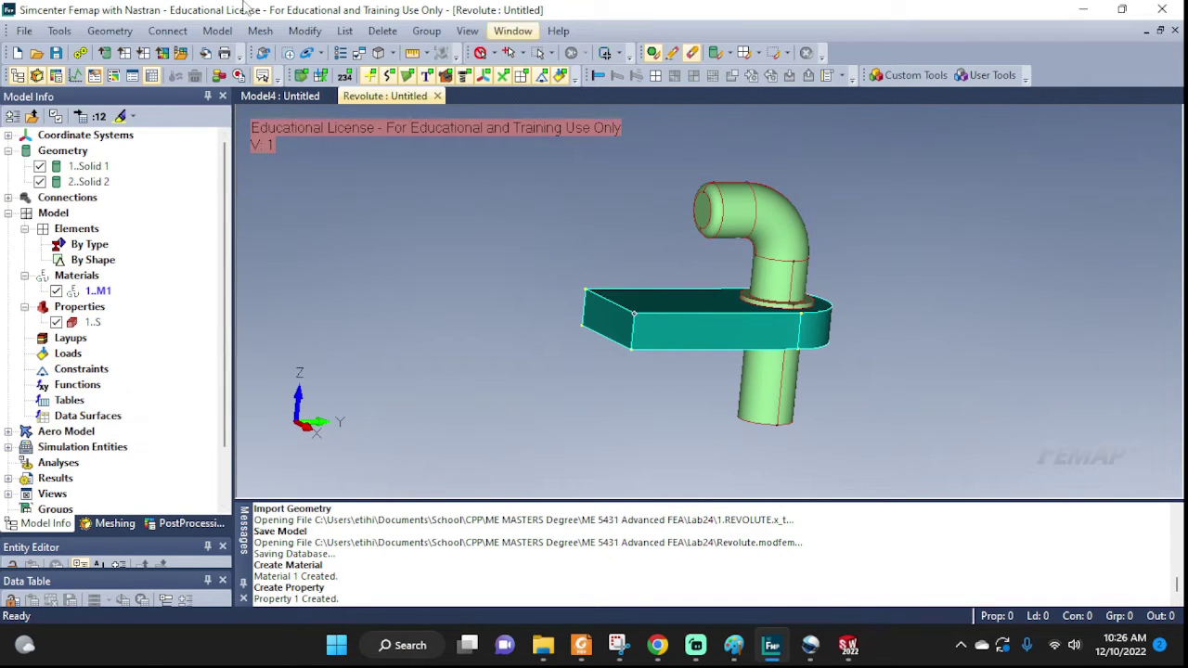
# Apply automatic mesh sizing to solid 2 with Mesh Size On Solid
pyautogui.click(260, 31)
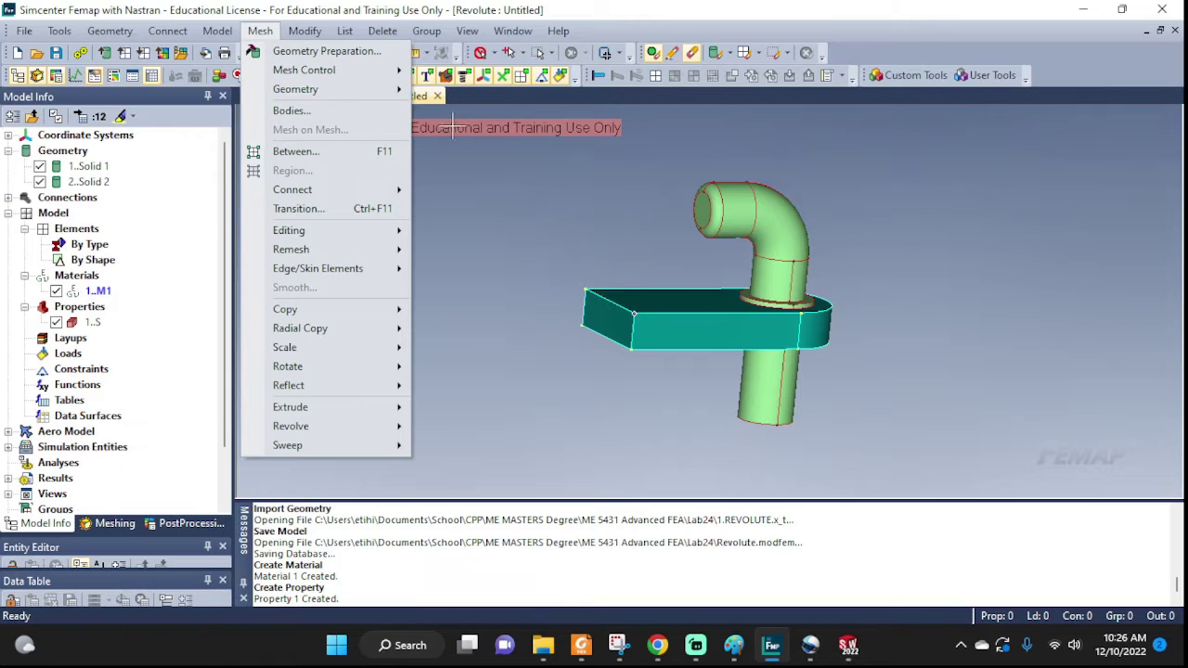
pyautogui.moveTo(334, 70)
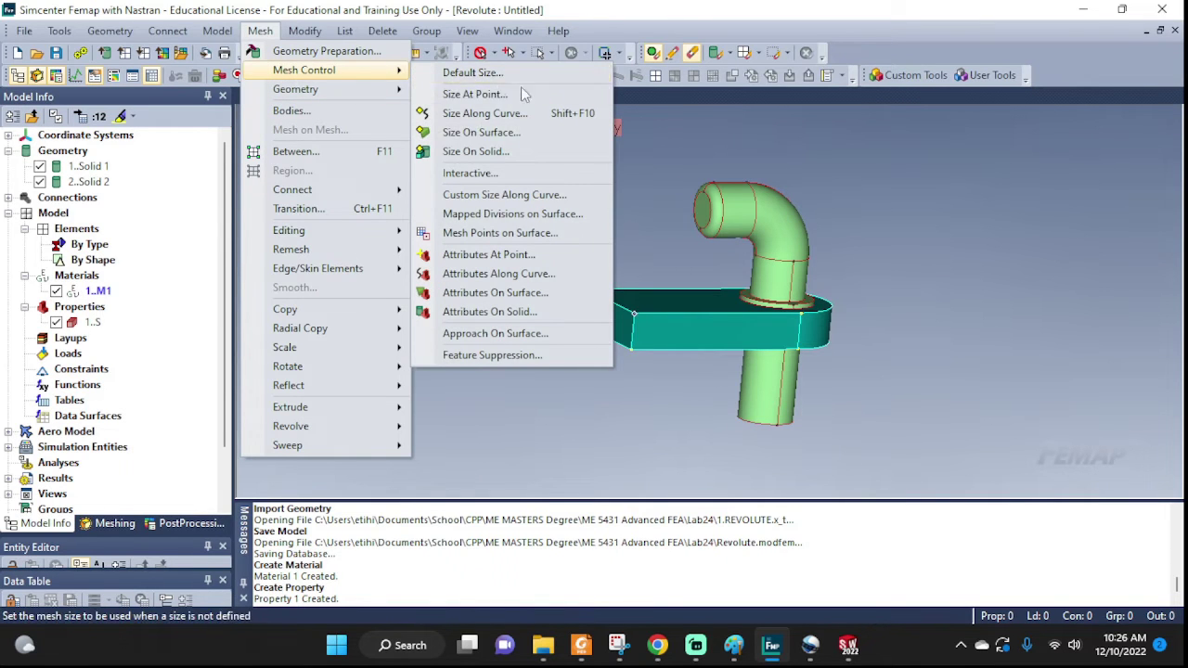
pyautogui.click(512, 152)
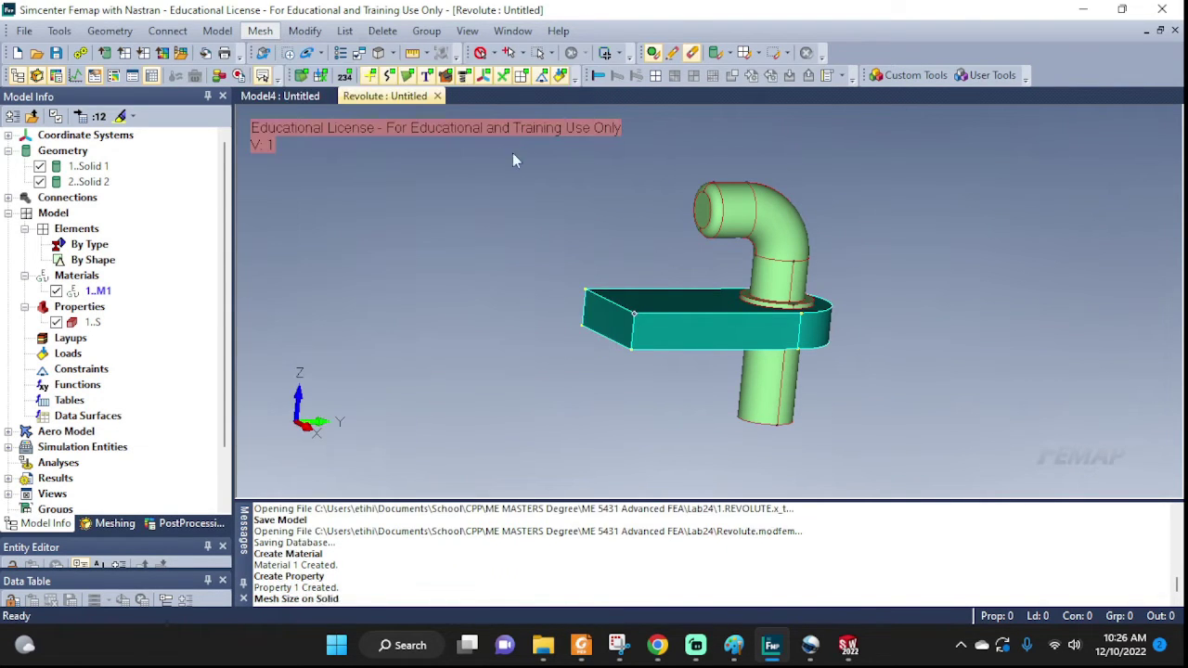
pyautogui.click(747, 218)
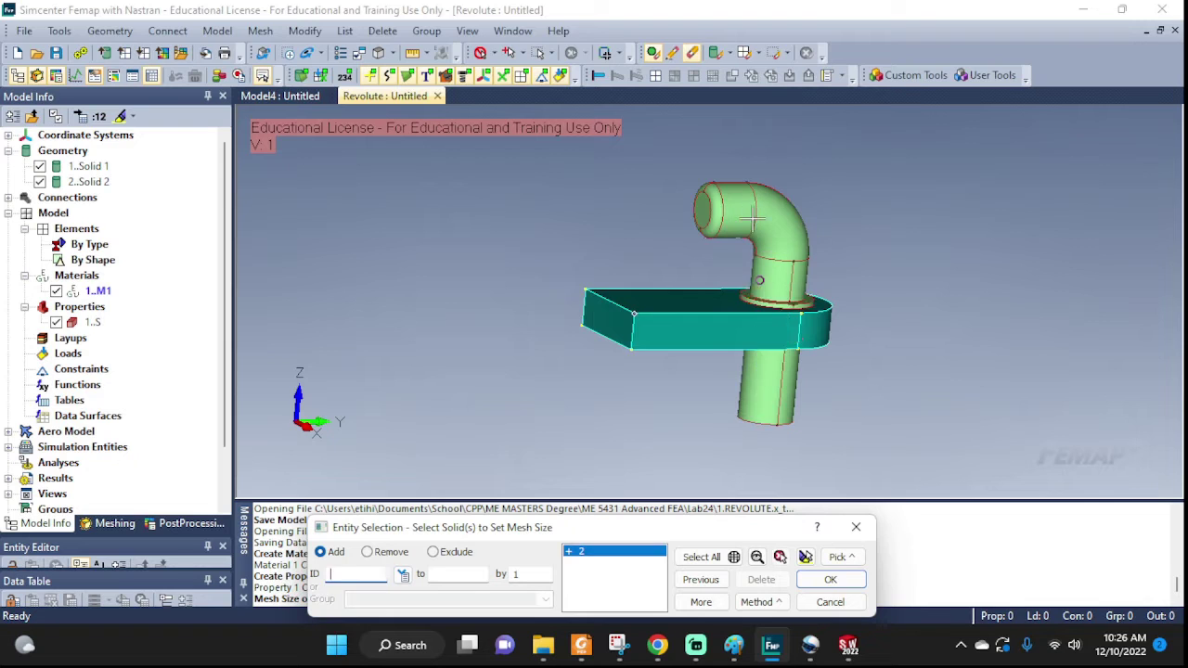
pyautogui.click(829, 579)
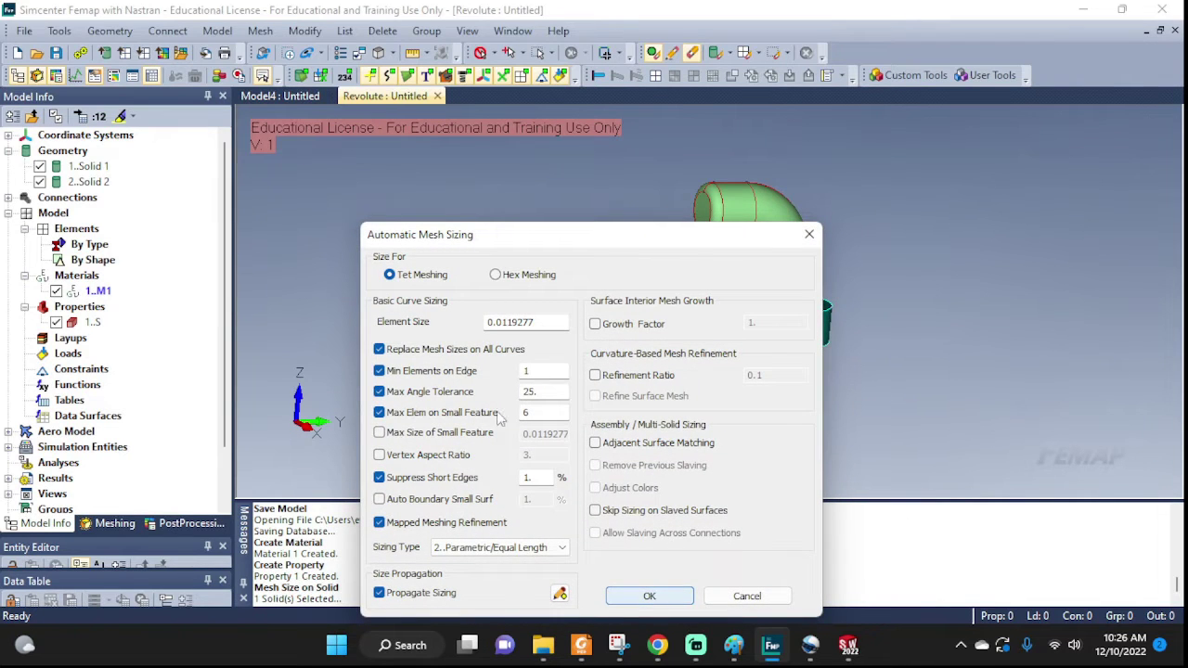
pyautogui.click(649, 597)
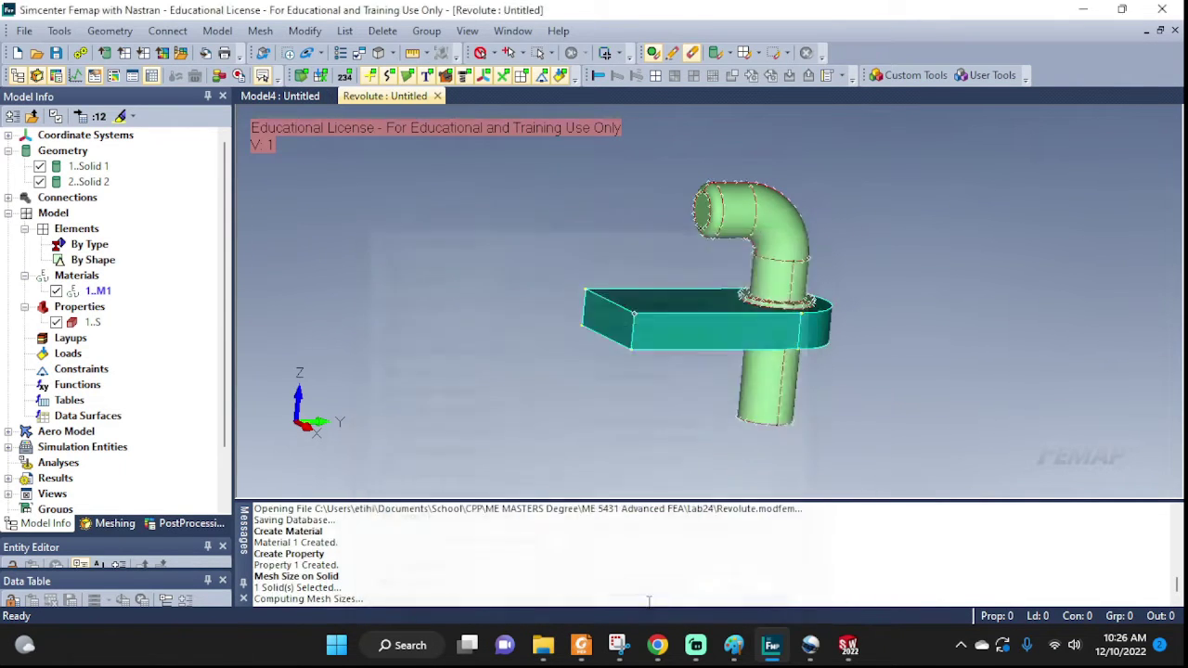
# Apply automatic mesh sizing of element size 0.0188332 to solid 1, the block
pyautogui.click(217, 30)
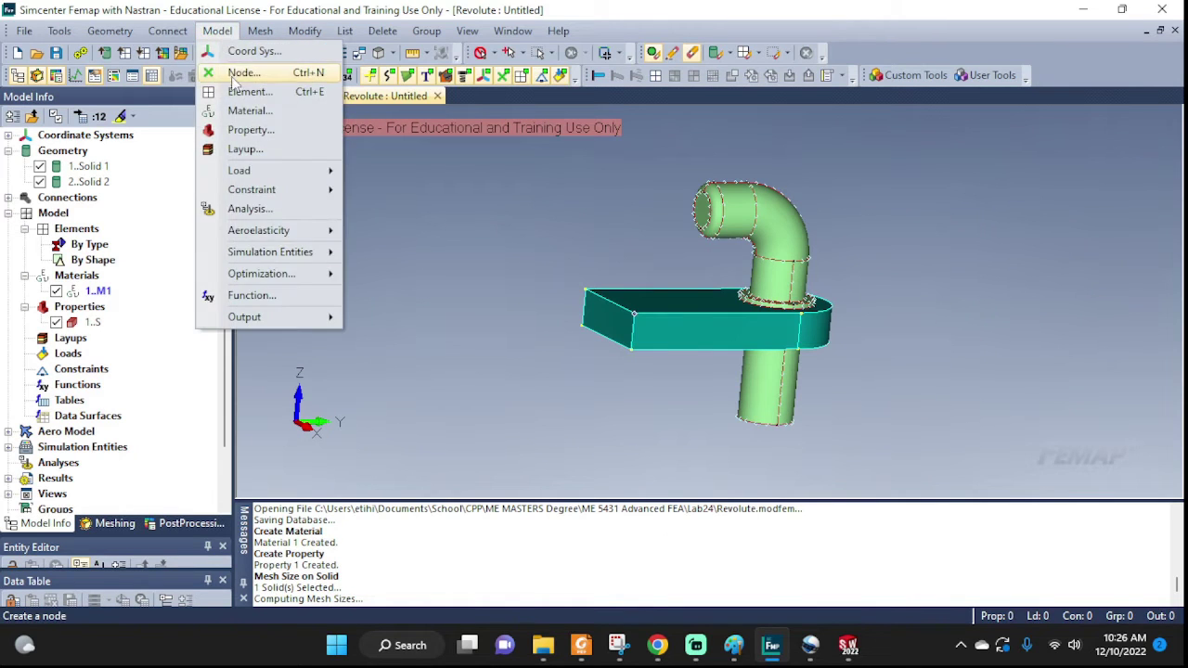
pyautogui.moveTo(264, 31)
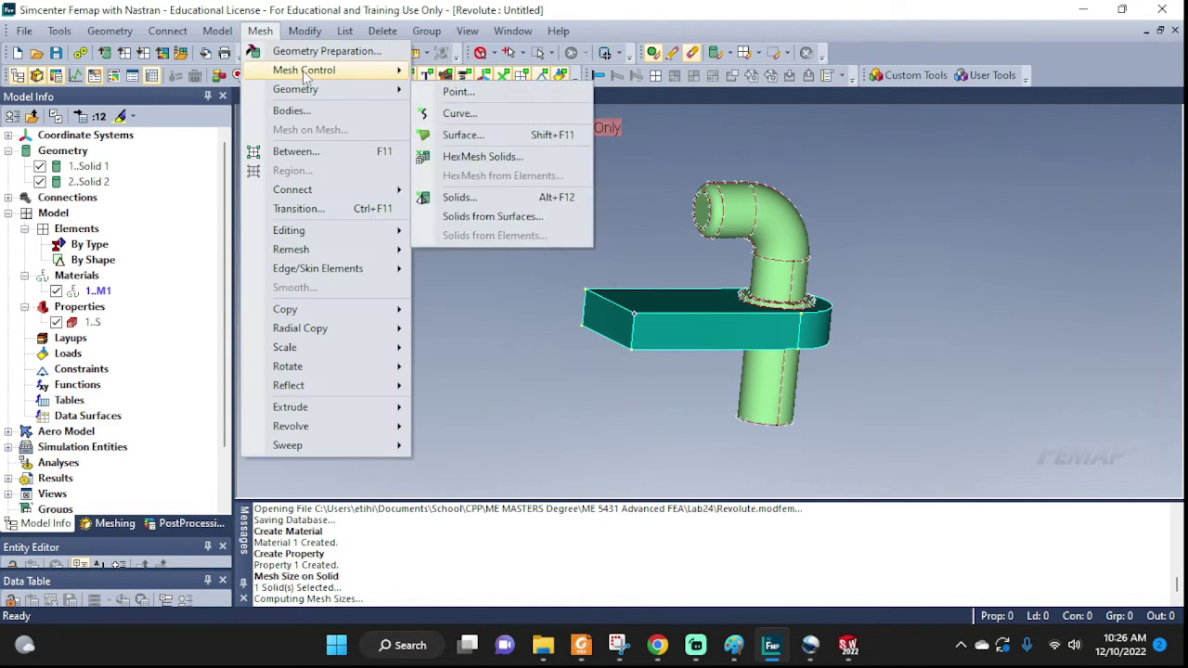
pyautogui.moveTo(367, 71)
pyautogui.click(470, 151)
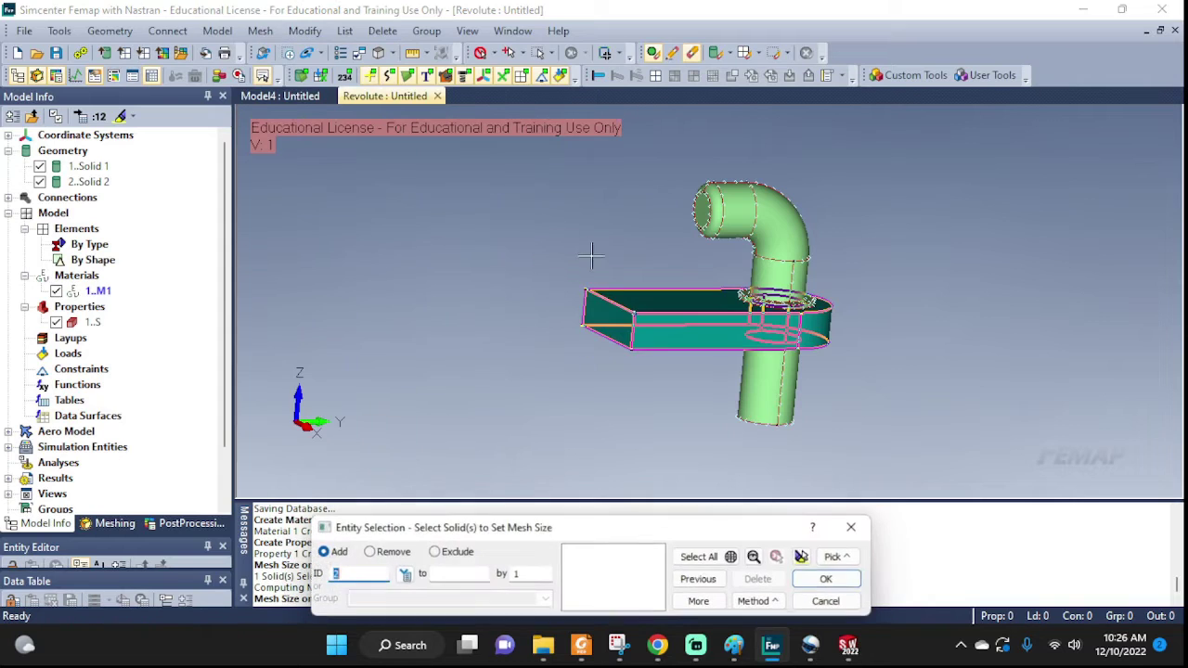
pyautogui.click(642, 303)
pyautogui.click(836, 583)
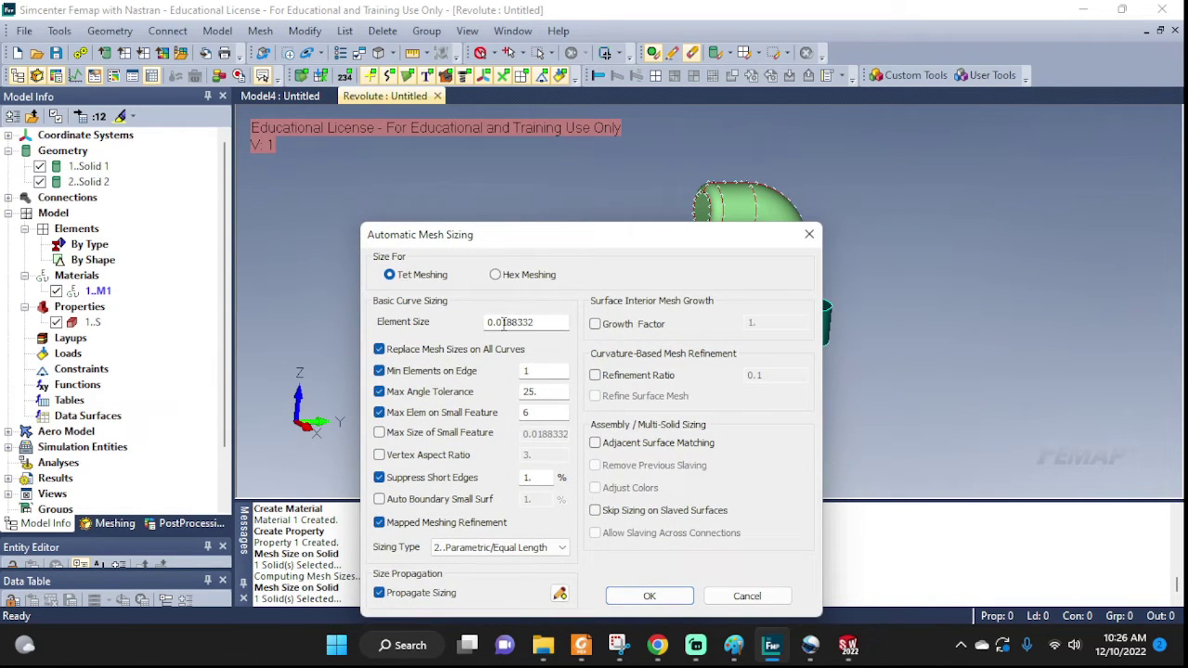
pyautogui.click(647, 595)
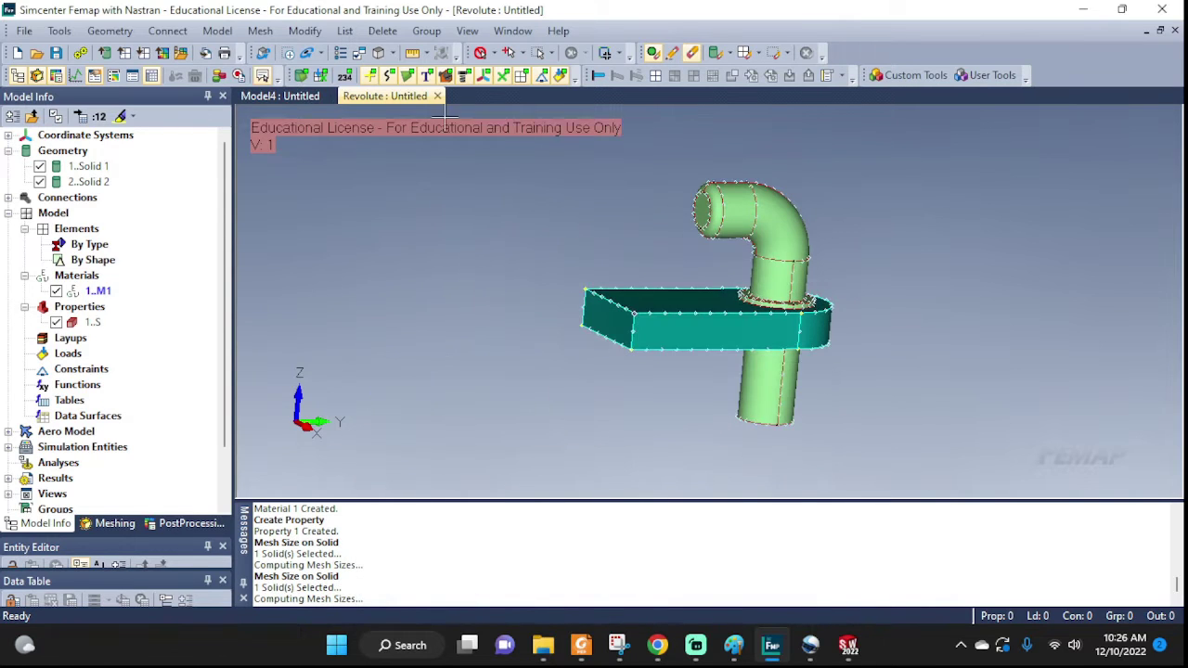
pyautogui.click(167, 31)
pyautogui.moveTo(204, 34)
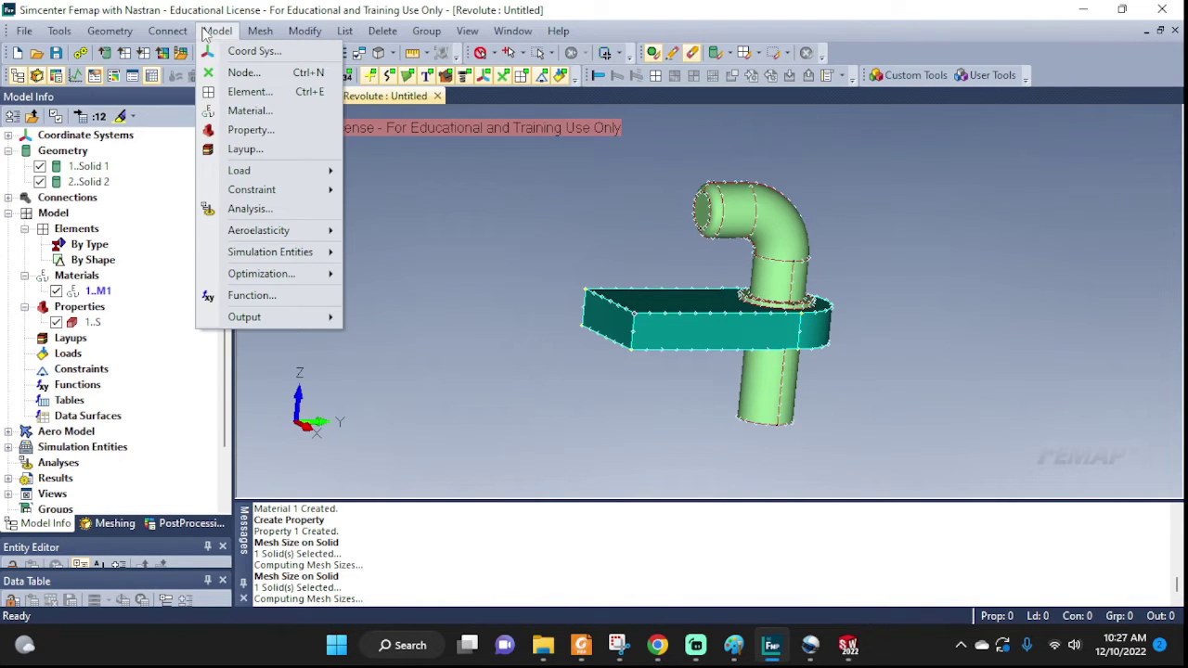
# Set up automeshing of both solids with property S, Tet Mesh Only, midside nodes off
pyautogui.moveTo(260, 31)
pyautogui.moveTo(281, 93)
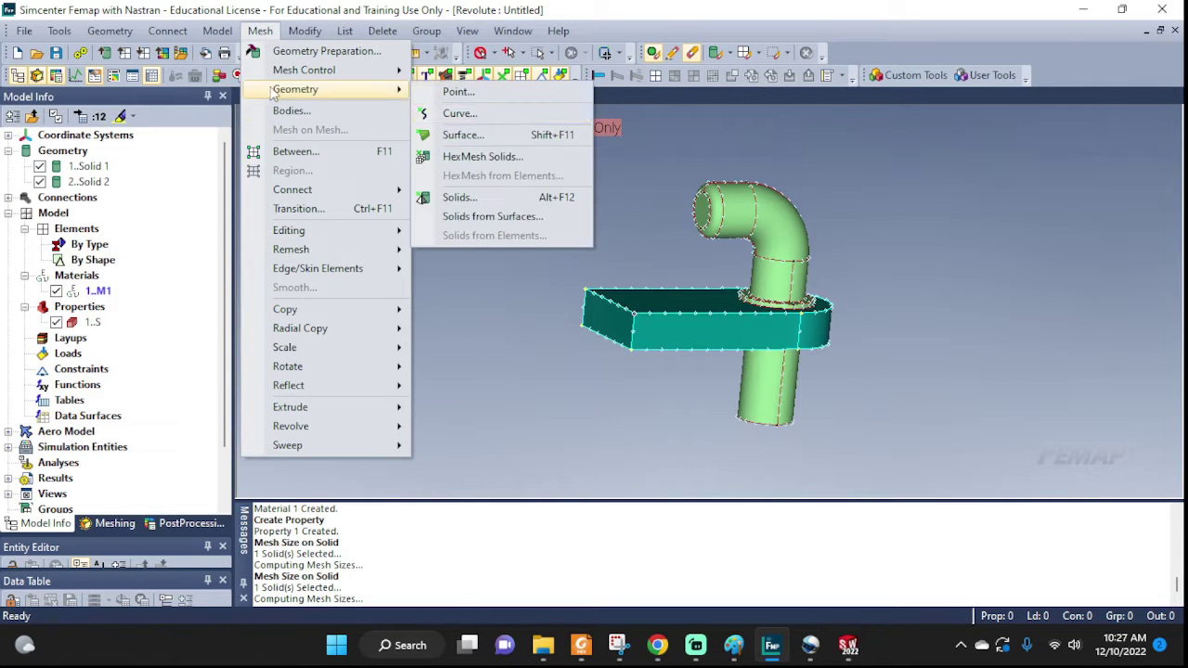
pyautogui.click(463, 197)
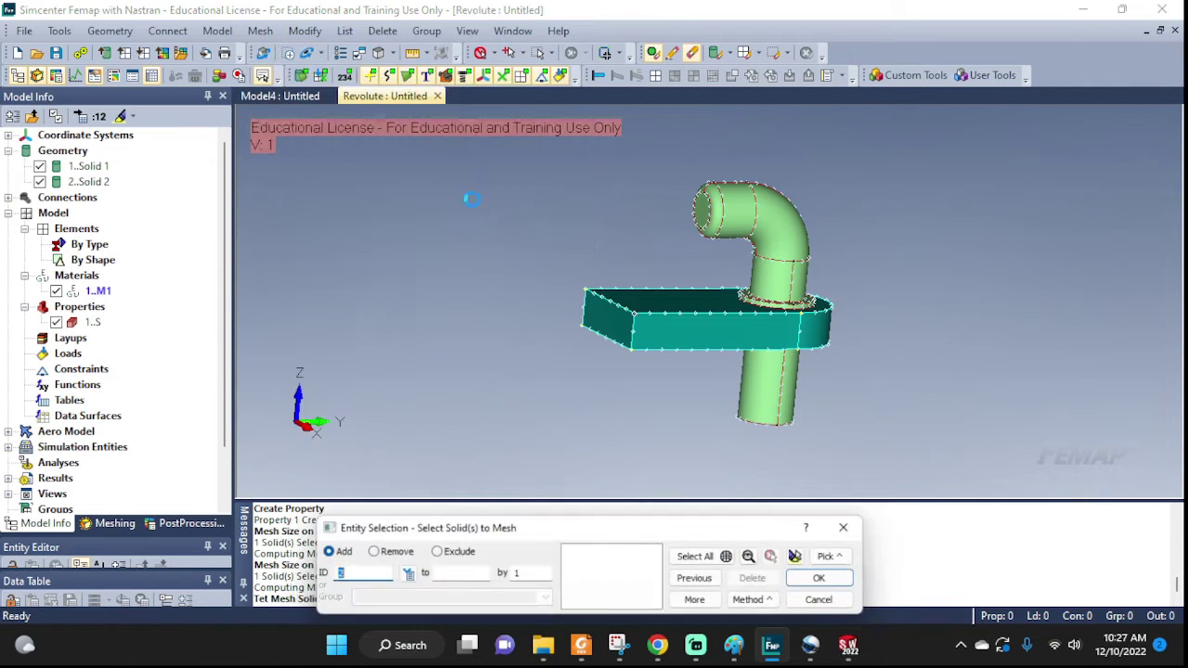
pyautogui.click(697, 556)
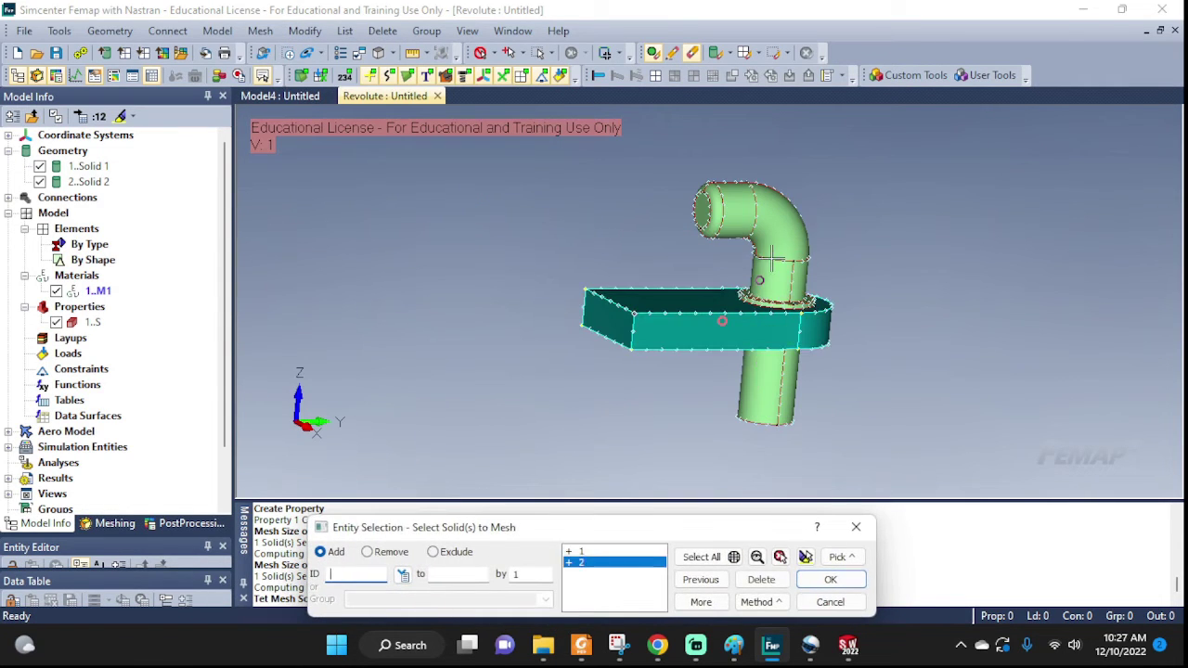
pyautogui.click(828, 581)
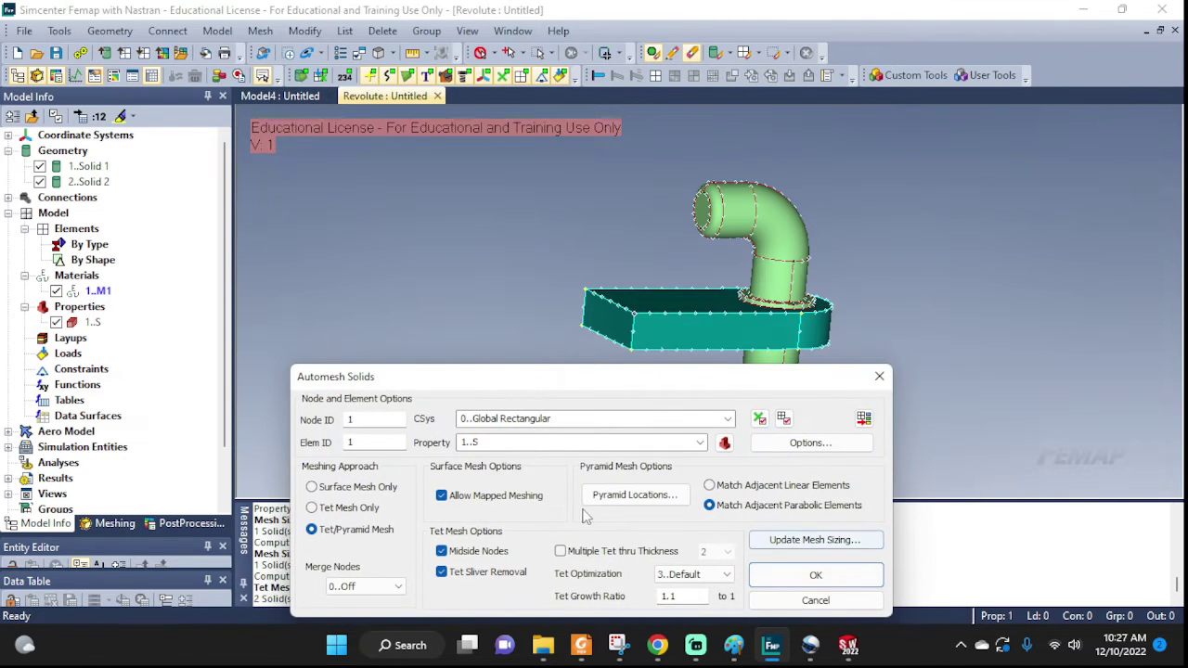
pyautogui.click(312, 509)
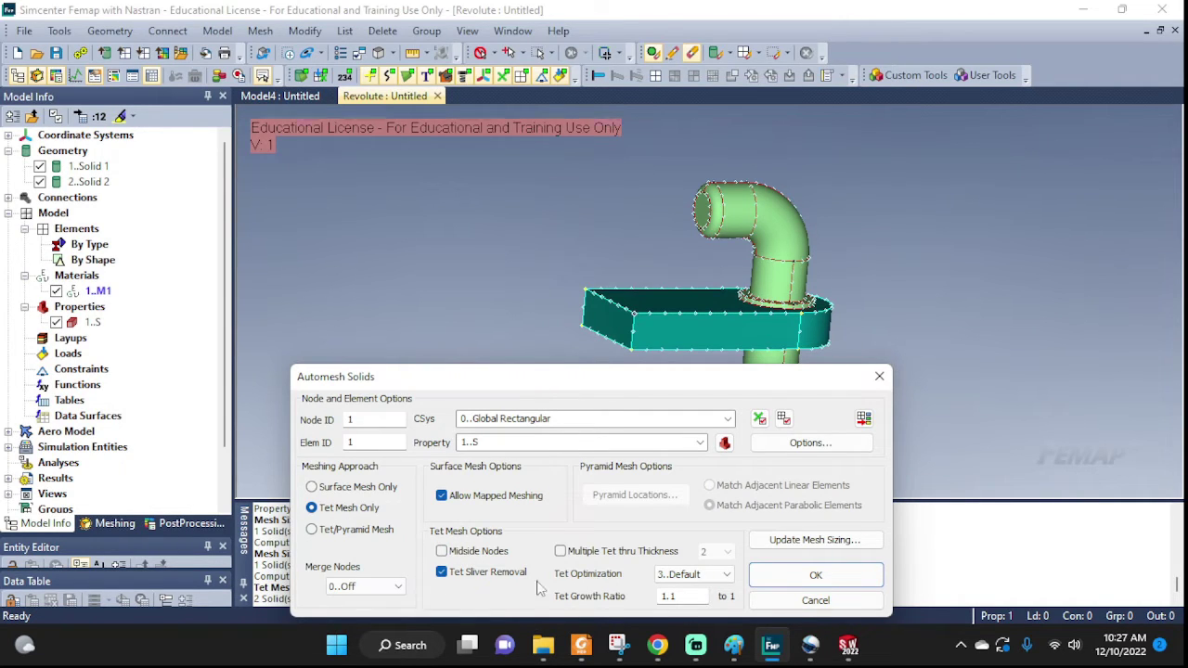
# Generate the 4551-element linear tet mesh and view it with geometry surfaces hidden
pyautogui.click(788, 581)
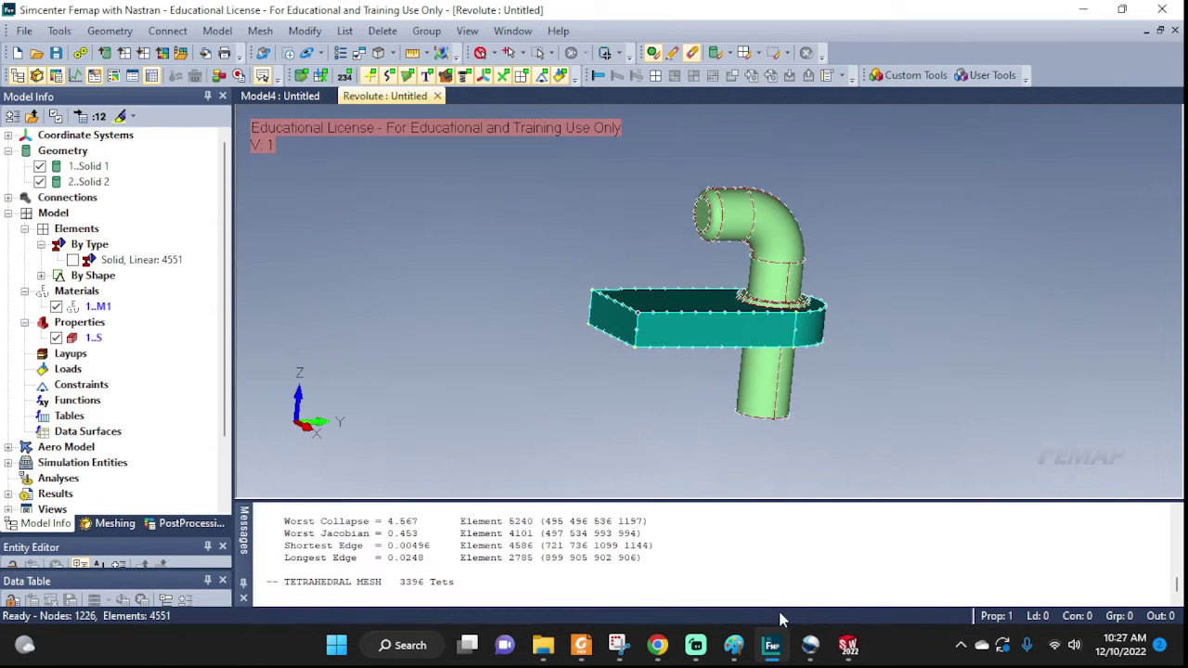
pyautogui.moveTo(786, 257); pyautogui.dragTo(803, 302, button='middle')
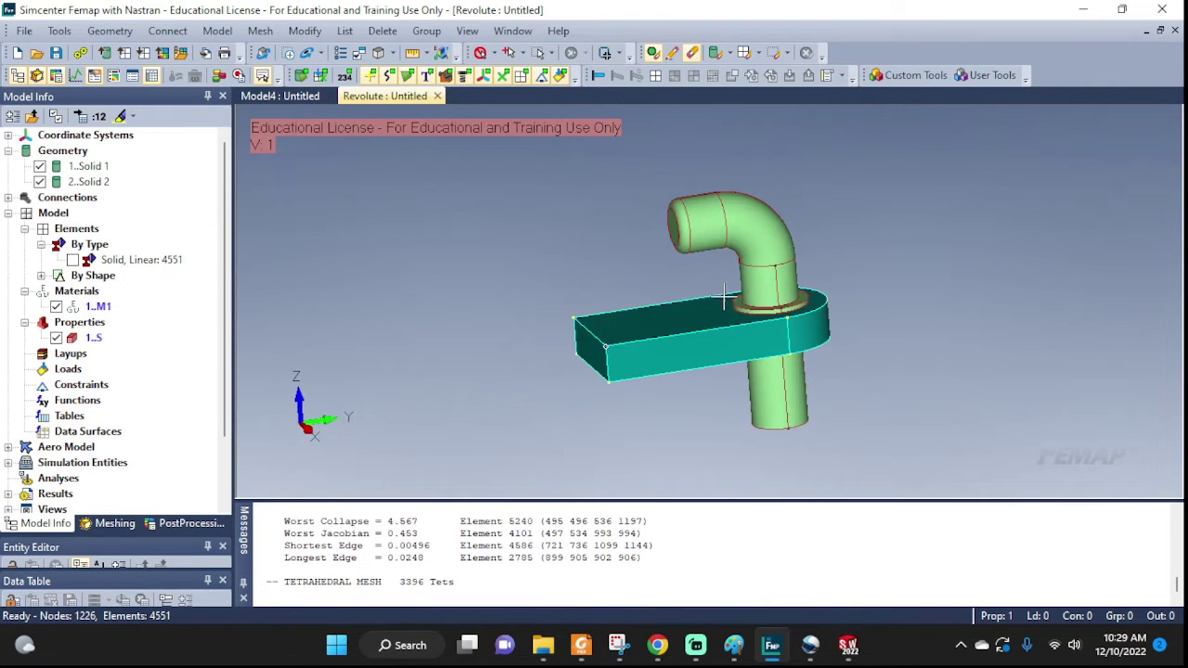
pyautogui.click(74, 261)
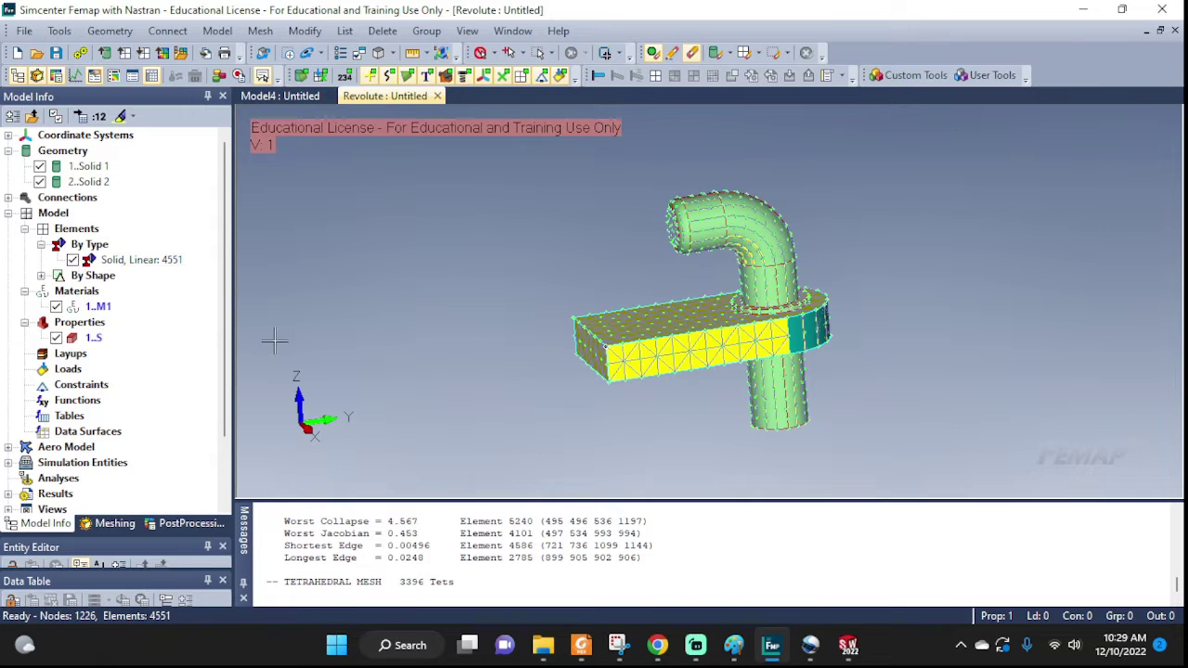
pyautogui.moveTo(551, 326); pyautogui.dragTo(483, 232, button='middle')
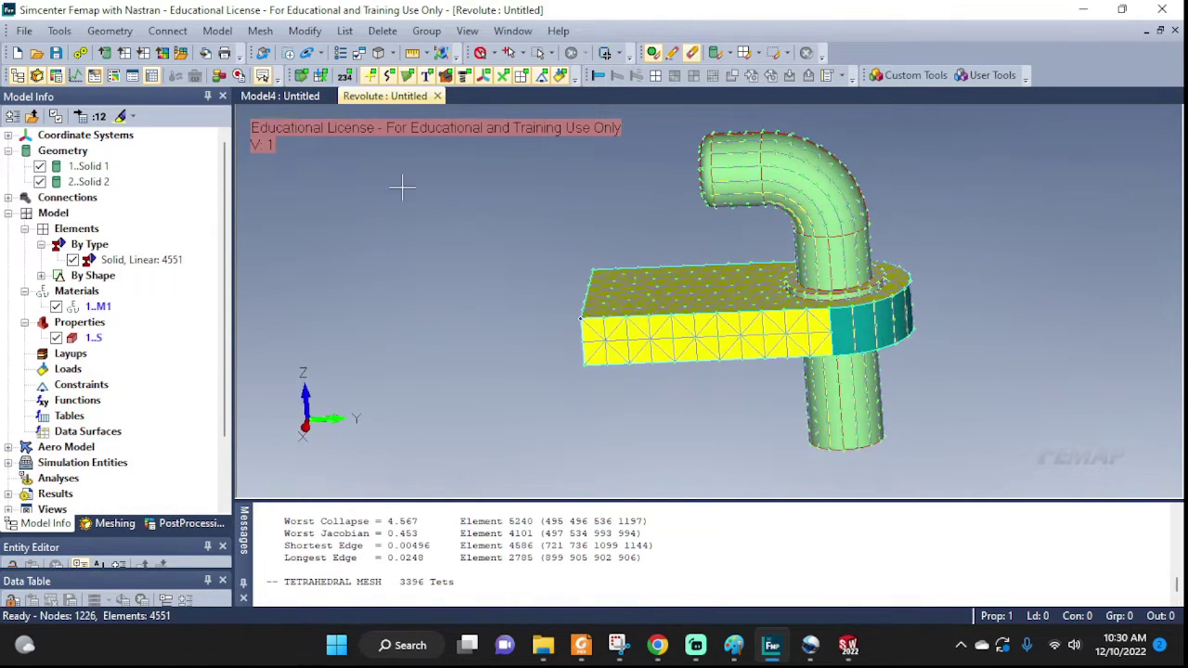
pyautogui.click(407, 75)
pyautogui.moveTo(664, 263); pyautogui.dragTo(638, 309, button='middle')
# Toggle element, node and surface display to compare mesh and geometry views
pyautogui.click(522, 76)
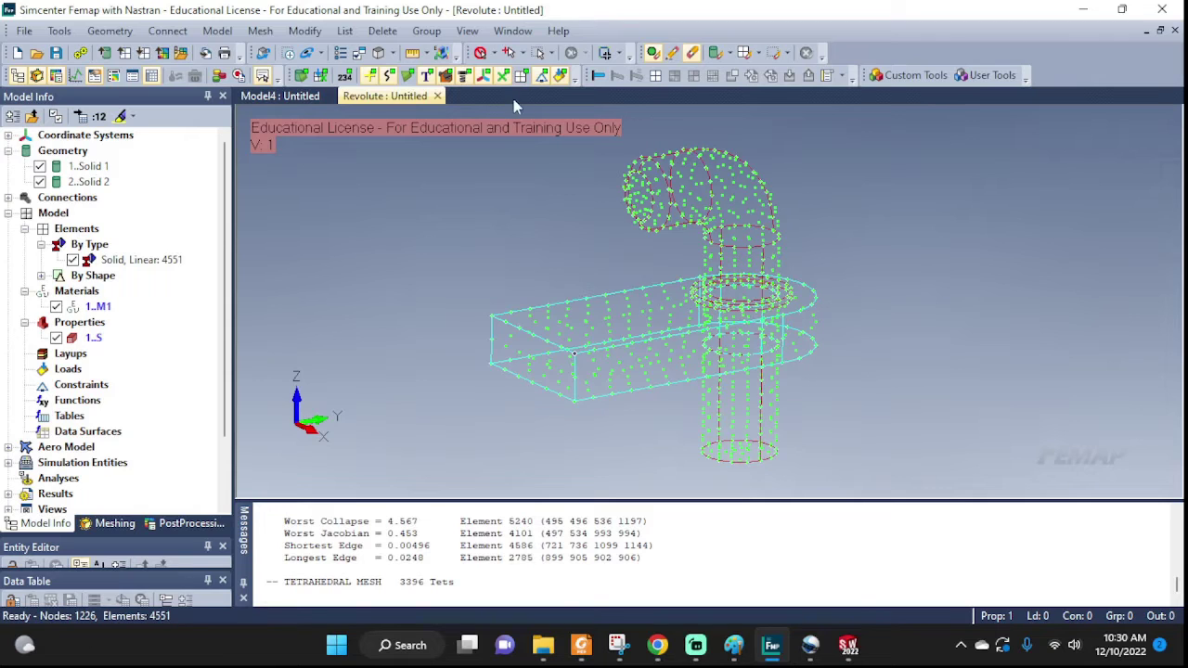
pyautogui.click(507, 80)
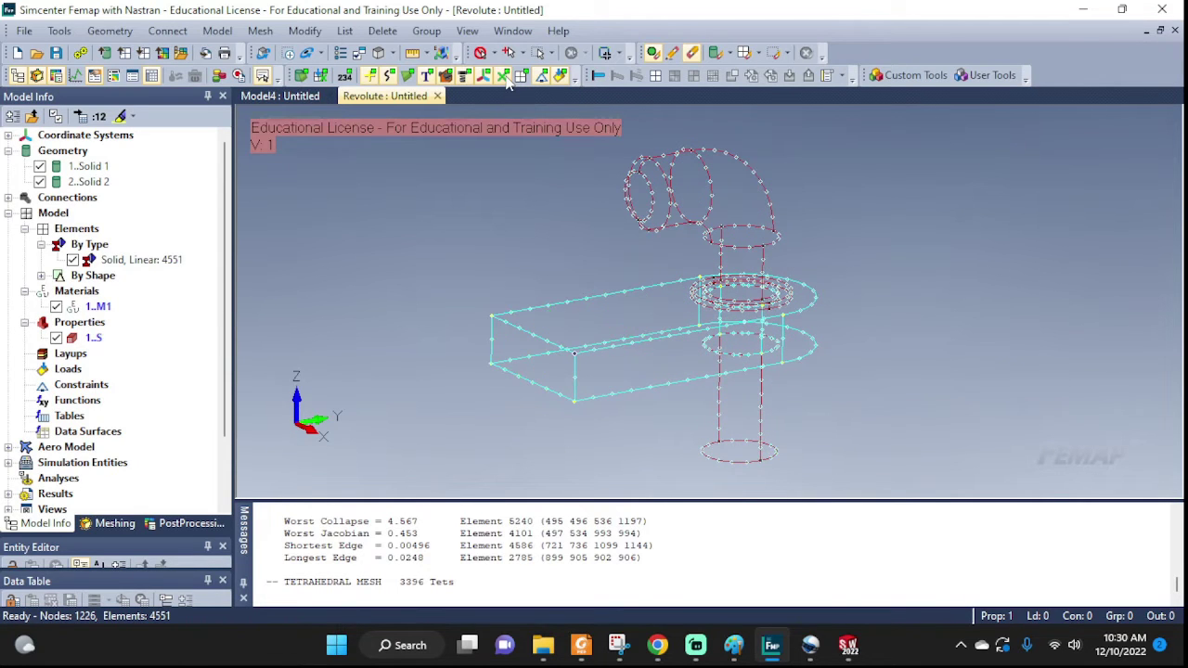
pyautogui.click(506, 80)
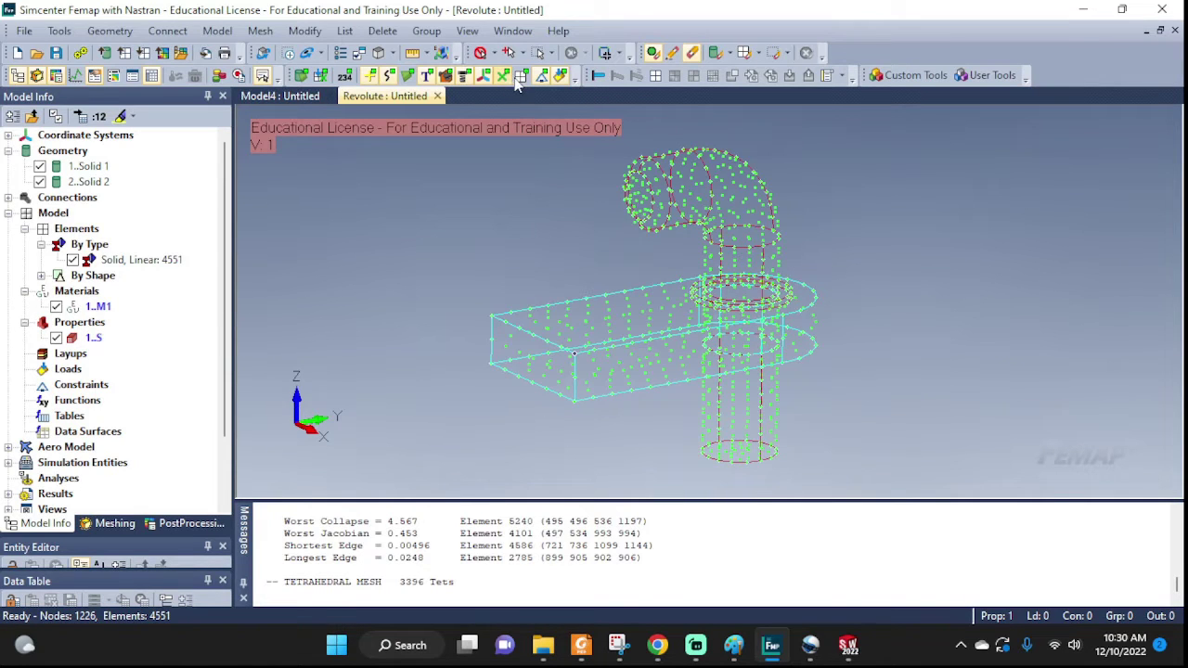
pyautogui.click(410, 78)
pyautogui.click(413, 80)
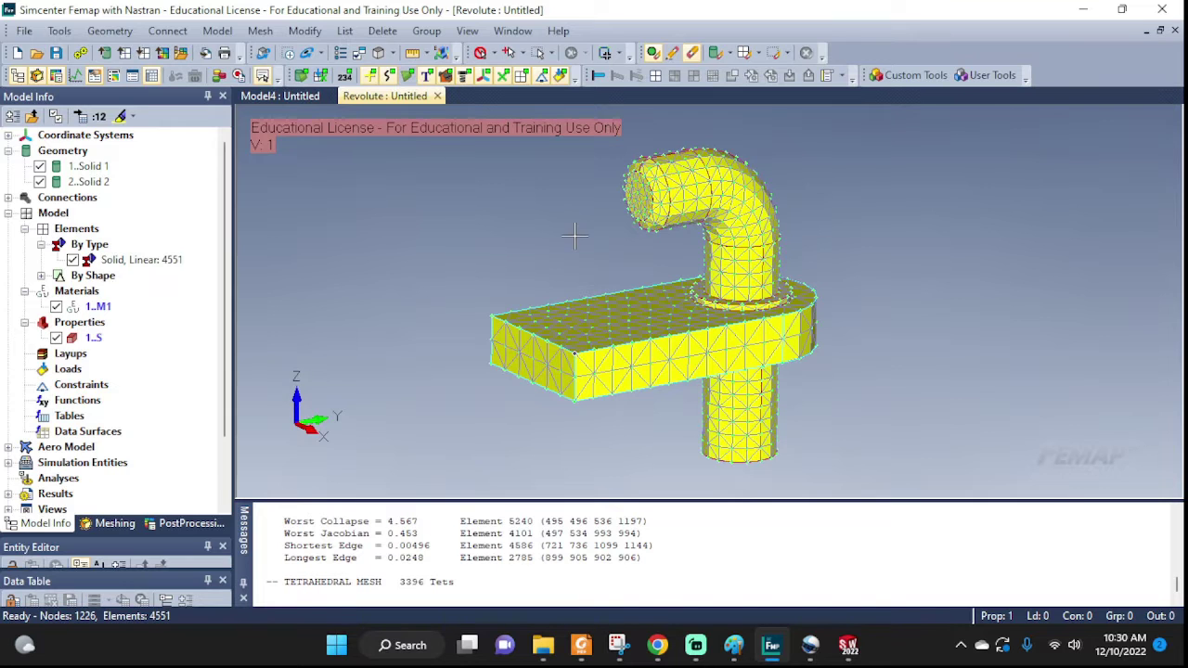
pyautogui.moveTo(887, 328); pyautogui.dragTo(757, 329, button='middle')
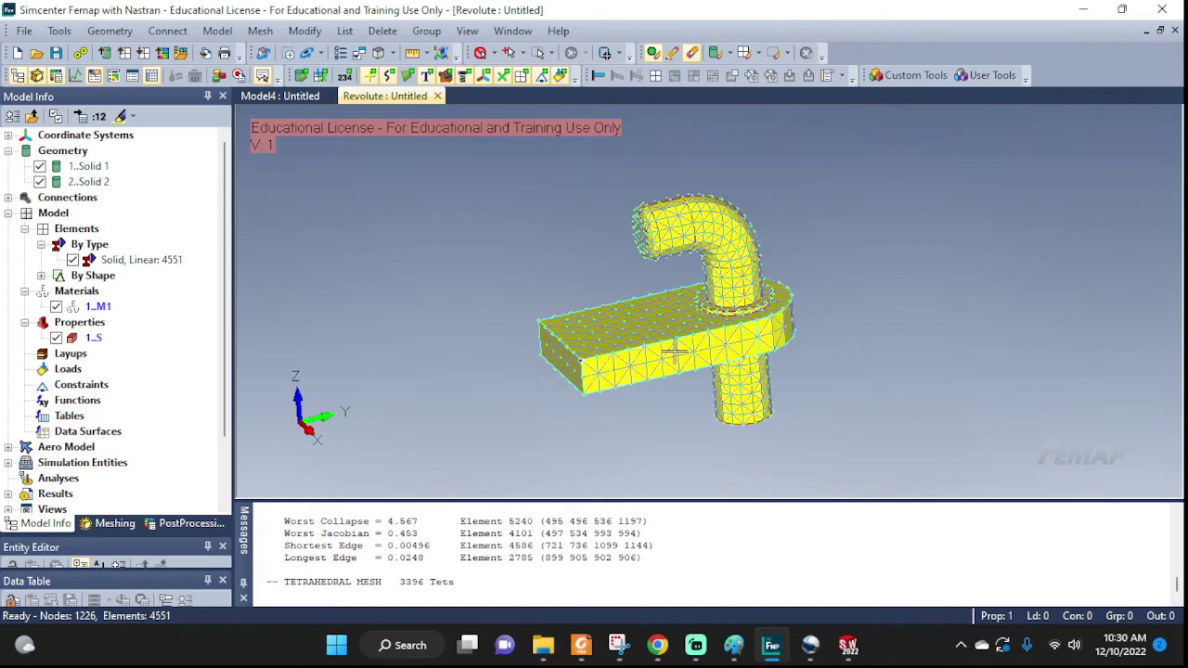
# Hide Solid 2 and the mesh, leaving the shaded plate viewed close up
pyautogui.click(40, 182)
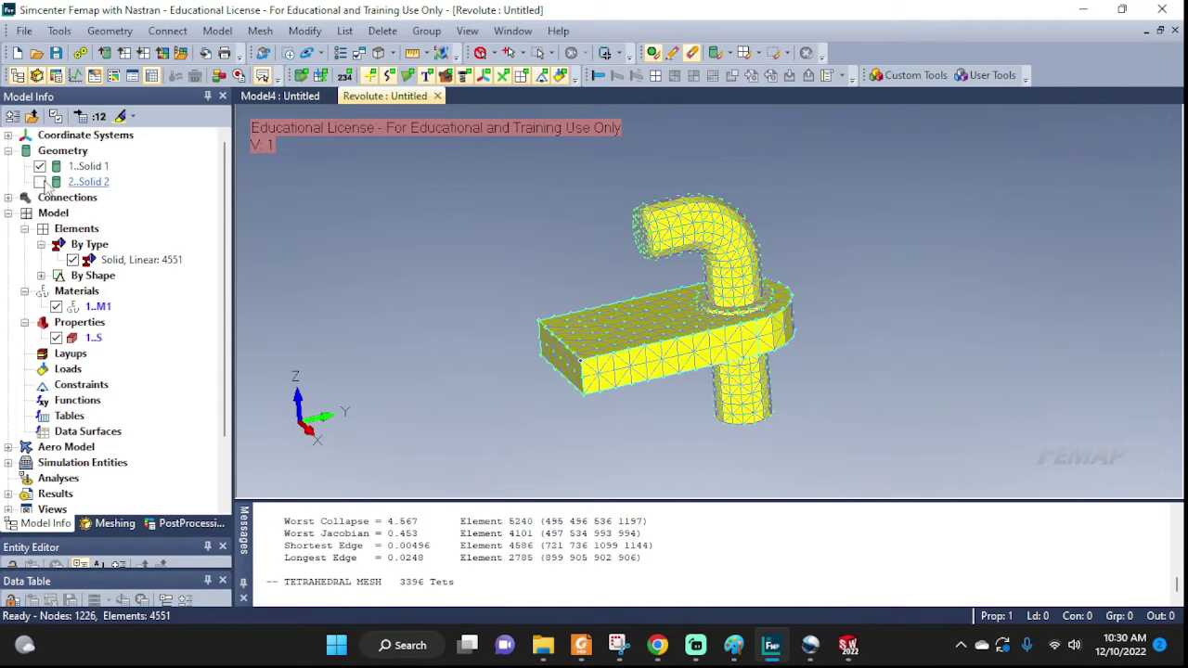
pyautogui.click(541, 76)
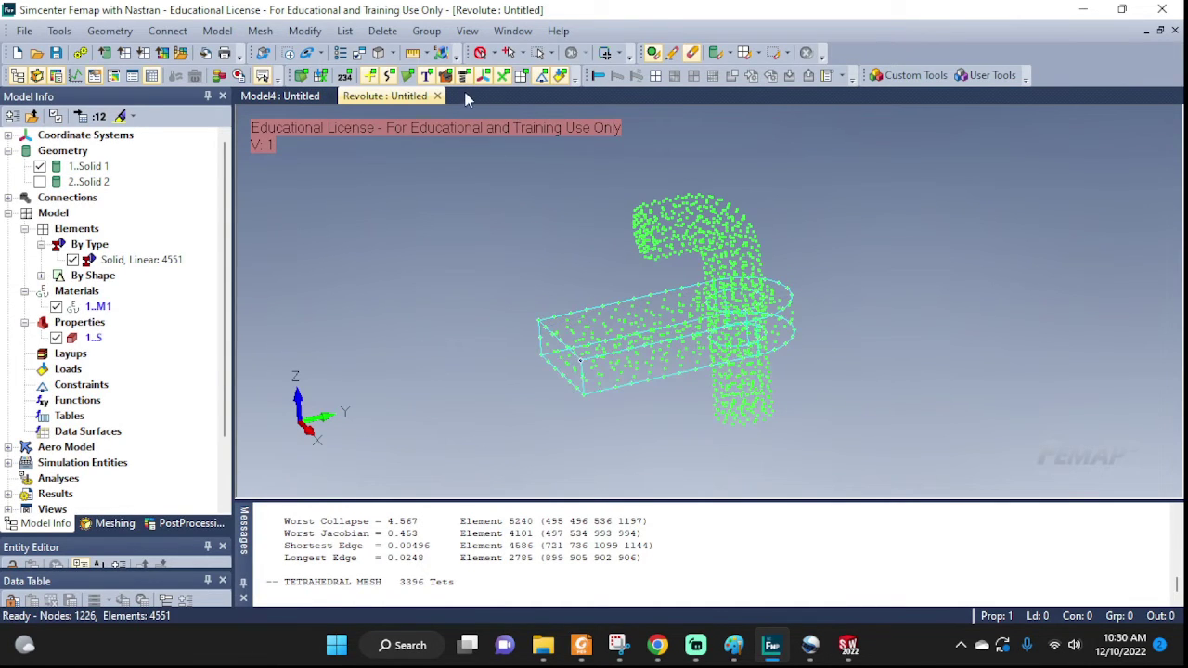
pyautogui.click(408, 75)
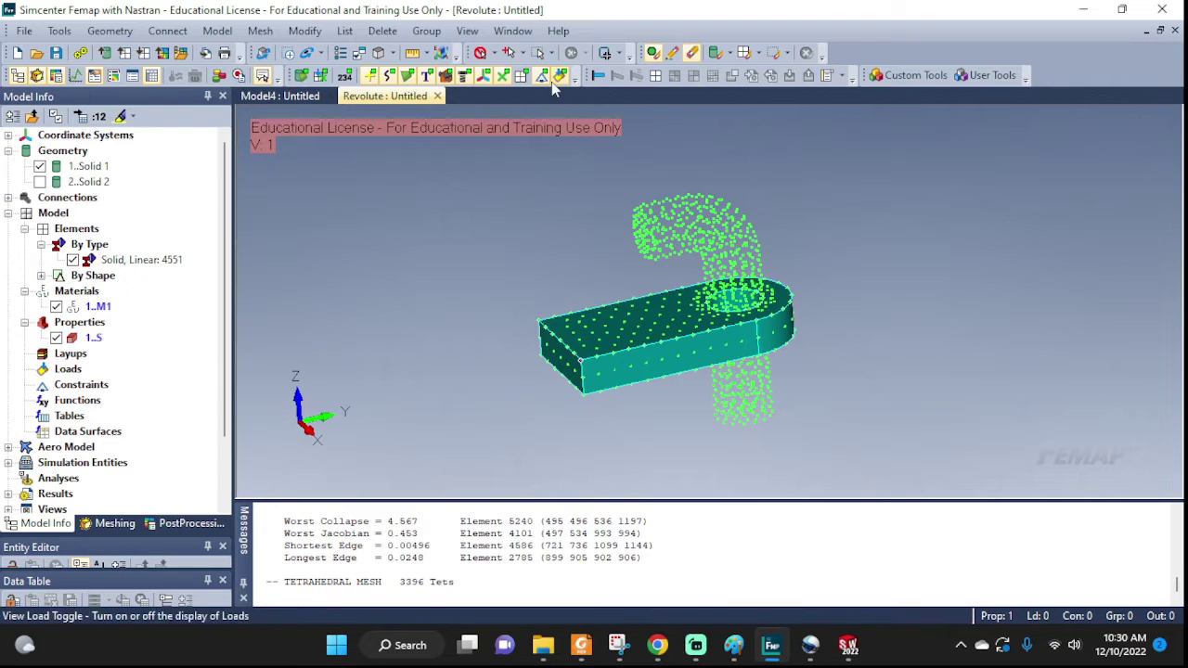
pyautogui.click(521, 75)
pyautogui.click(522, 75)
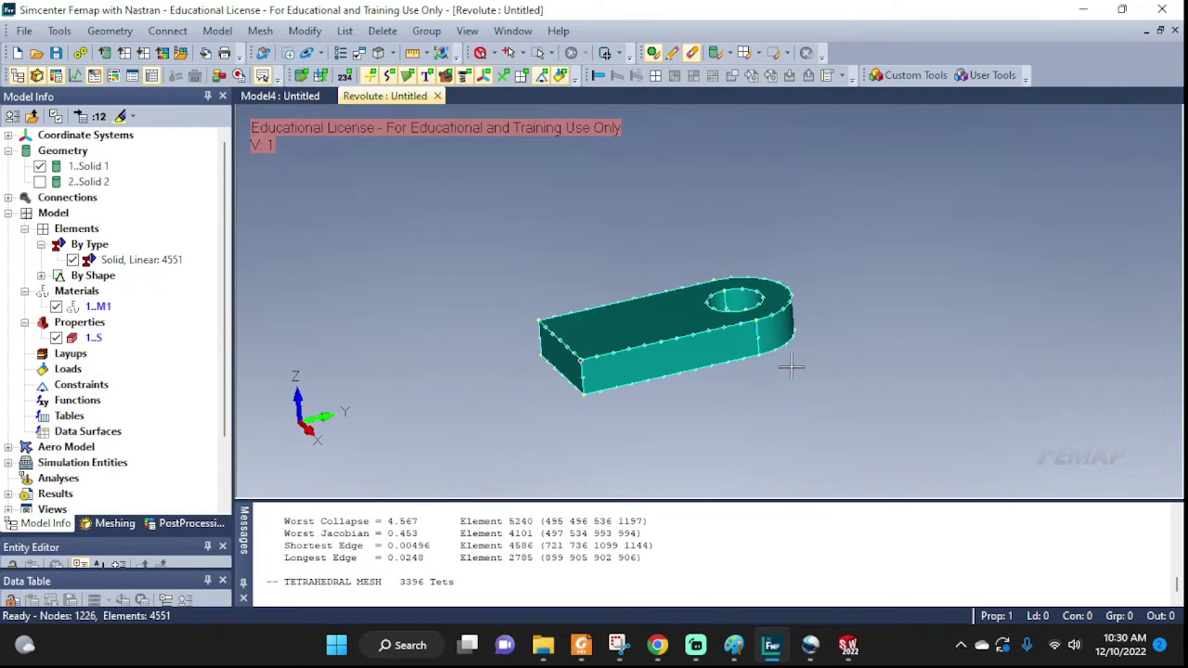
pyautogui.moveTo(878, 308); pyautogui.dragTo(827, 307, button='middle')
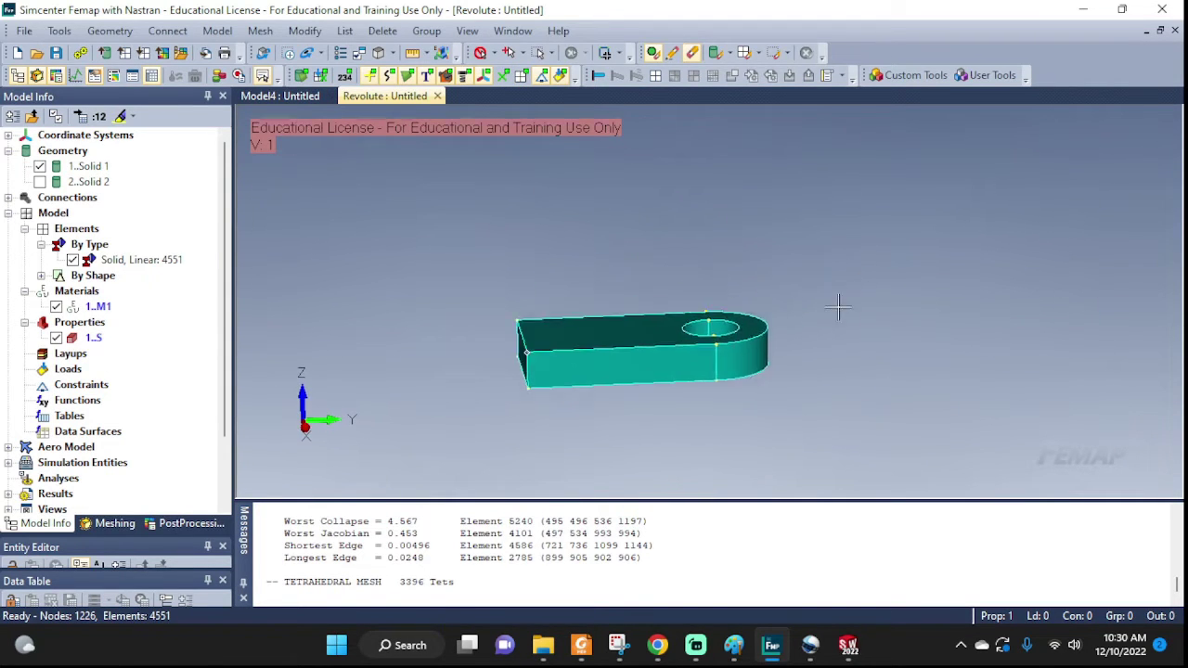
pyautogui.scroll(5, 783, 354)
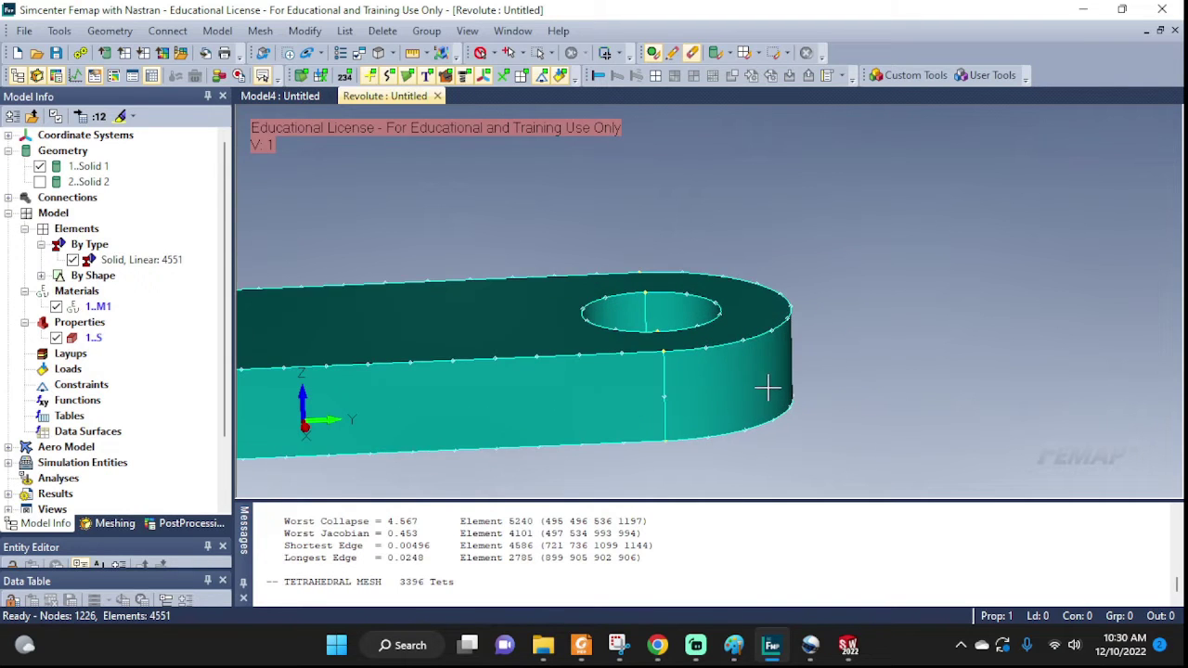
pyautogui.keyDown('ctrl'); pyautogui.moveTo(770, 388); pyautogui.dragTo(774, 310, button='middle'); pyautogui.keyUp('ctrl')
# Start rigid element 6178 as an RBE2, keeping yellow colour 24
pyautogui.click(219, 31)
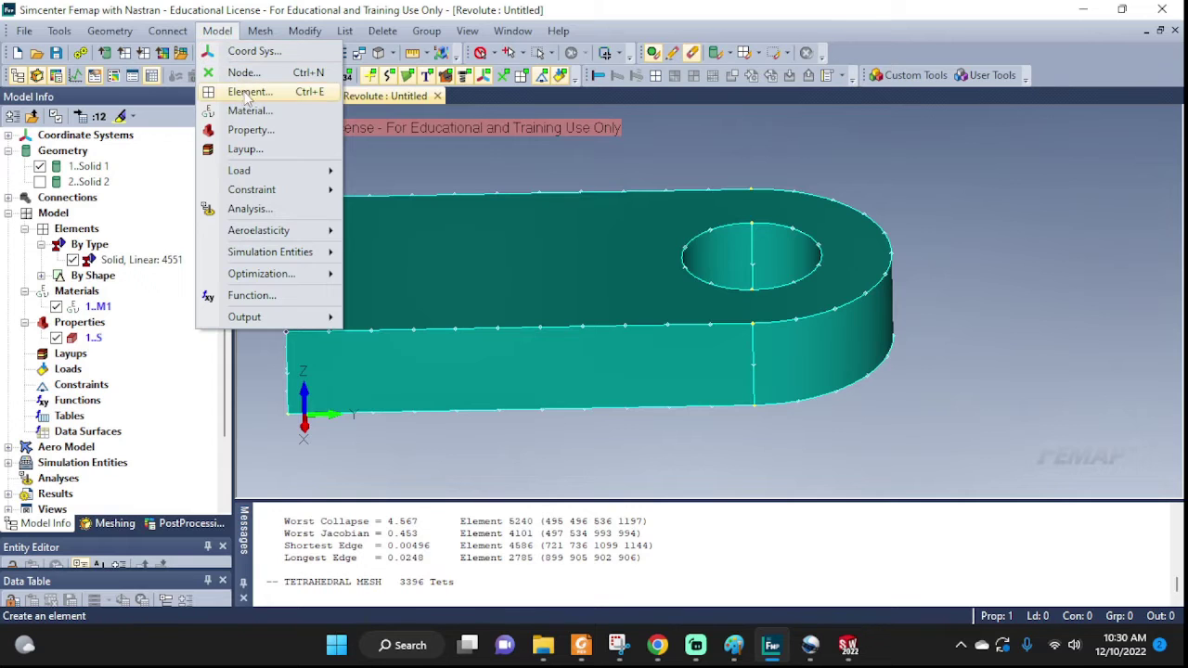
pyautogui.click(246, 90)
pyautogui.click(835, 555)
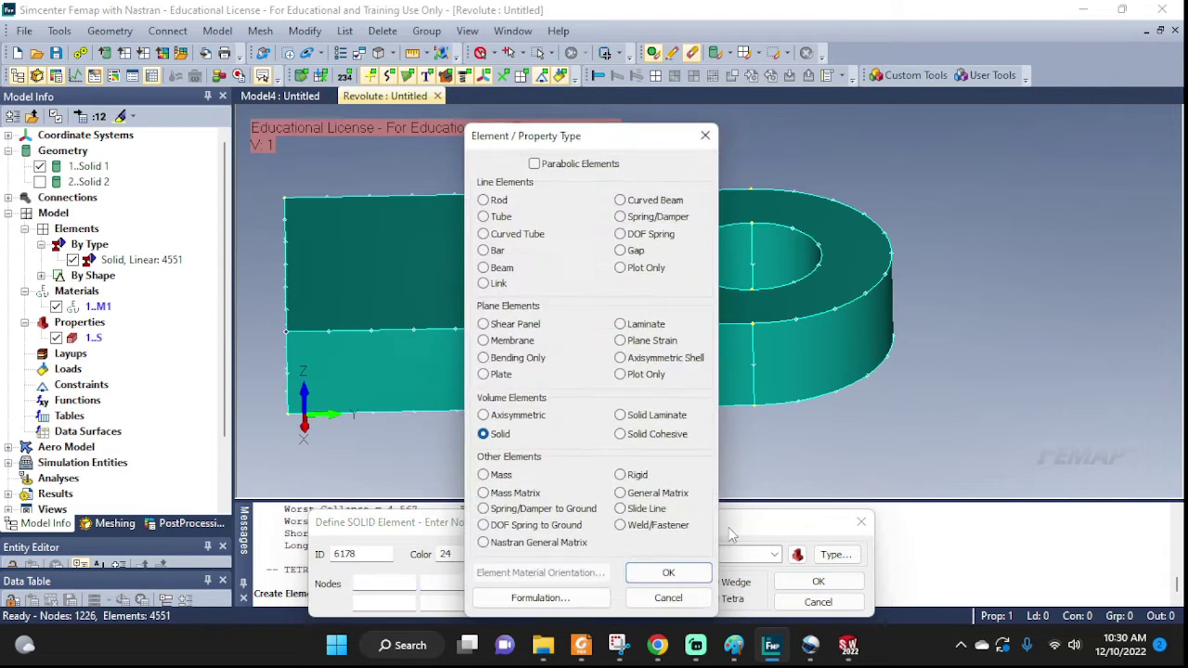
pyautogui.click(621, 475)
pyautogui.click(668, 573)
pyautogui.click(370, 414)
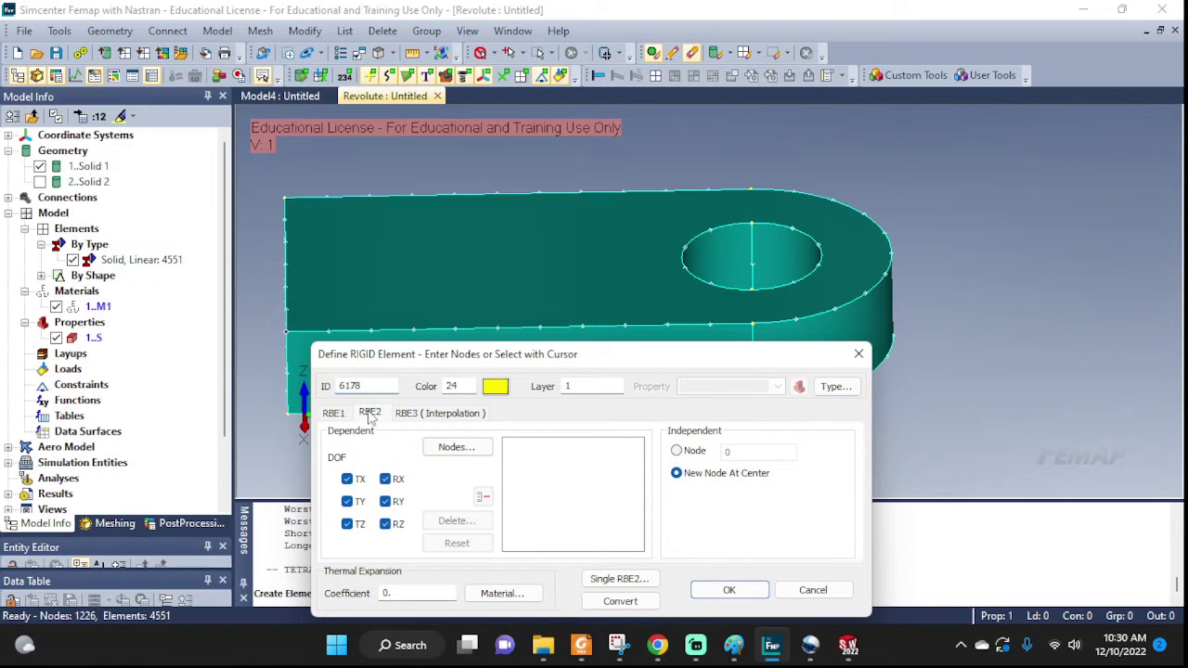
pyautogui.click(498, 387)
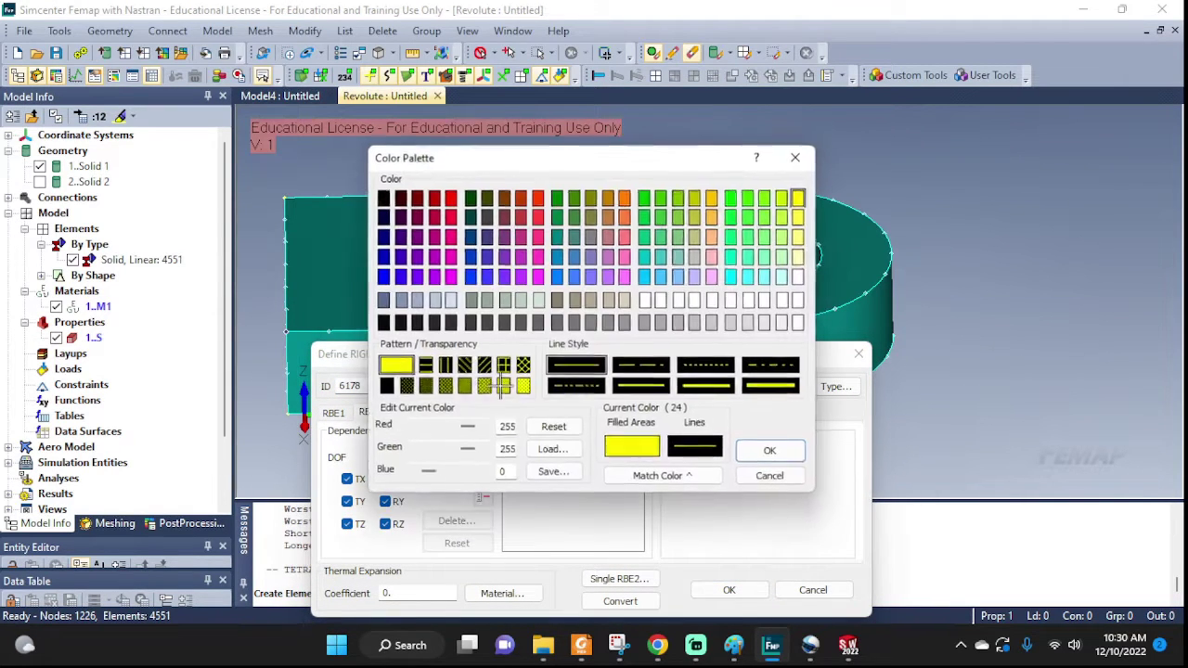
pyautogui.click(776, 456)
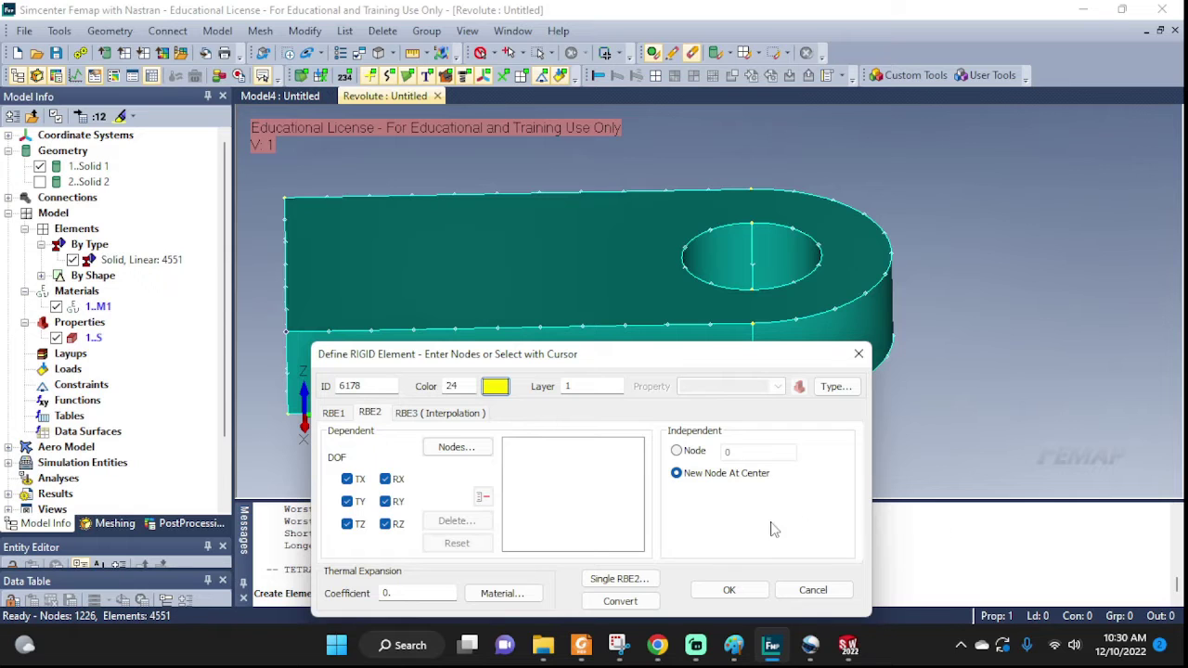
pyautogui.moveTo(803, 257)
pyautogui.mouseDown(button='middle')
pyautogui.moveTo(806, 297)
pyautogui.moveTo(800, 257)
pyautogui.mouseUp(button='middle')
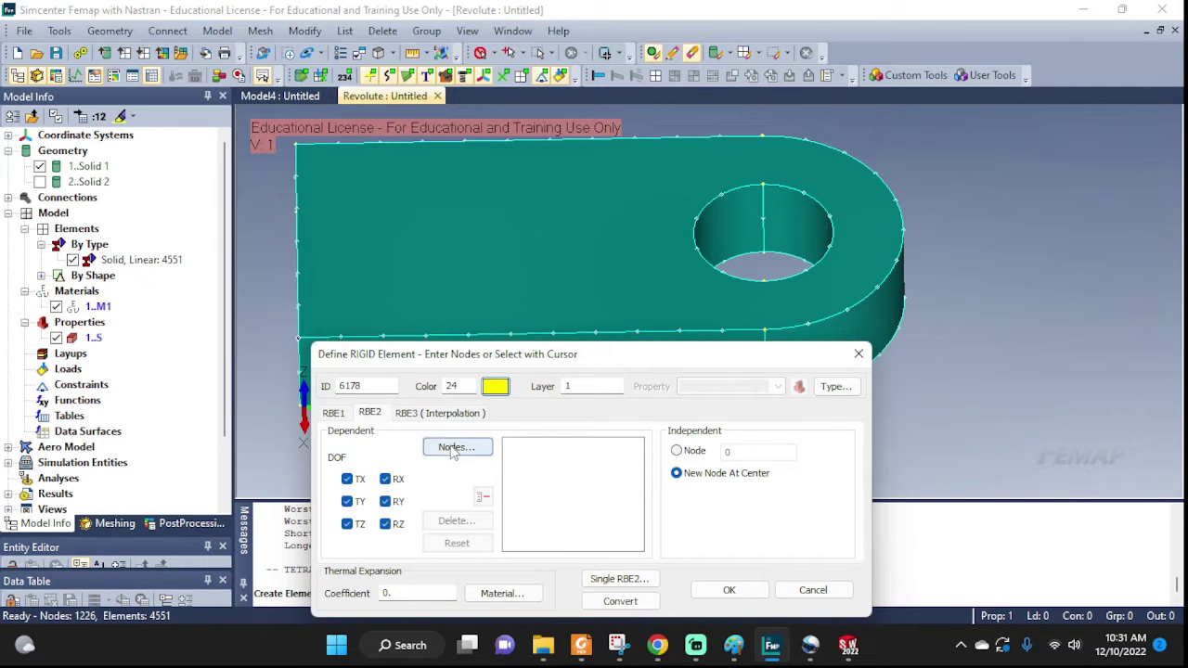
# Select the 30 nodes on the two hole surfaces as the RBE2's dependent nodes
pyautogui.click(452, 447)
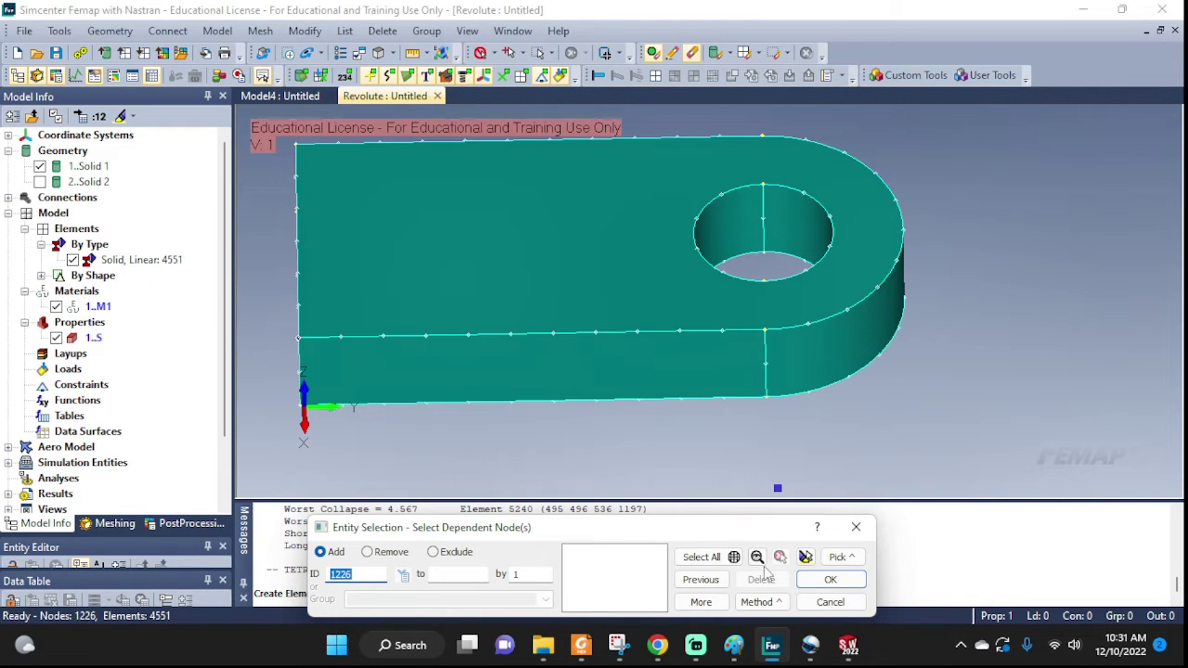
pyautogui.click(756, 602)
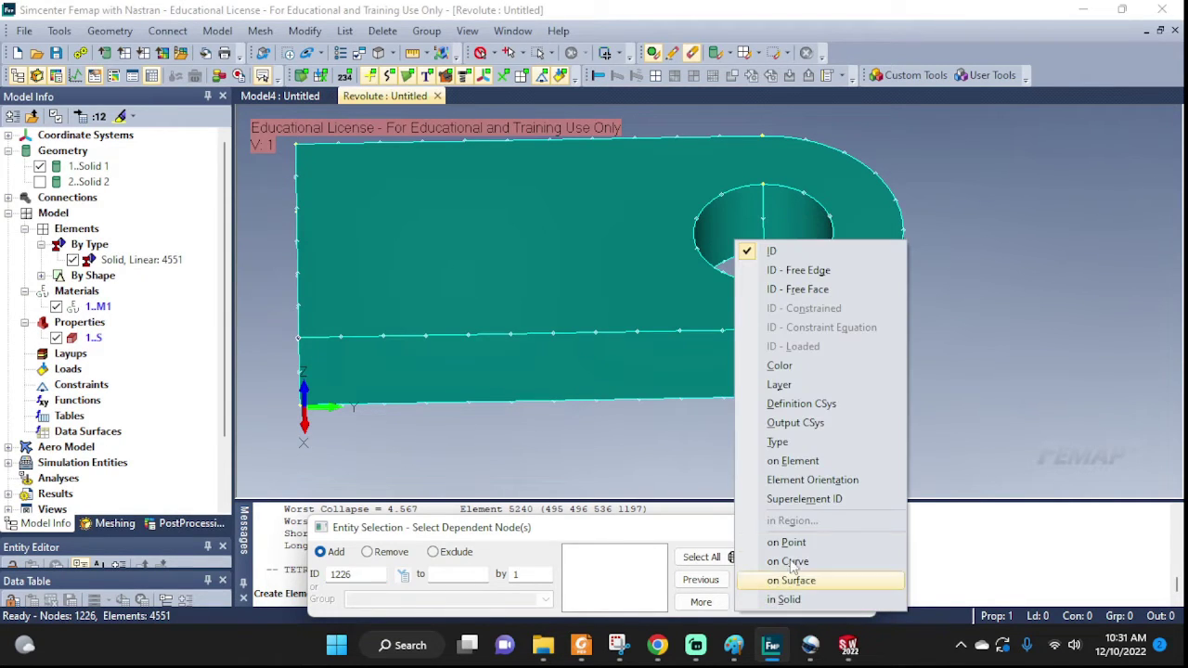
pyautogui.click(804, 582)
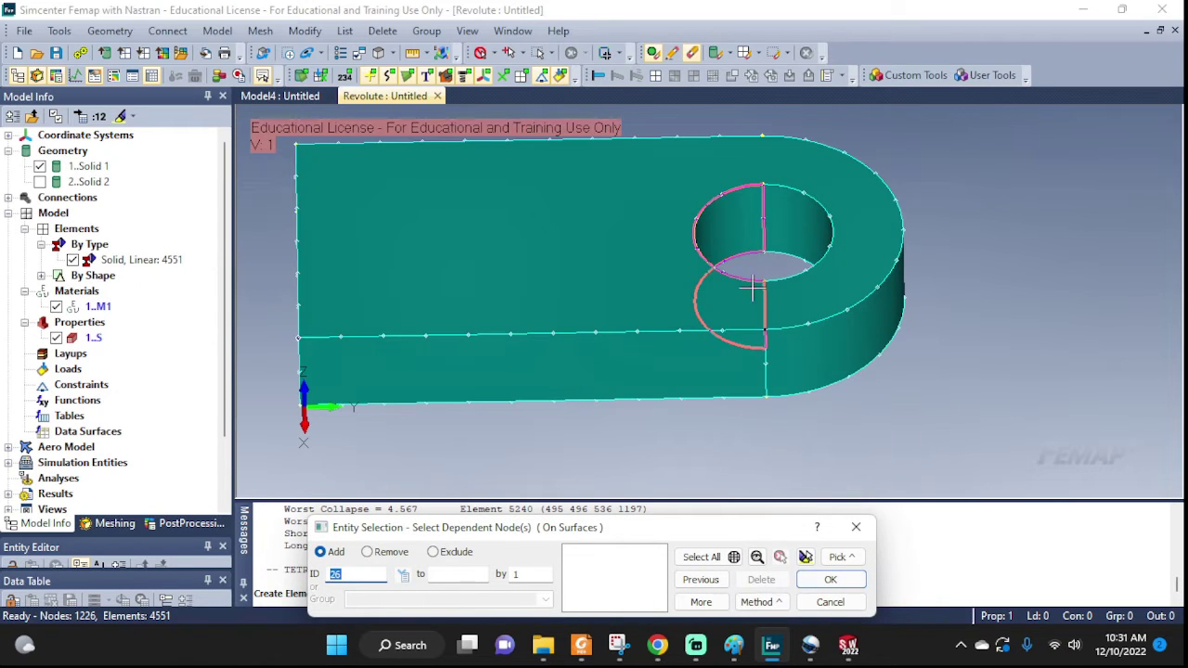
pyautogui.click(759, 224)
pyautogui.click(785, 224)
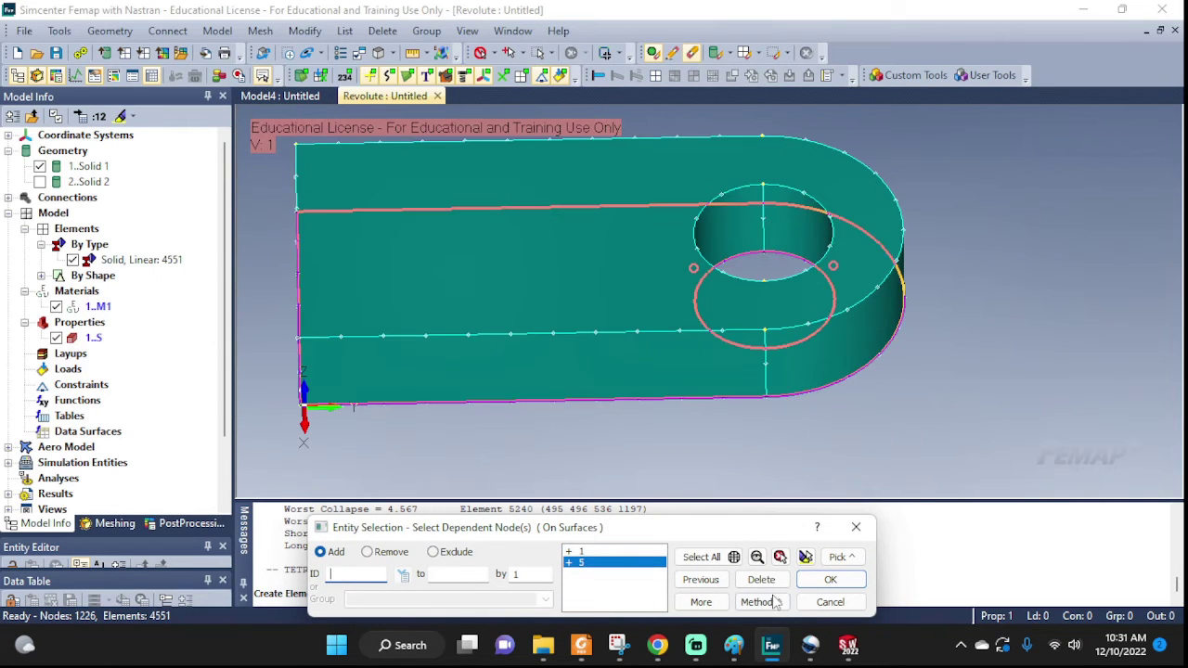
pyautogui.click(805, 557)
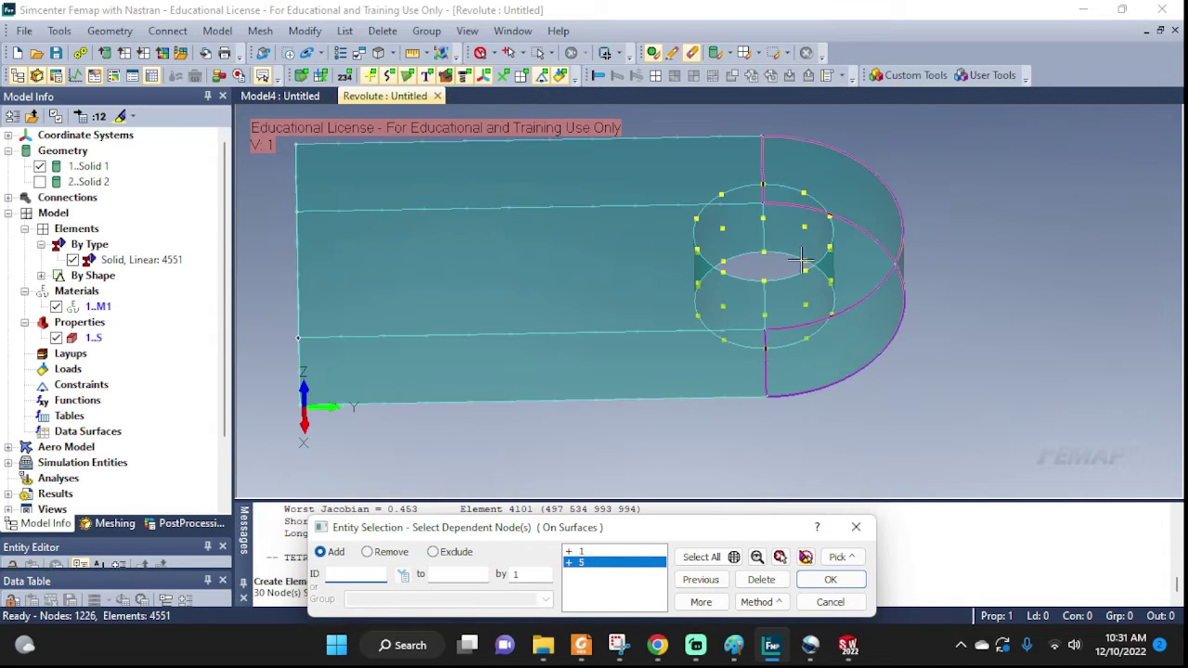
pyautogui.click(830, 580)
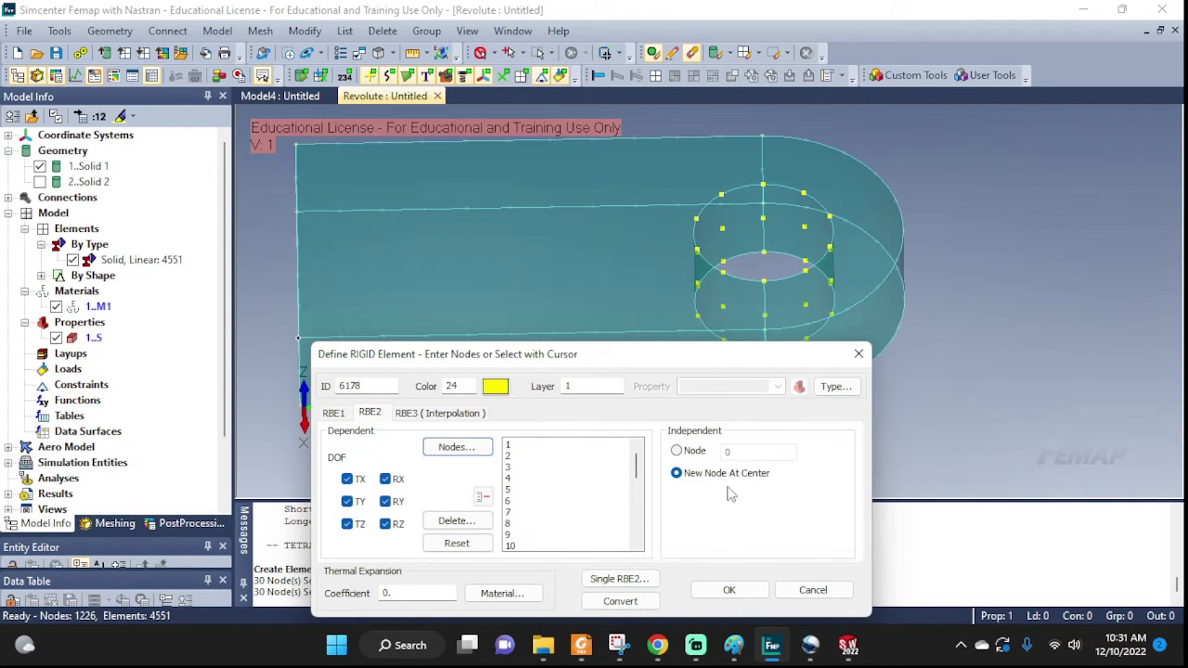
# Create RBE2 rigid element 6178 and review it in the edit dialog without changes
pyautogui.click(729, 592)
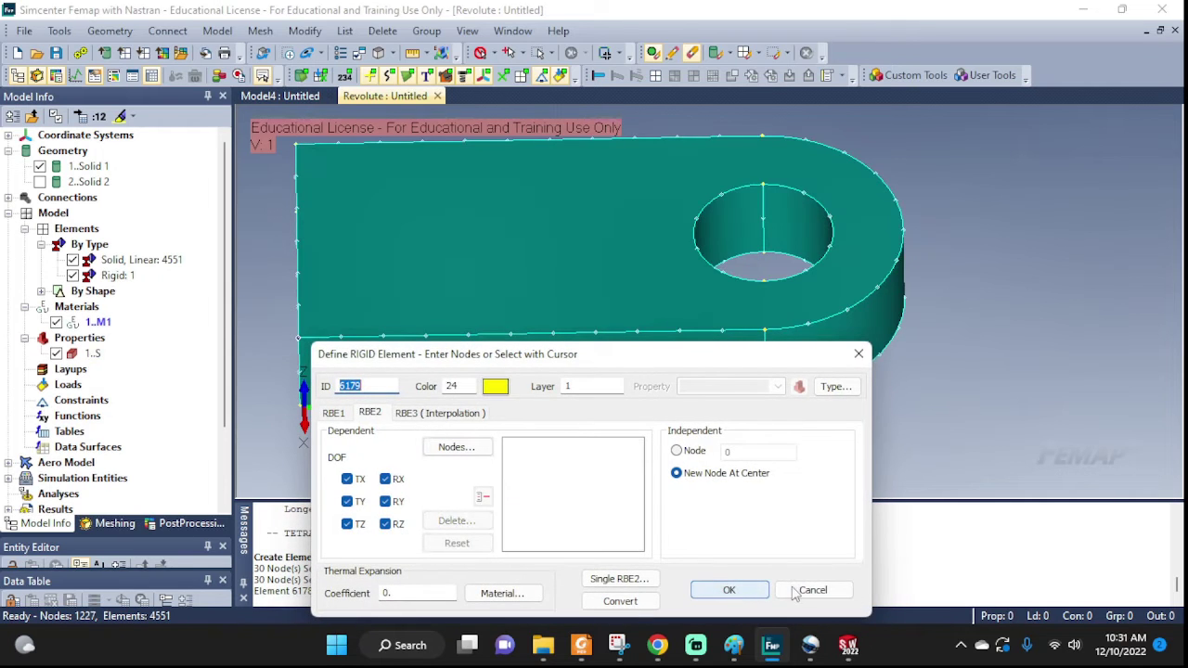
pyautogui.rightClick(113, 275)
pyautogui.click(150, 287)
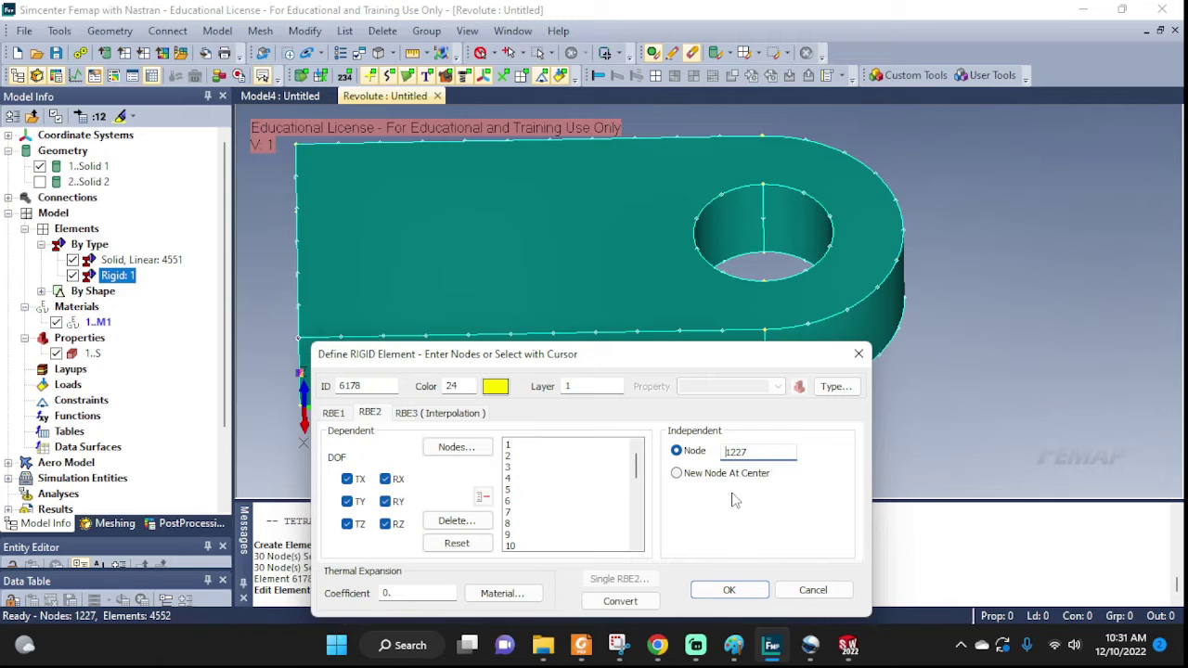
pyautogui.click(800, 598)
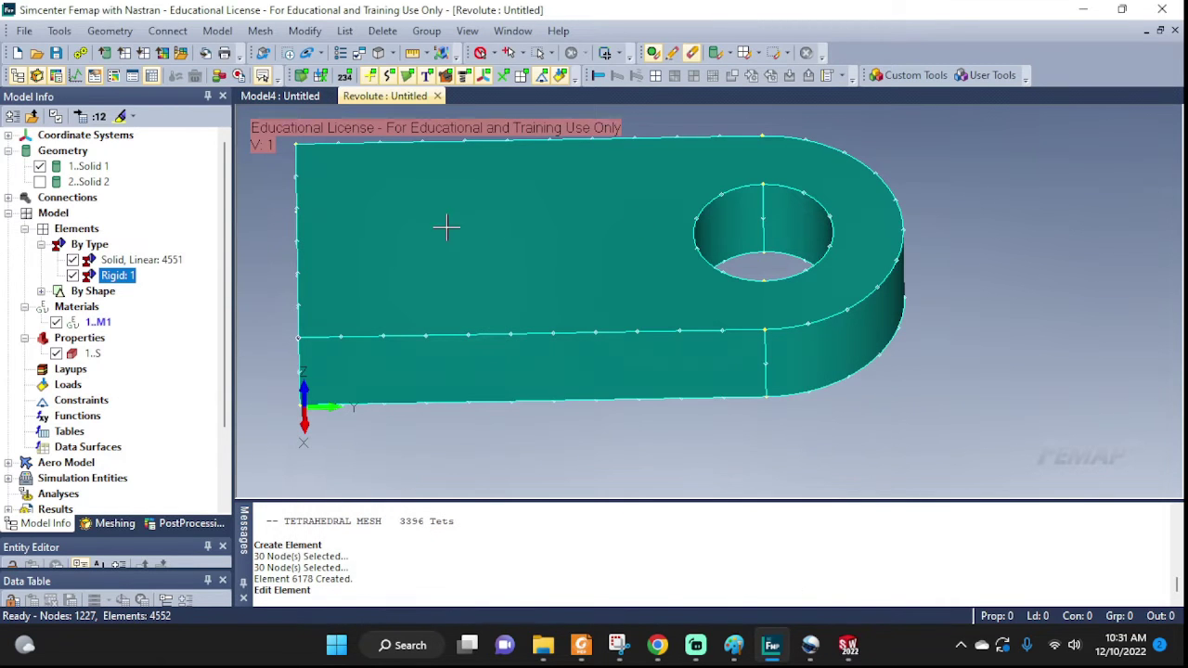
# Hide the solid mesh and rotate into the hole to inspect the rigid element
pyautogui.click(522, 80)
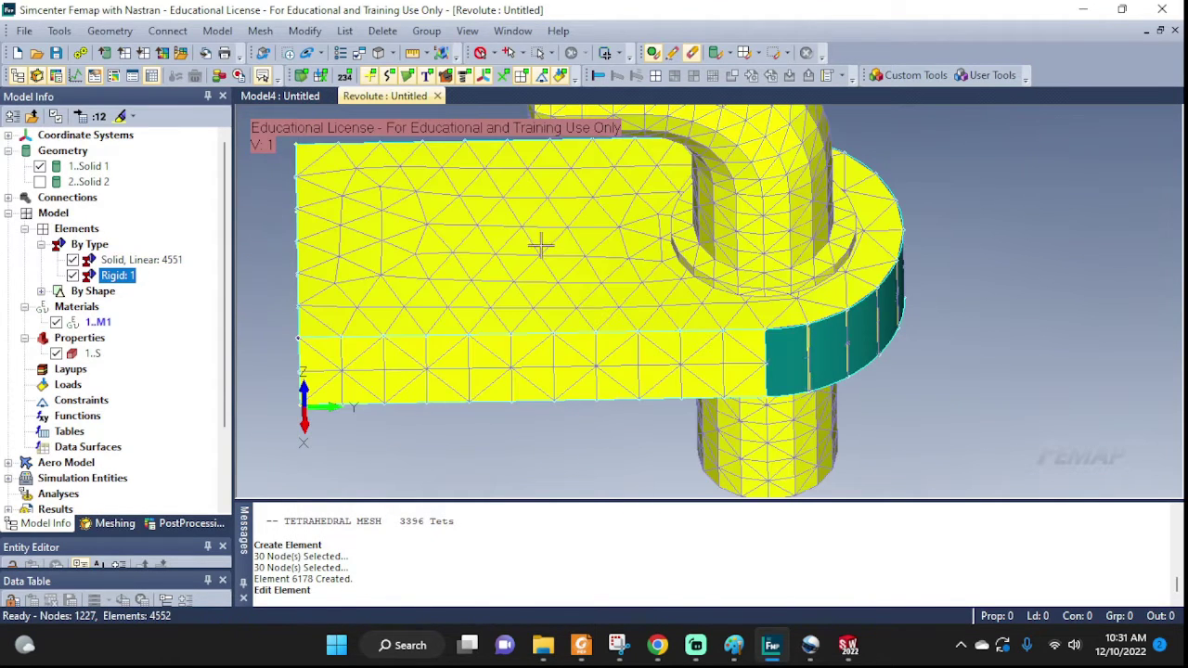
pyautogui.click(73, 260)
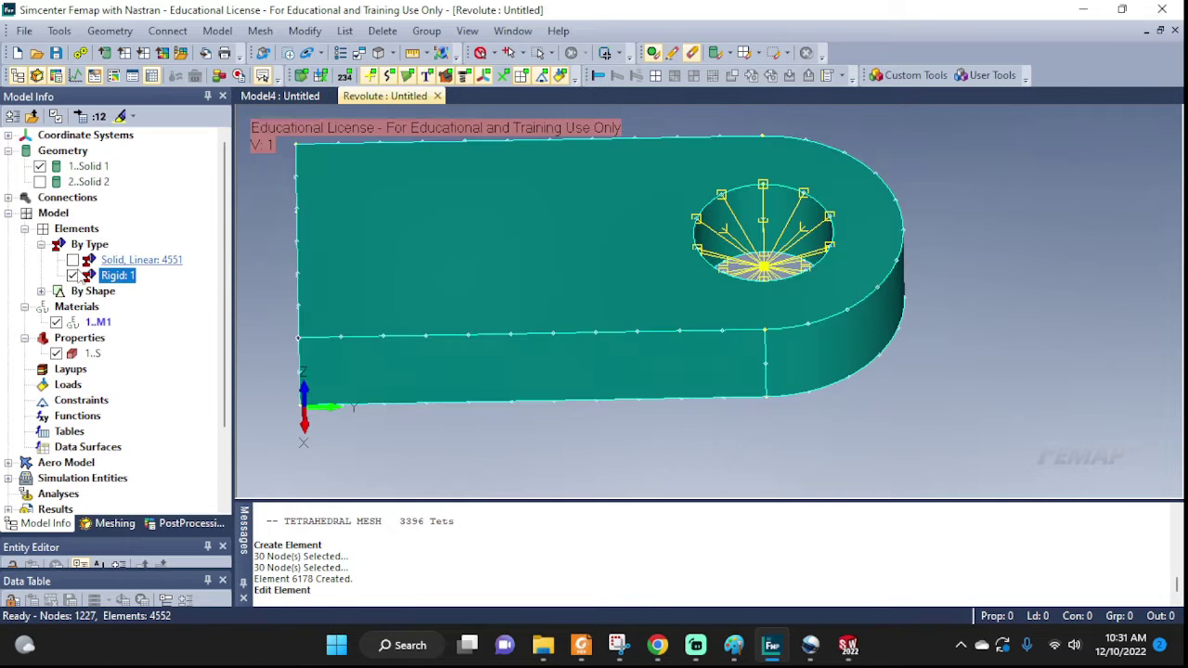
pyautogui.scroll(3, 817, 209)
pyautogui.moveTo(787, 199); pyautogui.dragTo(801, 277, button='middle')
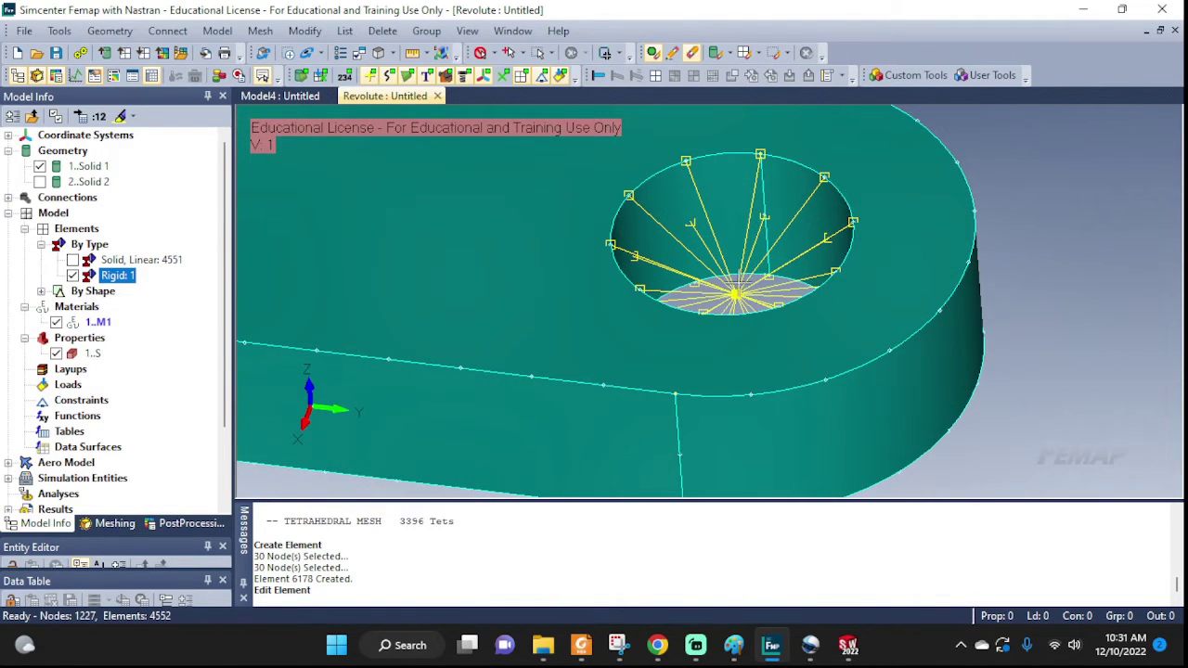
pyautogui.moveTo(725, 302); pyautogui.dragTo(751, 279, button='middle')
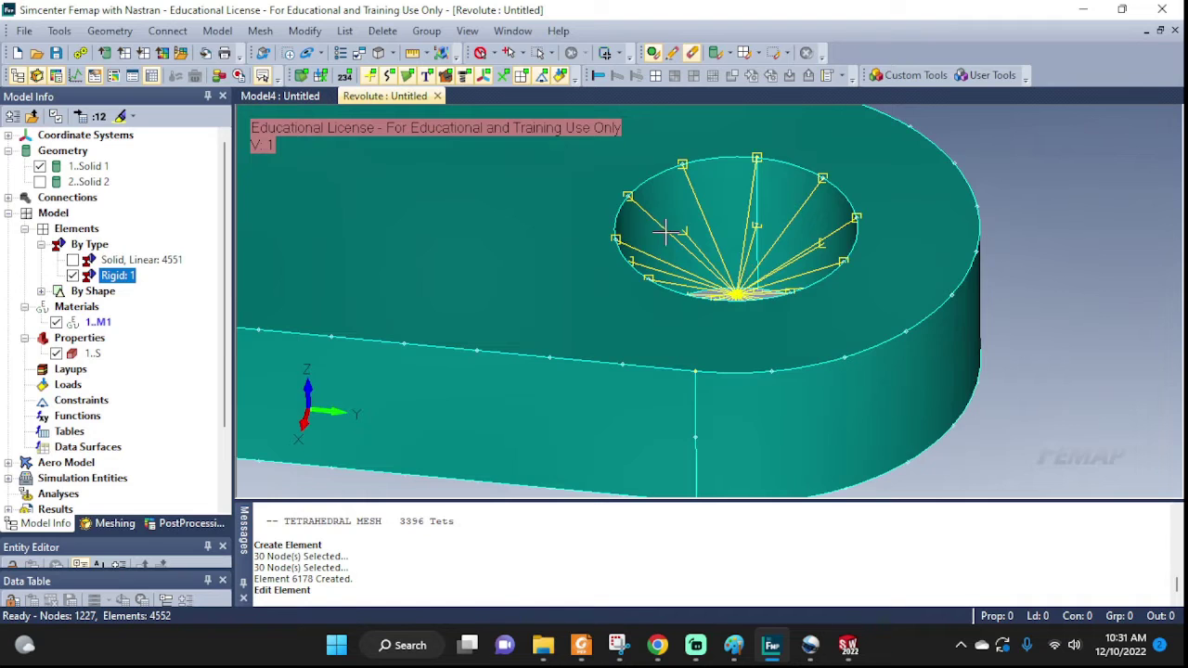
pyautogui.scroll(-5, 743, 297)
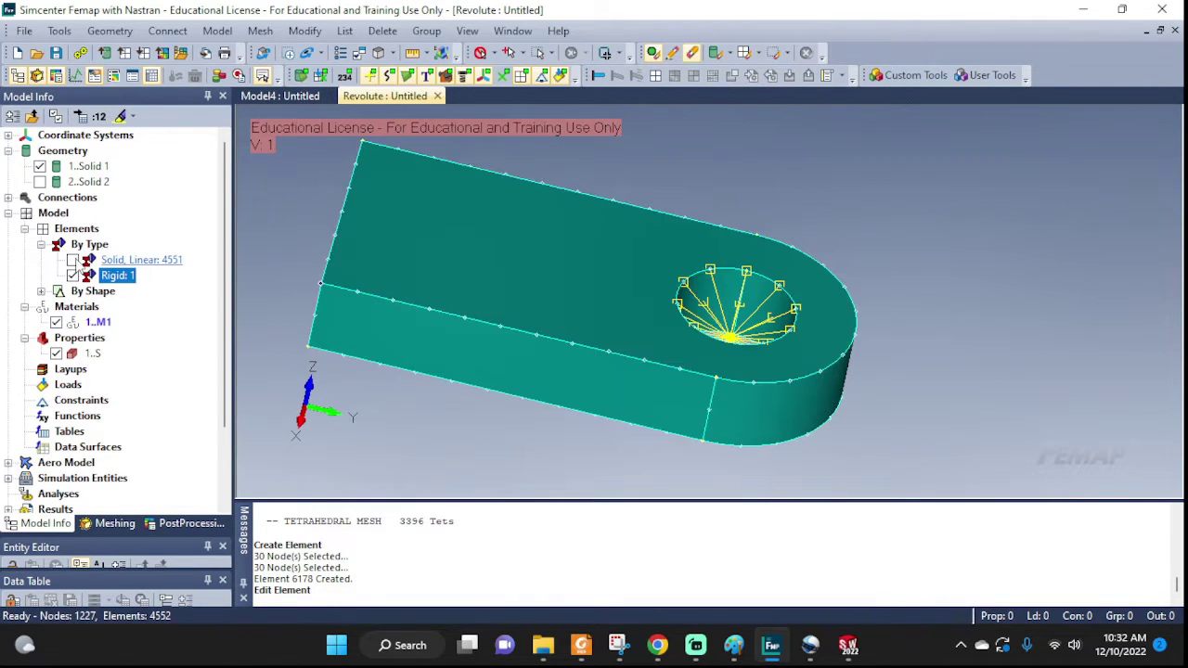
# Show the 2..Solid 2 pipe and hide the 1..Solid 1 bar in Model Info
pyautogui.click(40, 182)
pyautogui.click(40, 167)
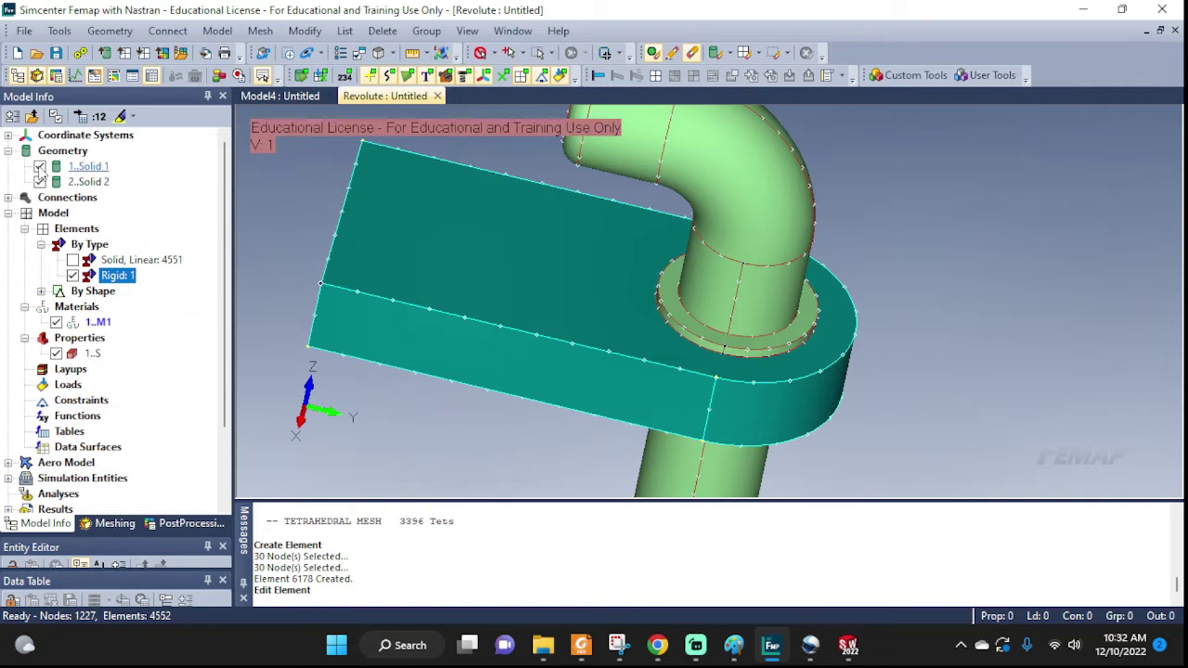
pyautogui.moveTo(822, 353); pyautogui.dragTo(812, 311, button='middle')
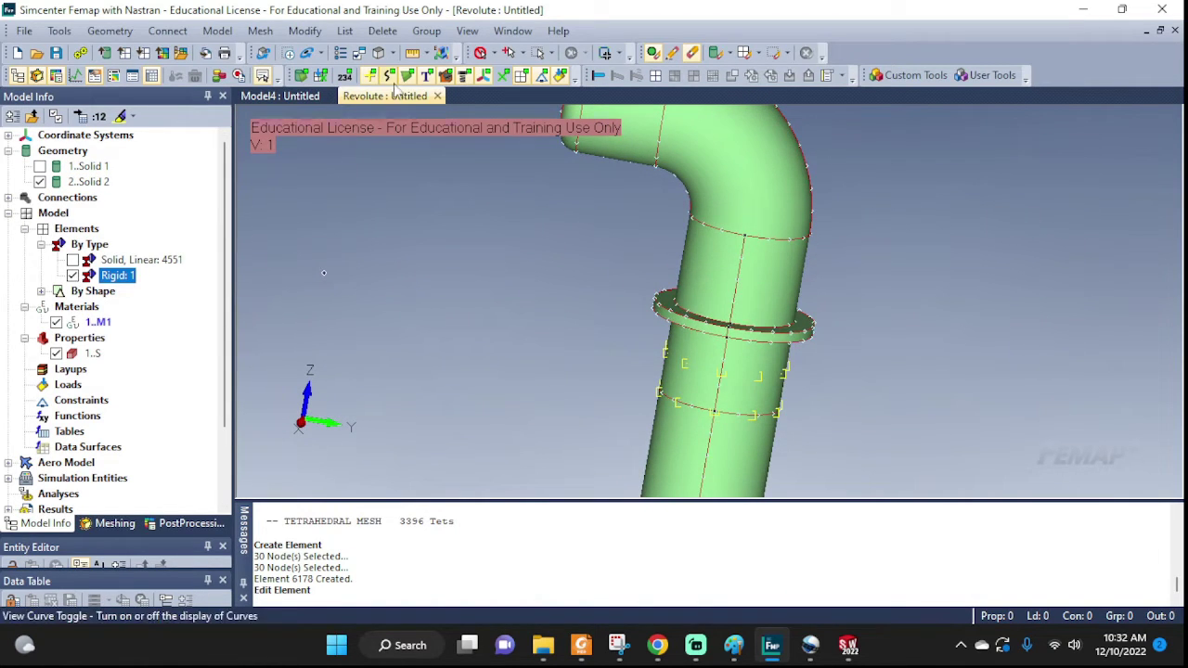
# Start a new rigid element and set its colour to red
pyautogui.click(218, 30)
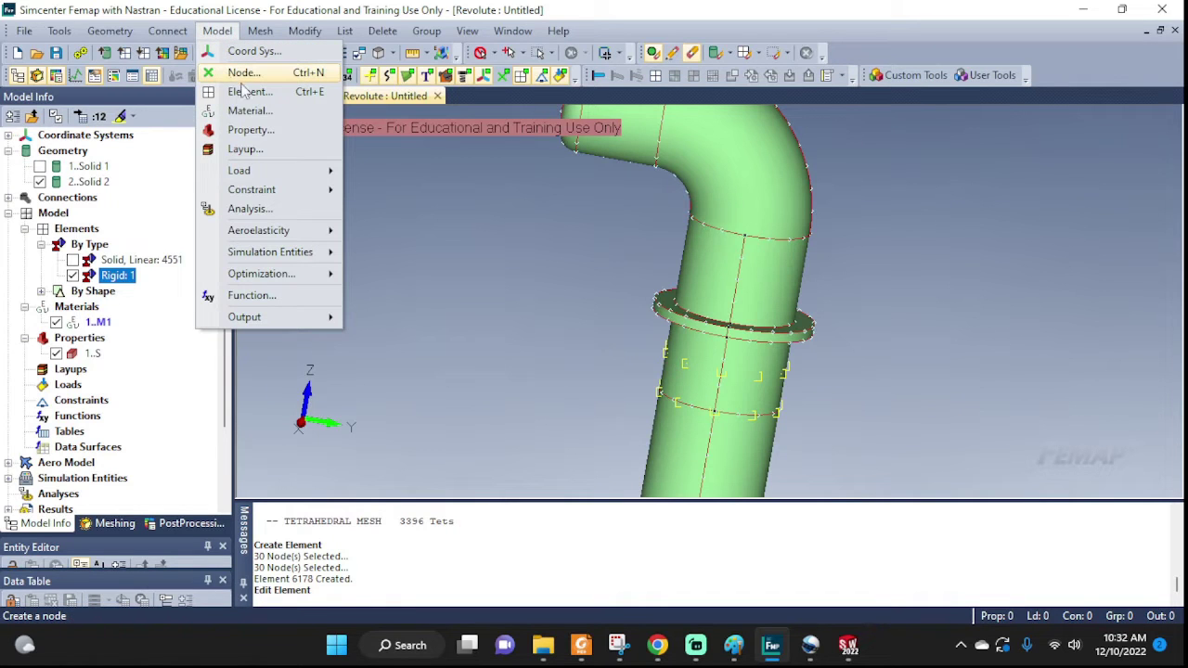
pyautogui.click(244, 94)
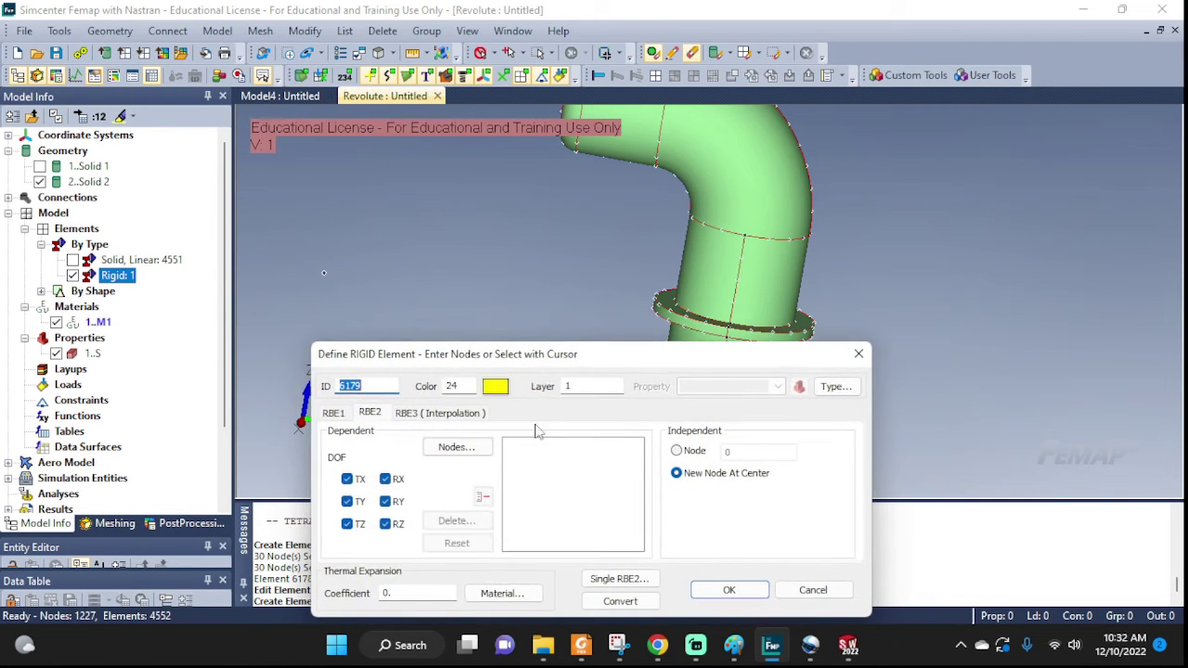
pyautogui.click(496, 387)
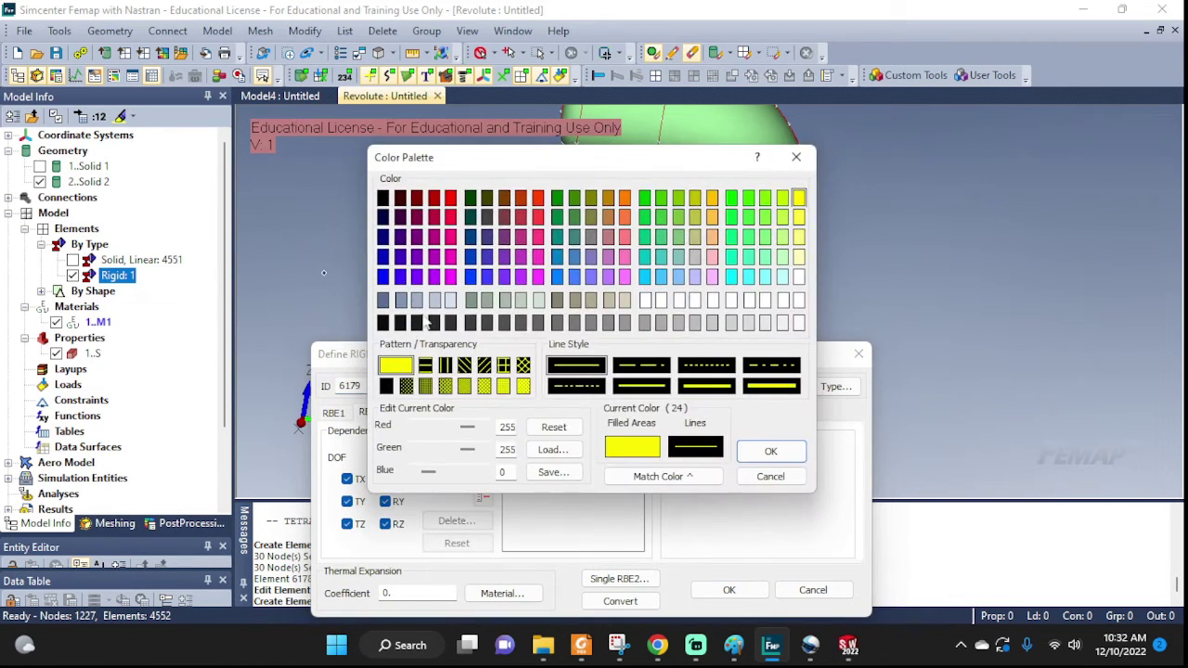
pyautogui.click(449, 198)
pyautogui.click(769, 452)
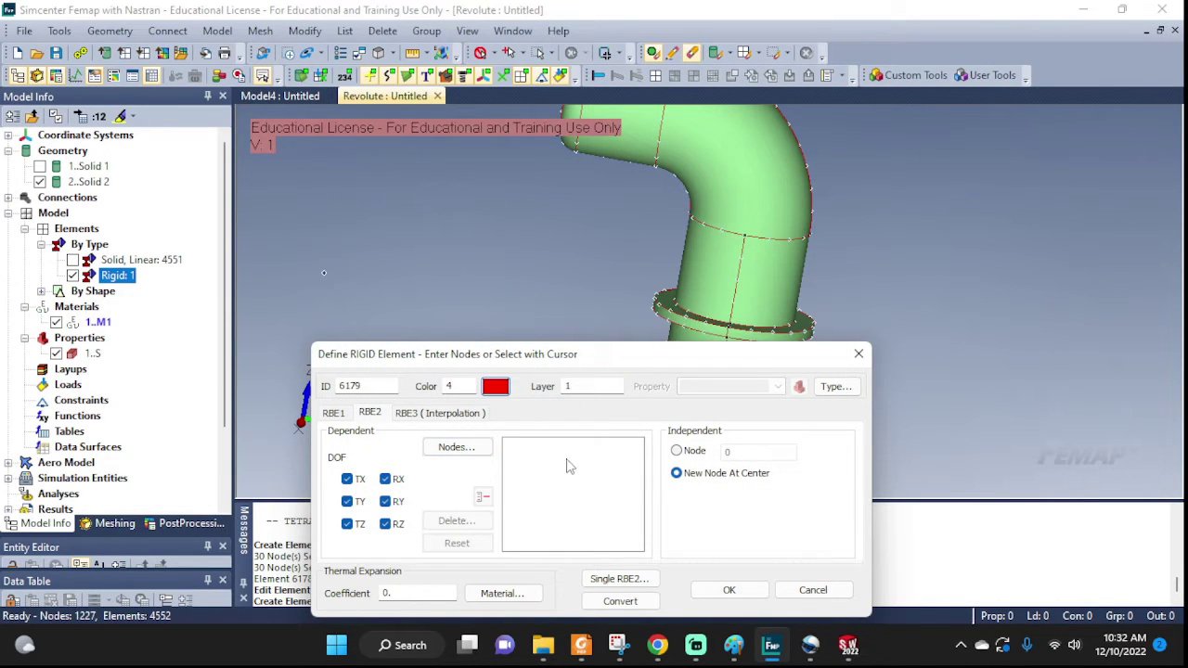
# Use nodes on pipe surfaces 16 and 15 as dependents and create RBE2 element 6179
pyautogui.click(433, 448)
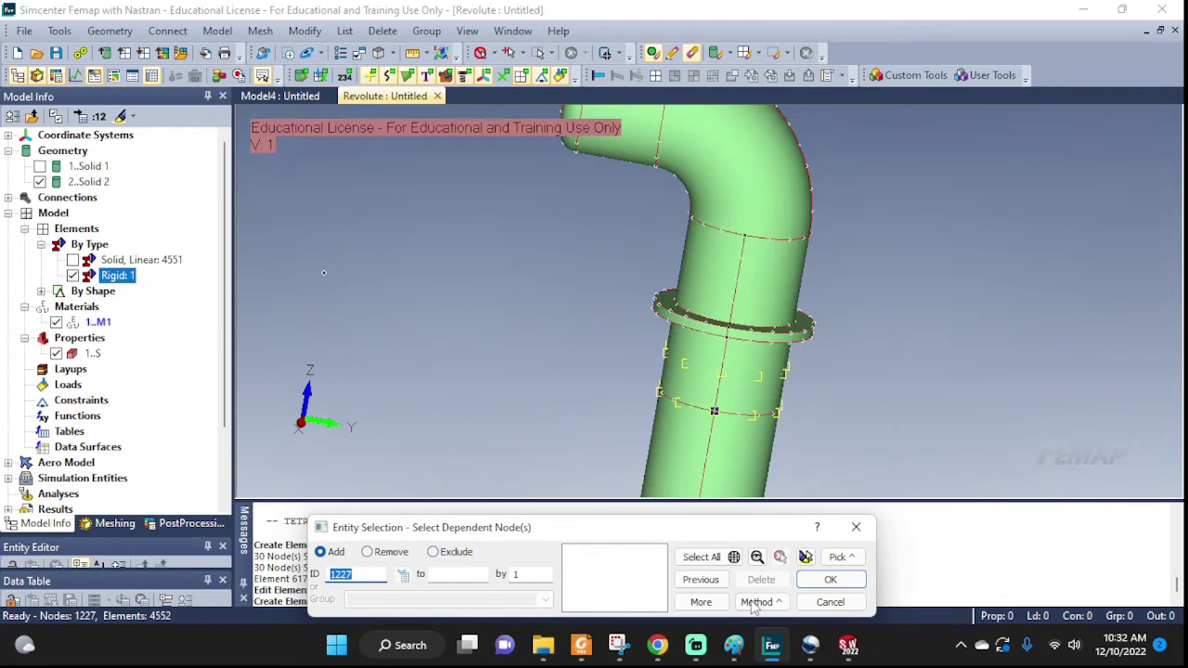
pyautogui.click(753, 603)
pyautogui.click(826, 579)
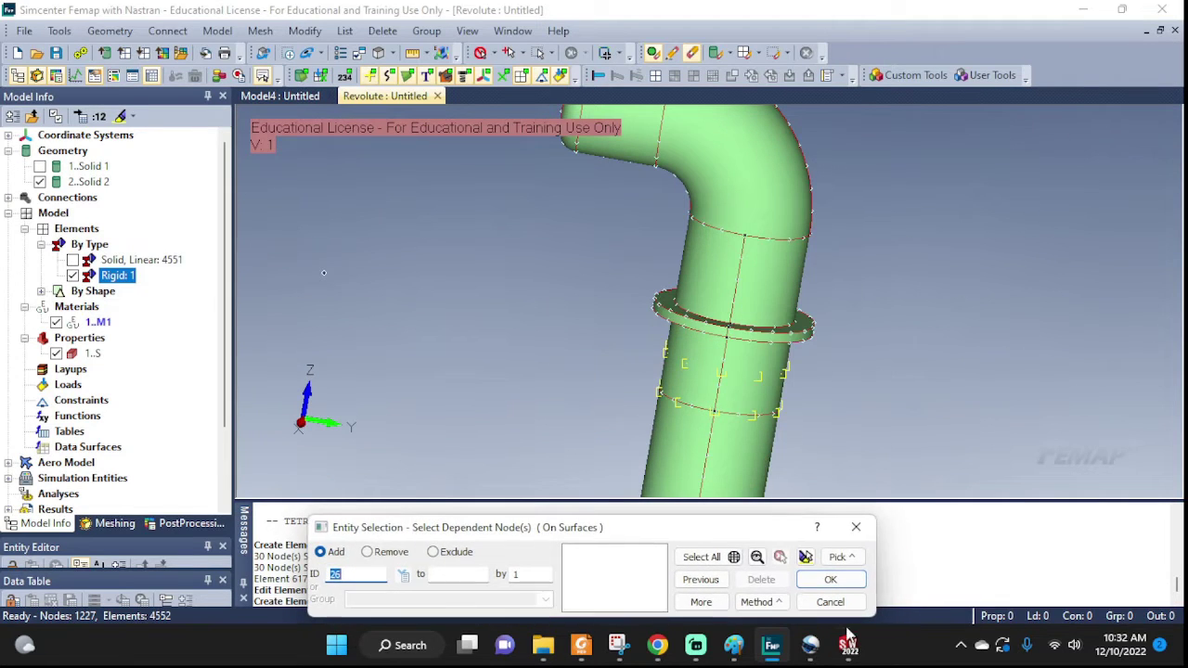
pyautogui.click(748, 381)
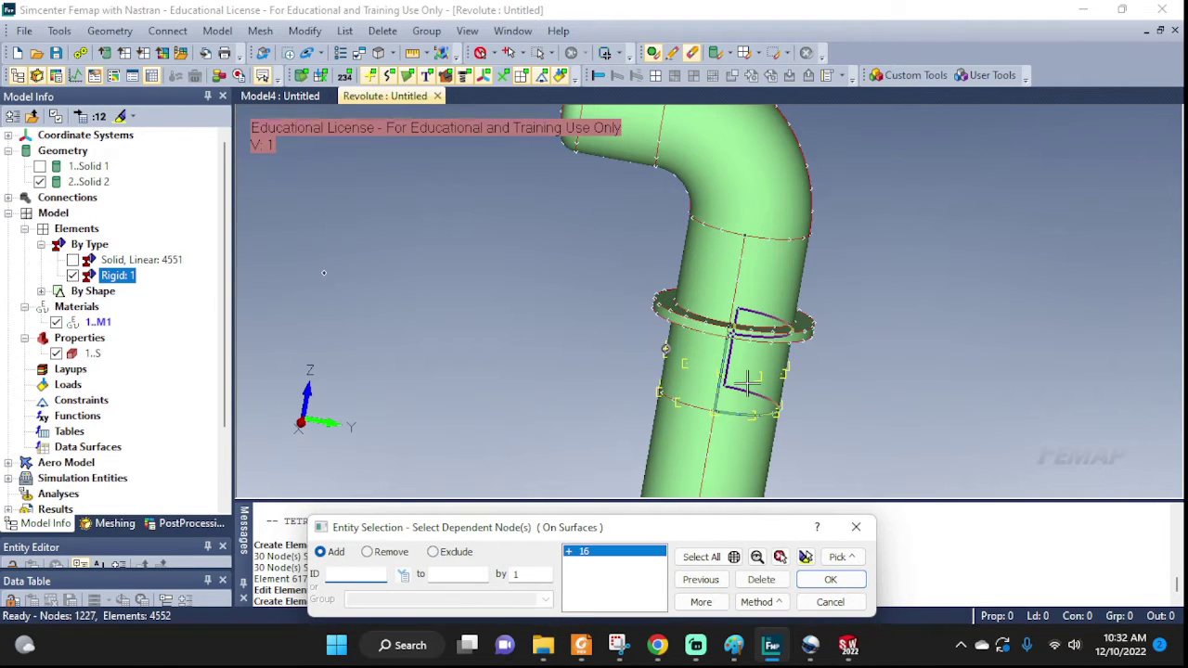
pyautogui.click(757, 425)
pyautogui.click(831, 579)
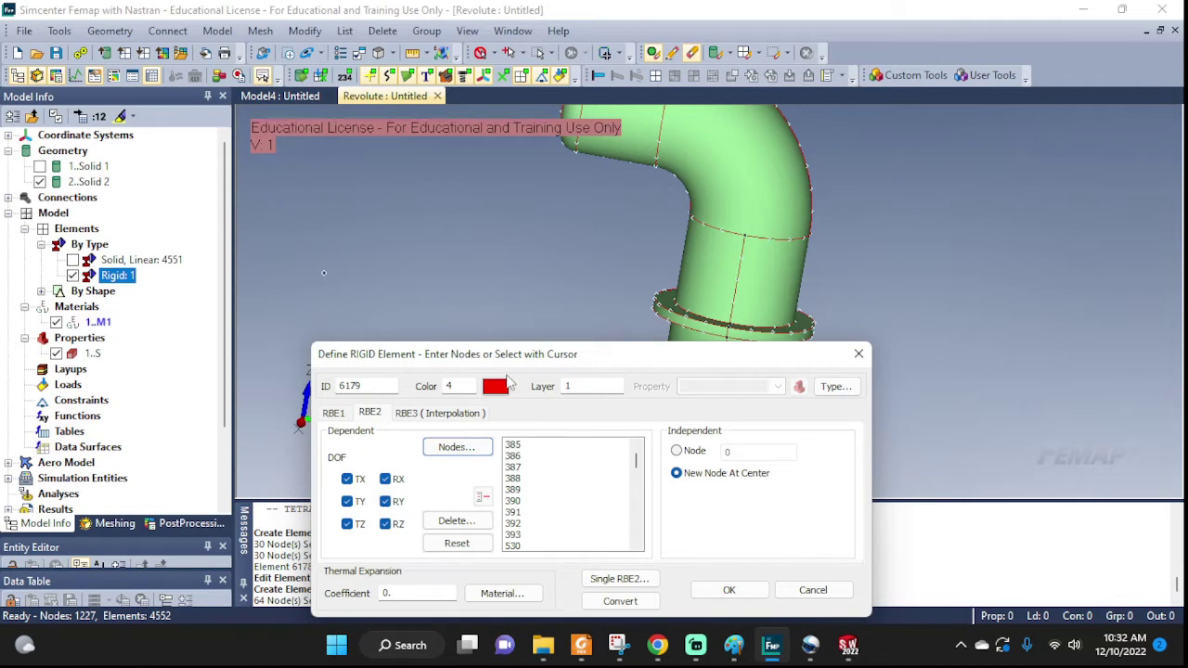
pyautogui.click(729, 592)
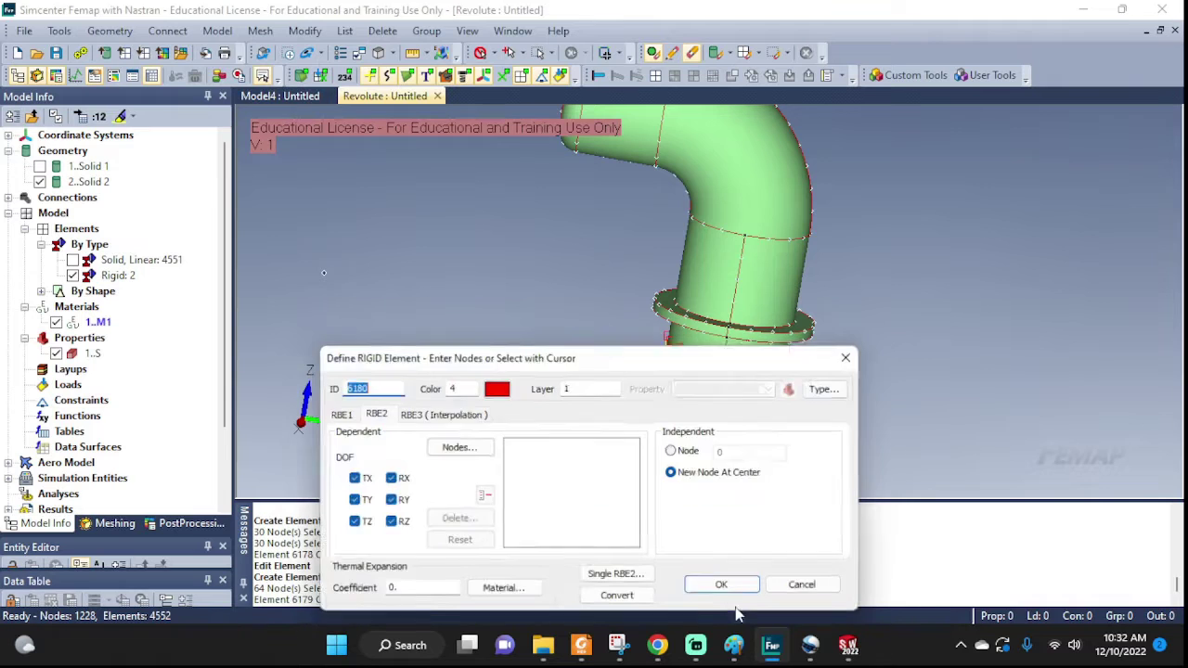
pyautogui.click(812, 590)
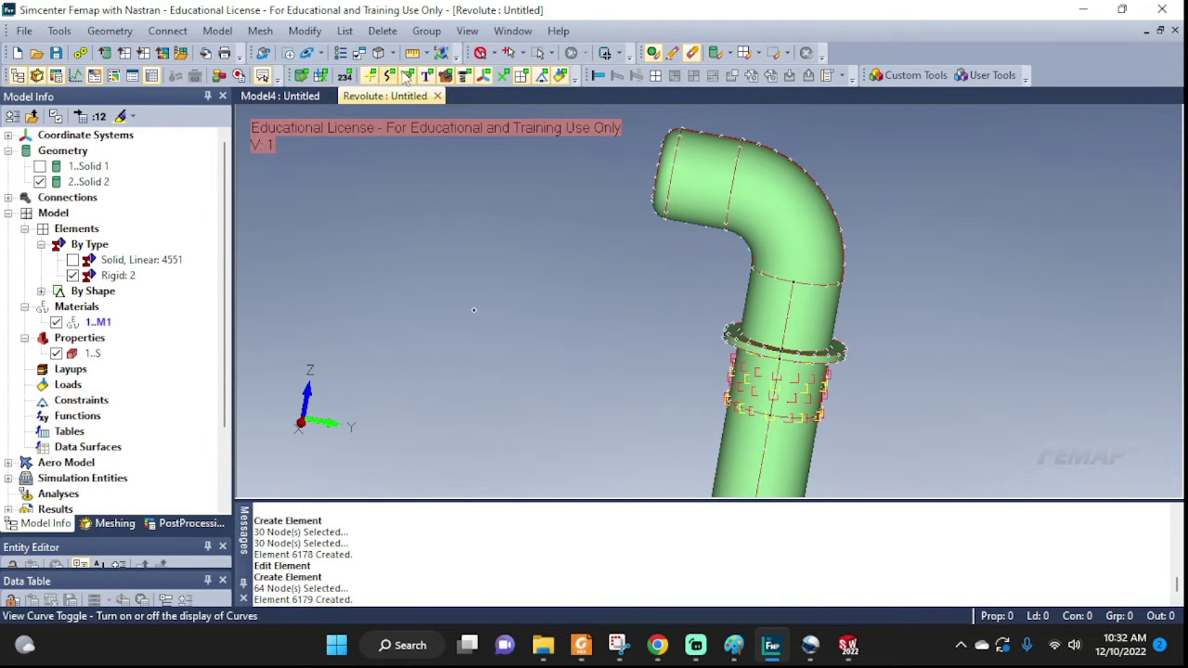
# Turn off surface shading, re-show 1..Solid 1, and zoom toward the rigid elements' shared centre
pyautogui.click(369, 76)
pyautogui.scroll(5, 817, 374)
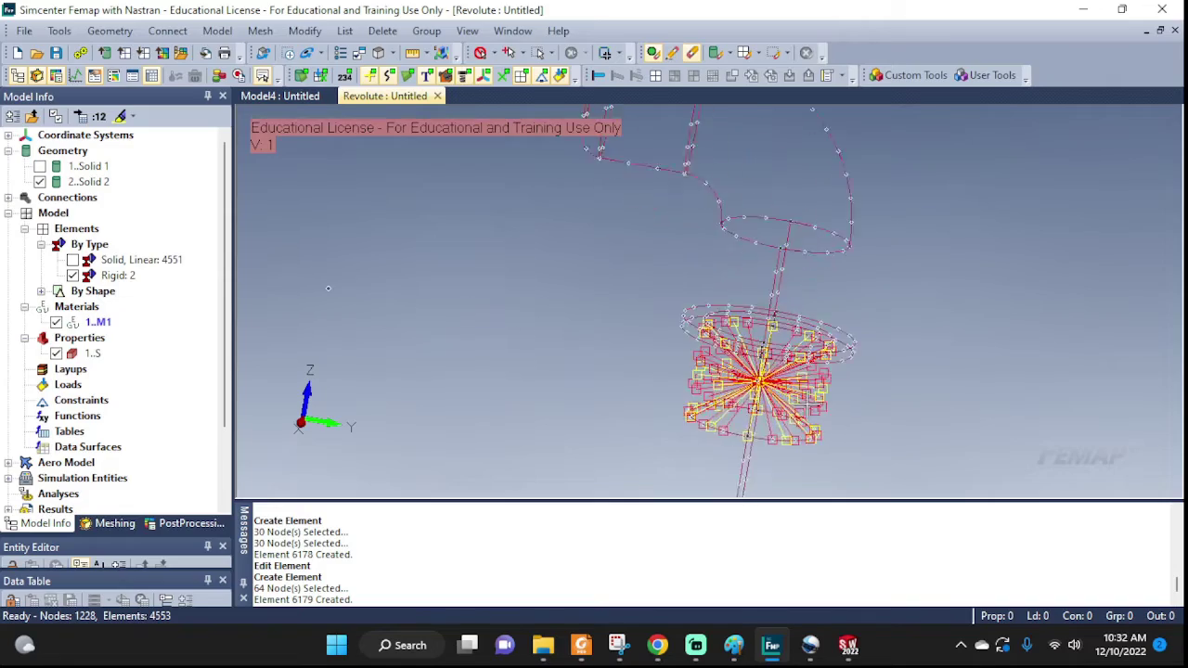
pyautogui.moveTo(821, 399); pyautogui.dragTo(879, 298, button='middle')
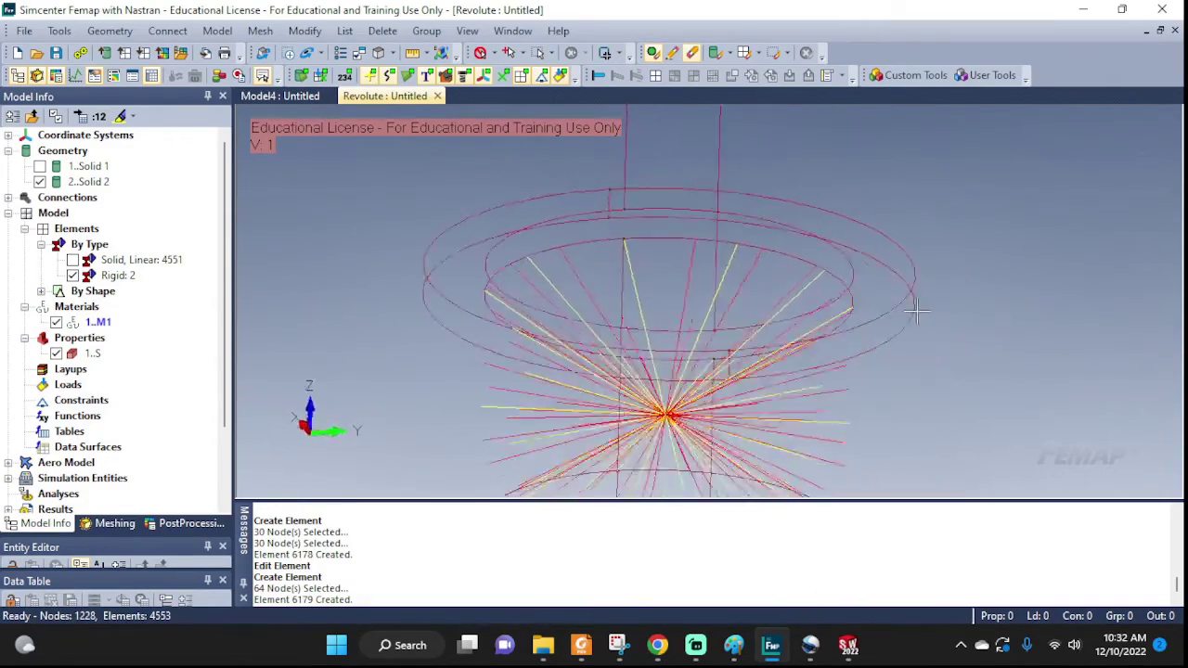
pyautogui.moveTo(918, 312); pyautogui.dragTo(872, 373, button='middle')
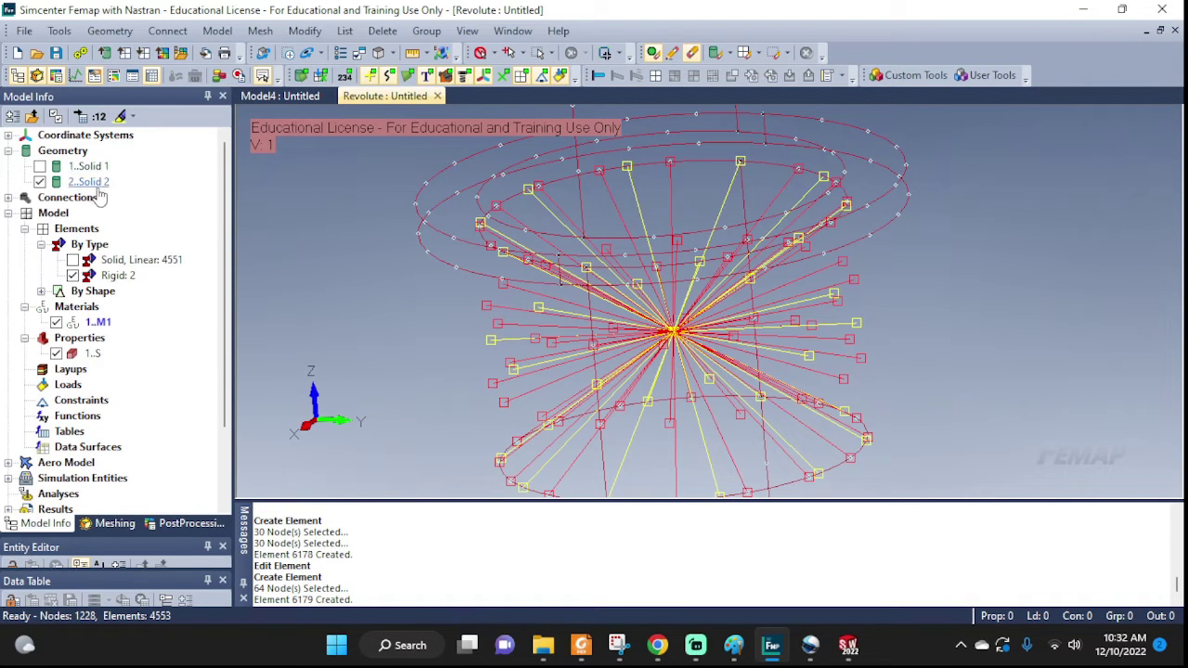
pyautogui.click(40, 166)
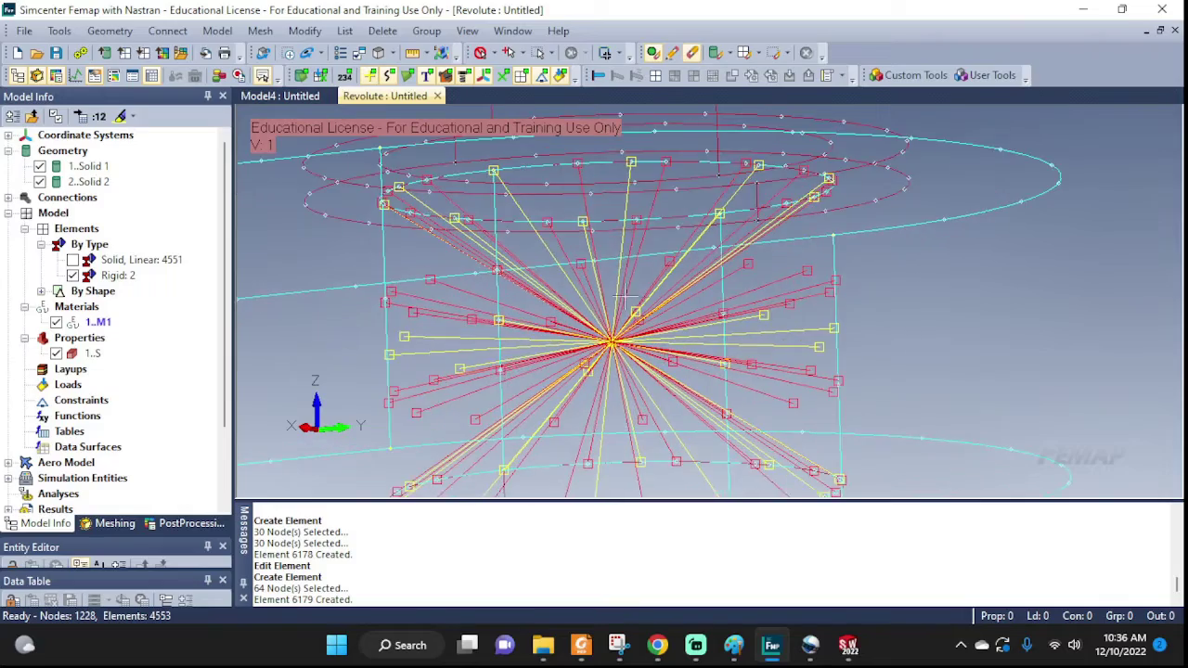
pyautogui.moveTo(623, 296); pyautogui.dragTo(568, 354, button='middle')
pyautogui.scroll(4, 639, 285)
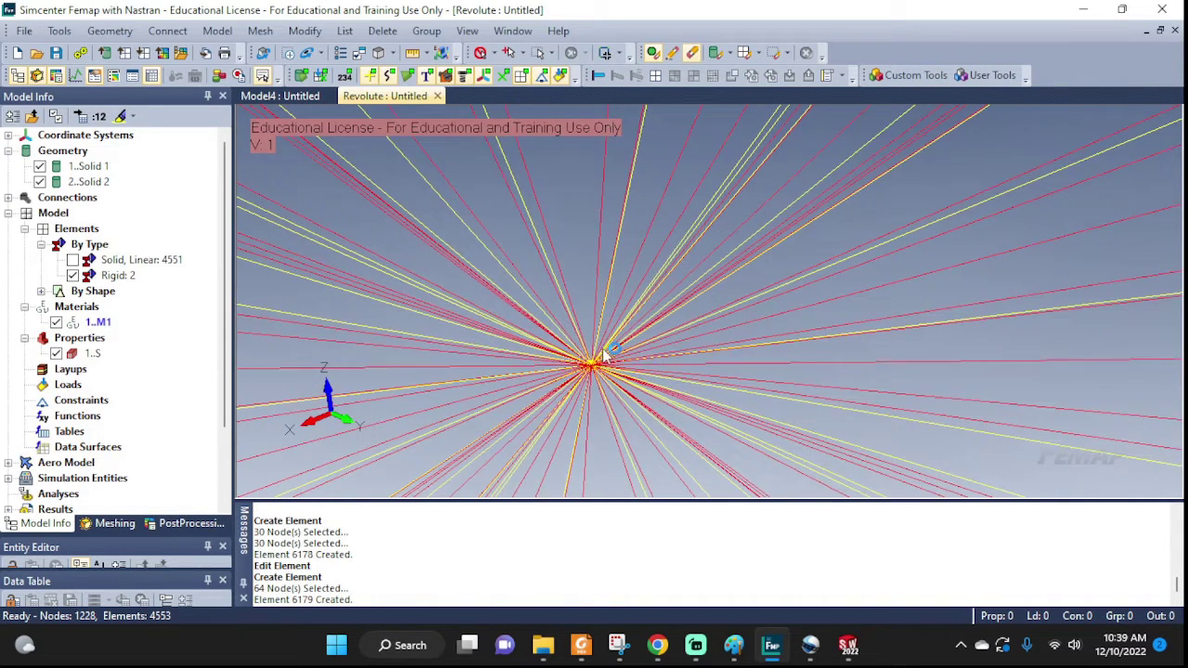
pyautogui.moveTo(575, 376); pyautogui.dragTo(583, 390, button='middle')
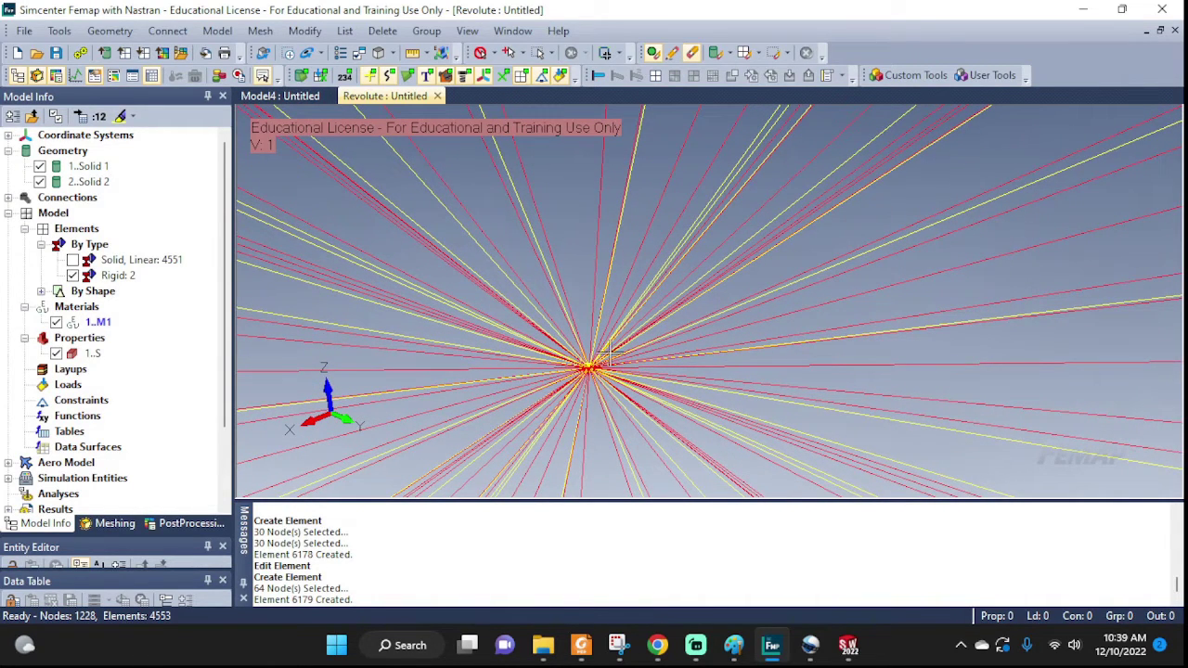
# List nodes 1227 and 1228 at the shared centre in the Messages pane
pyautogui.click(345, 32)
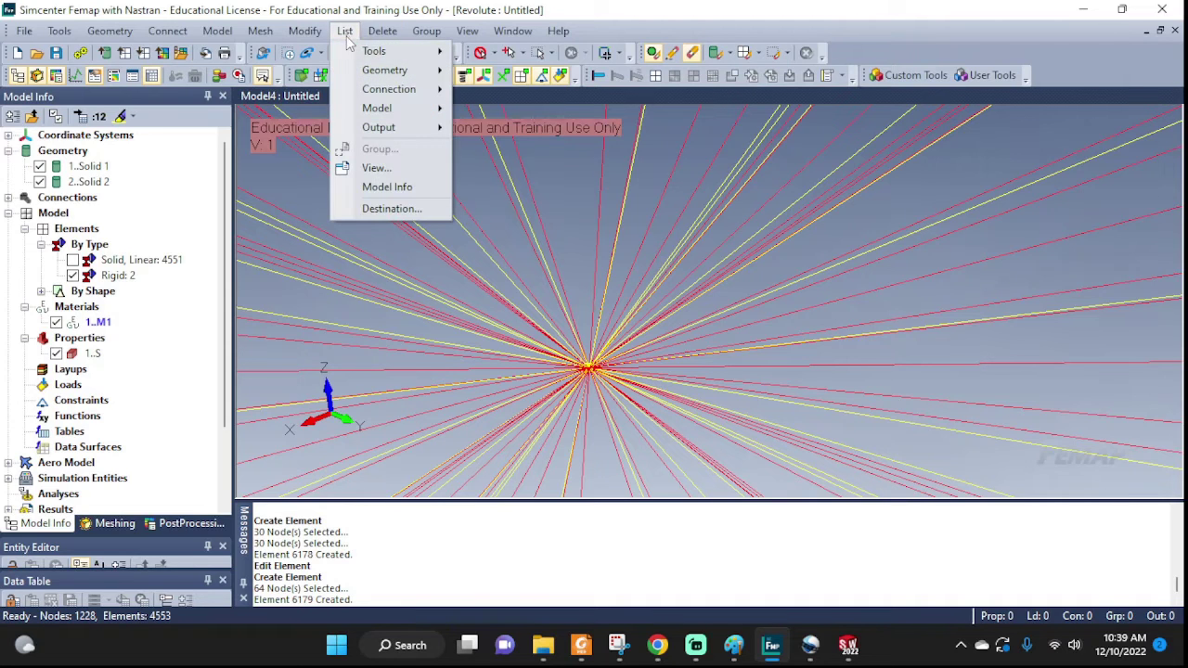
pyautogui.moveTo(370, 73)
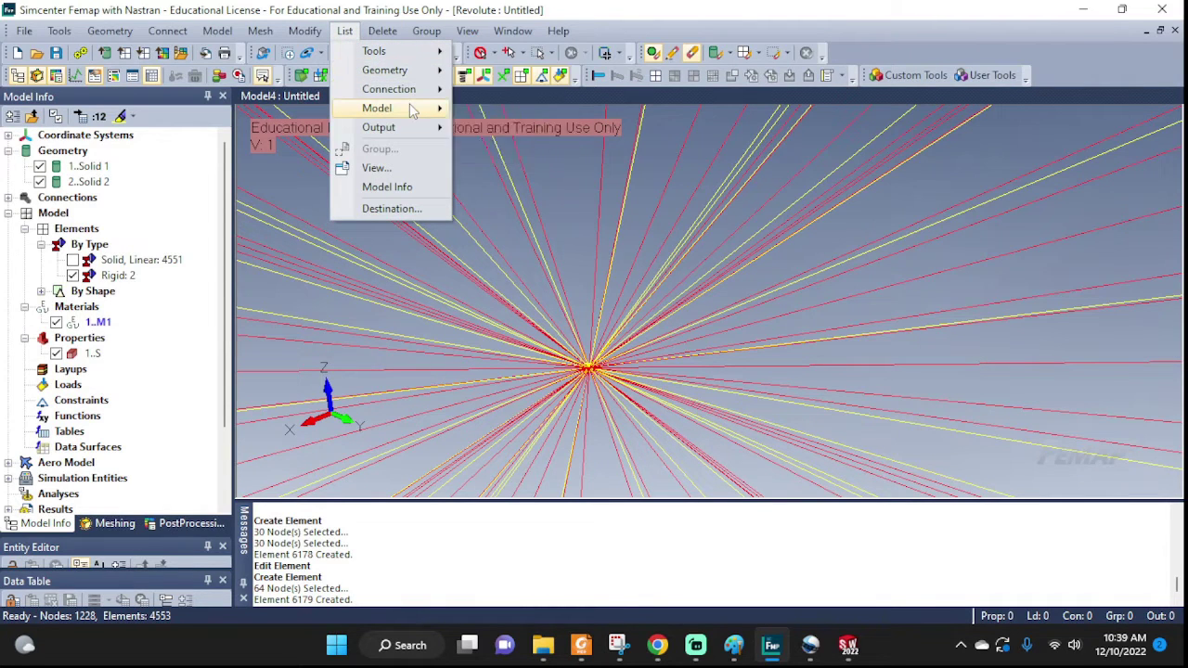
pyautogui.moveTo(377, 108)
pyautogui.click(495, 129)
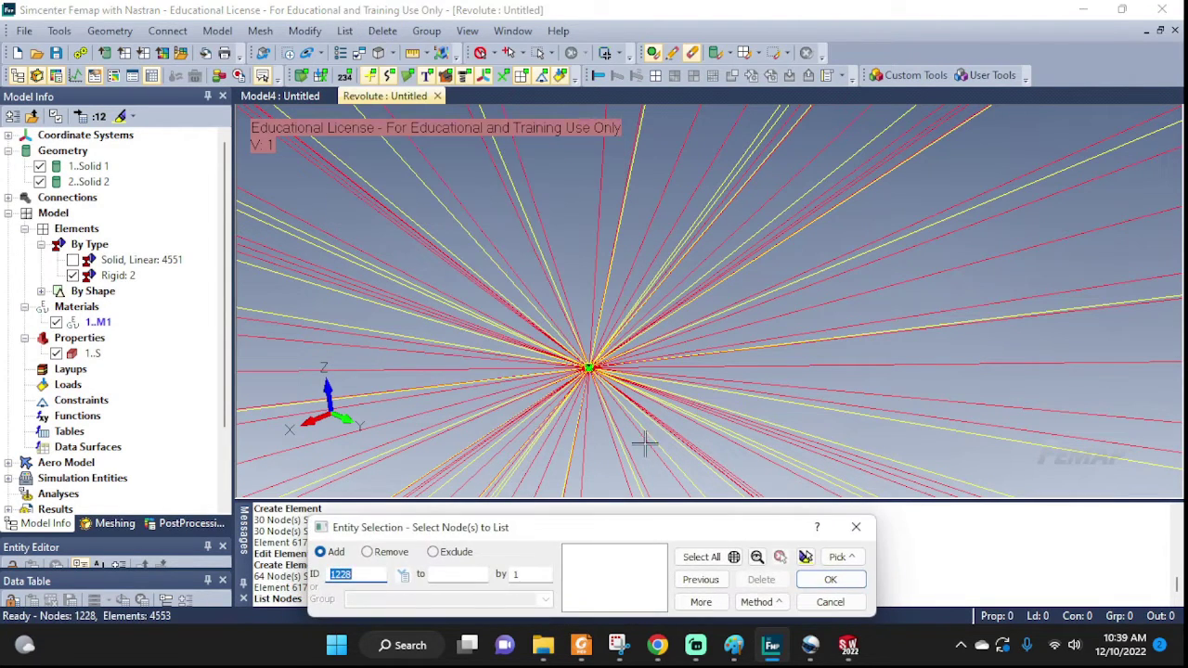
pyautogui.click(839, 558)
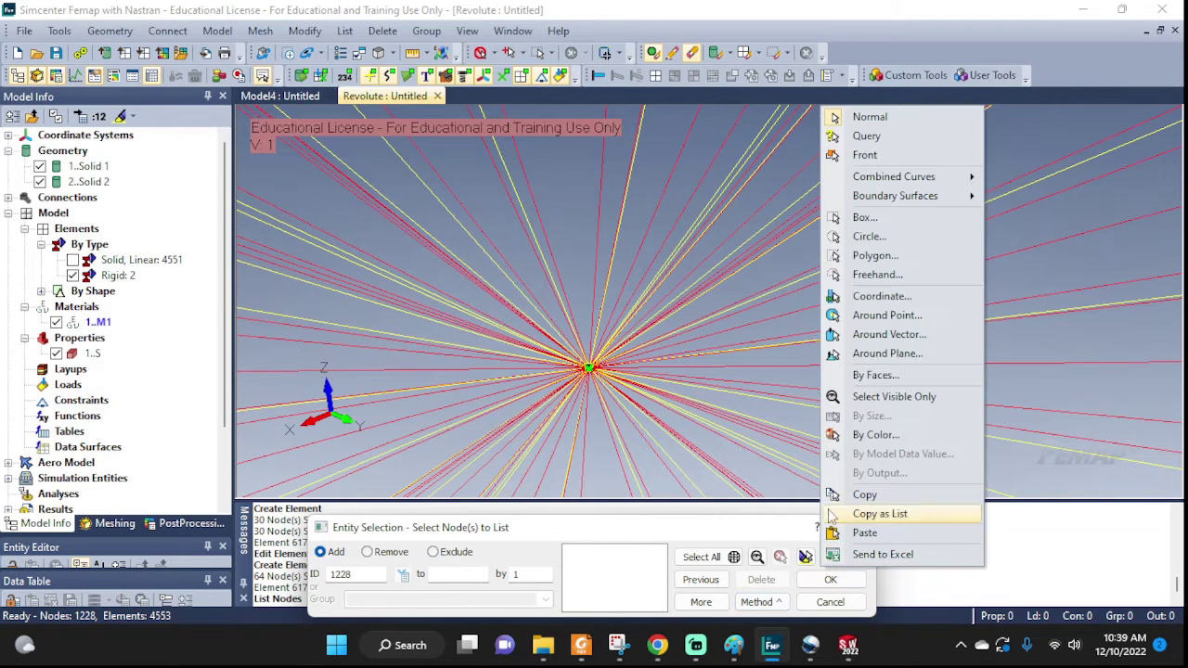
pyautogui.click(877, 219)
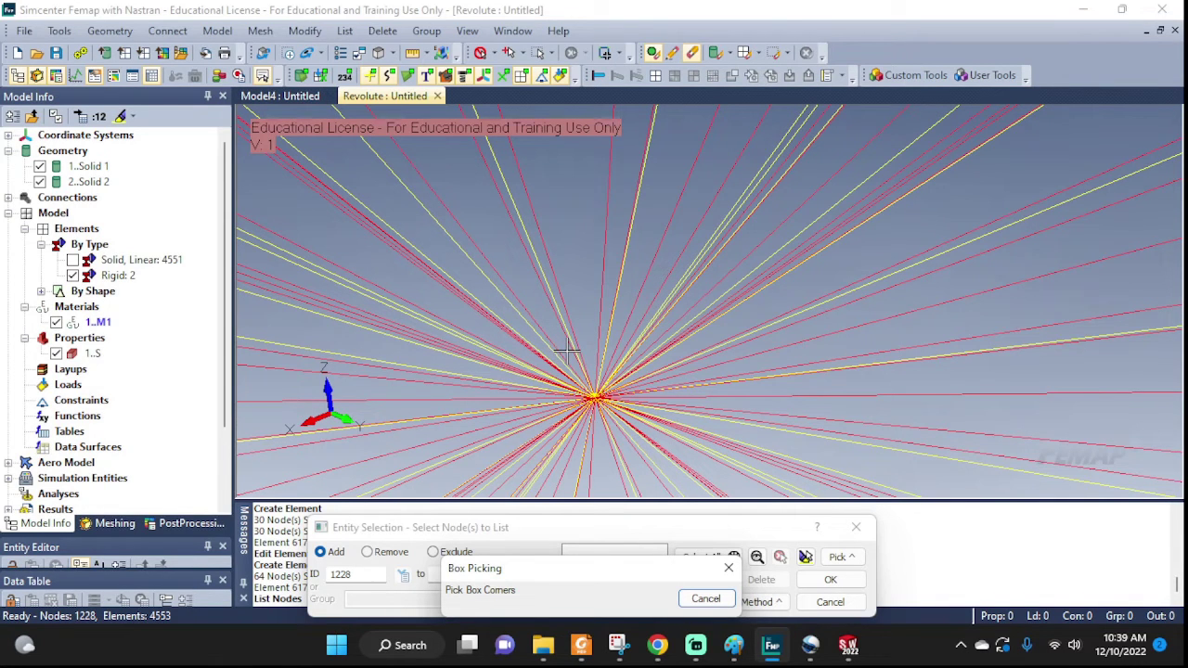
pyautogui.moveTo(566, 350); pyautogui.dragTo(630, 450)
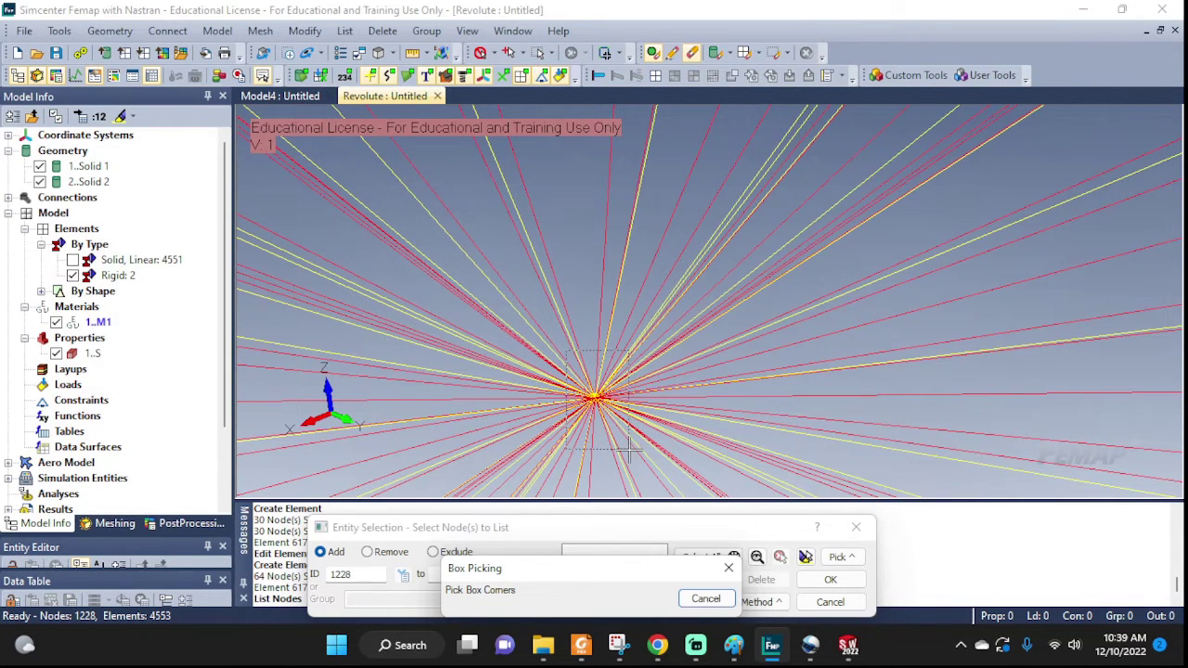
pyautogui.click(830, 579)
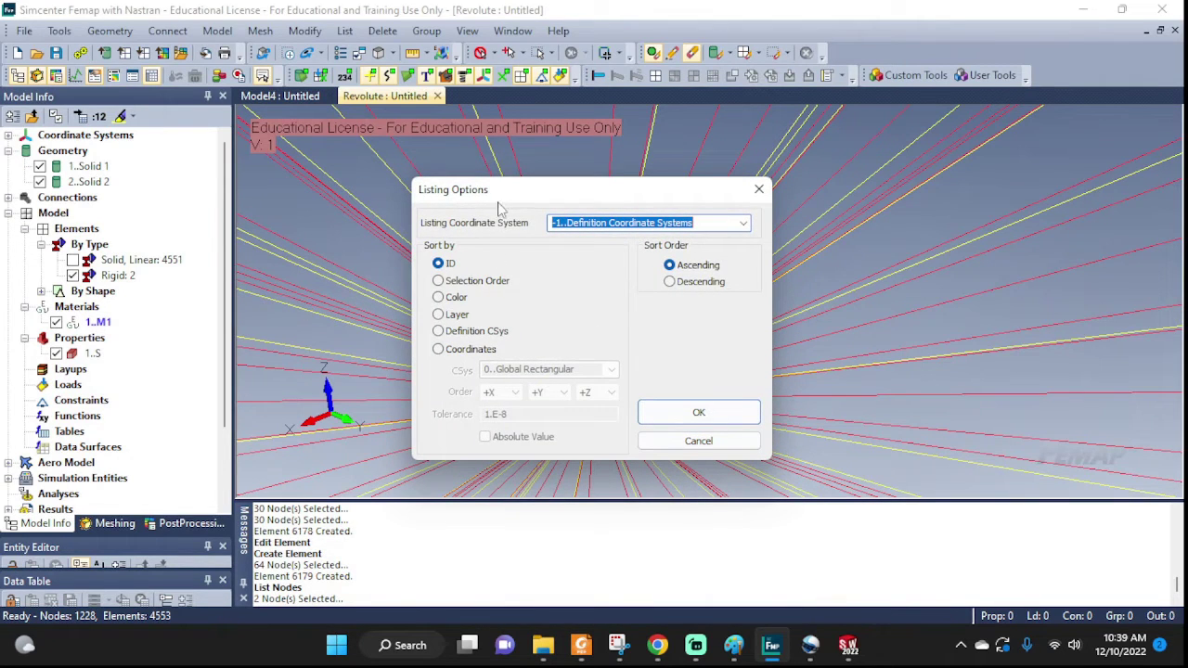
pyautogui.click(670, 408)
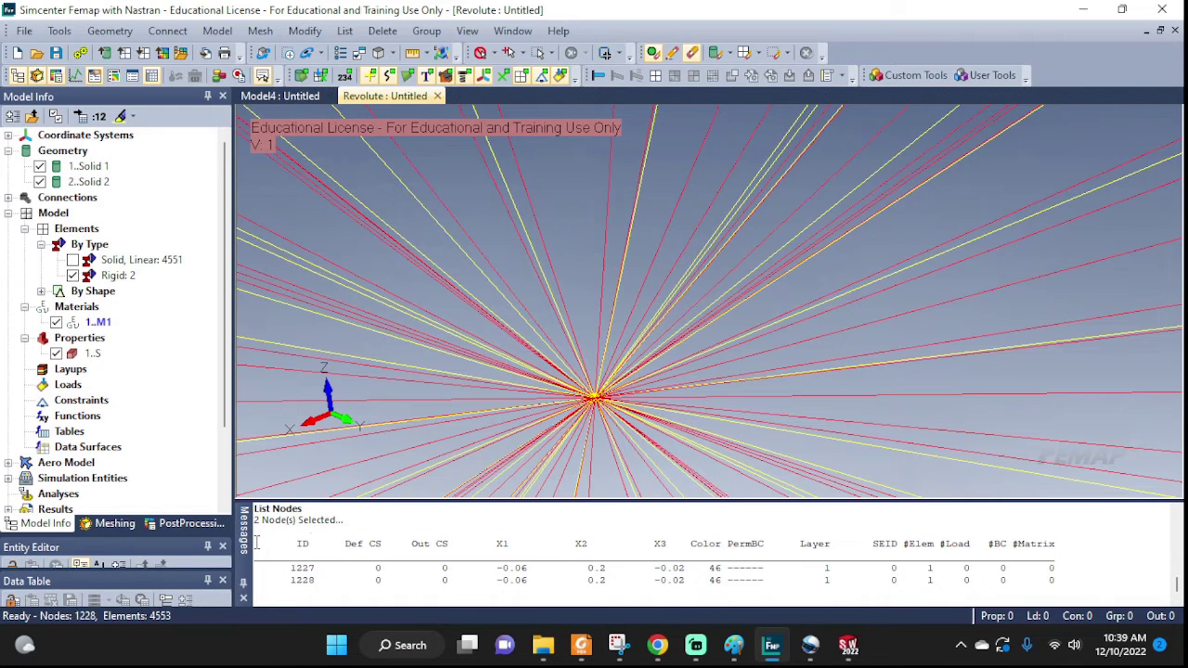
# Compare their X1/X2/X3 coordinates, confirming both sit at (-0.06, 0.2, -0.02)
pyautogui.scroll(2, 334, 565)
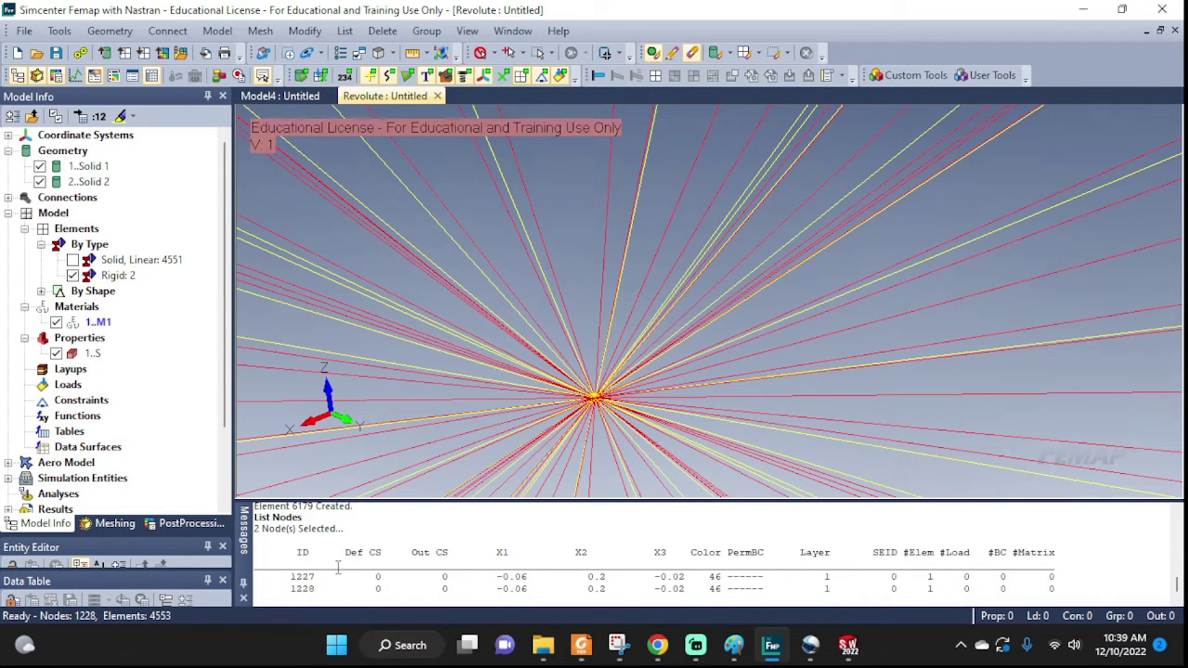
pyautogui.scroll(-1, 334, 565)
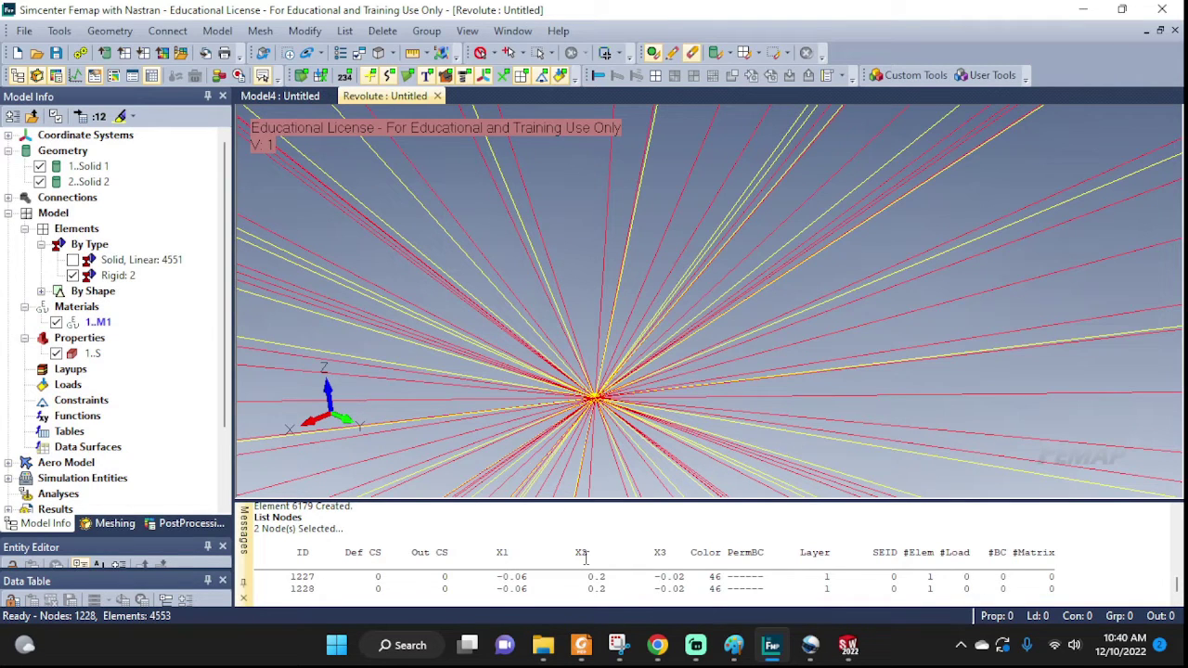
pyautogui.moveTo(501, 576); pyautogui.dragTo(693, 586)
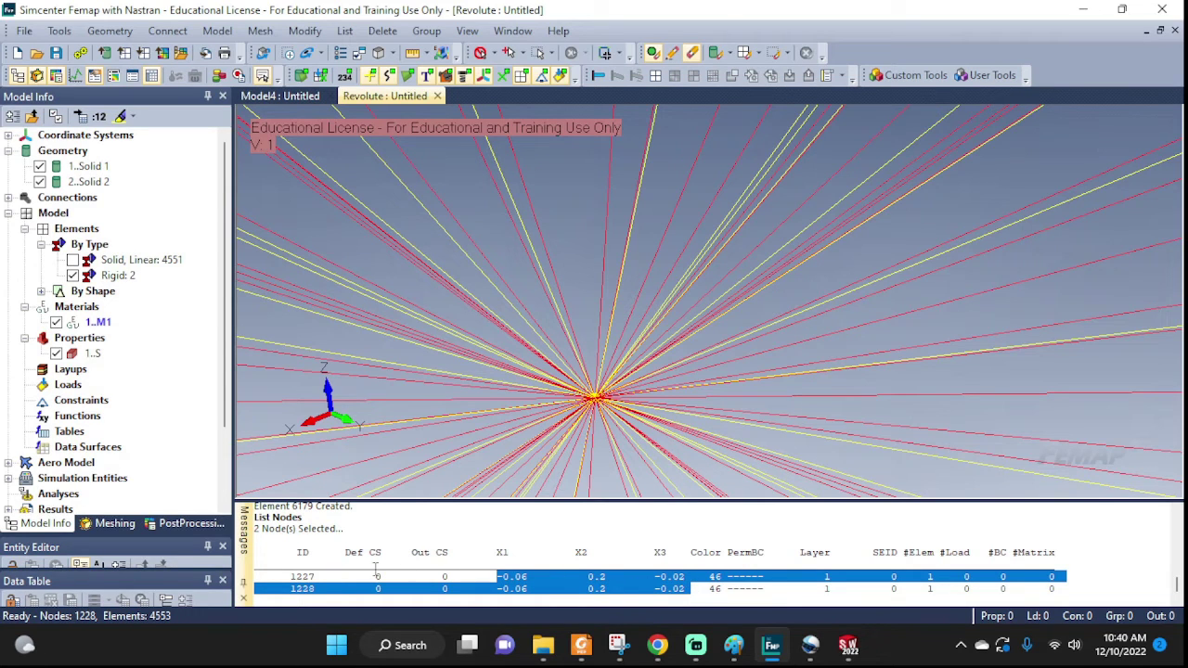
pyautogui.click(510, 589)
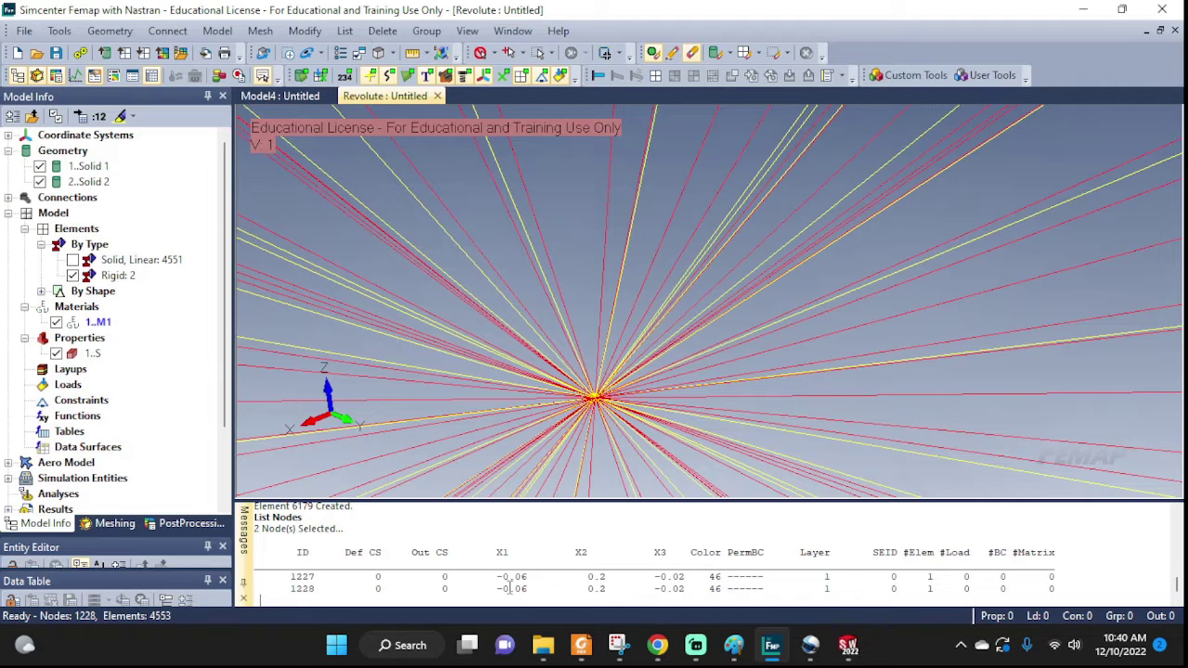
pyautogui.moveTo(288, 577); pyautogui.dragTo(318, 585)
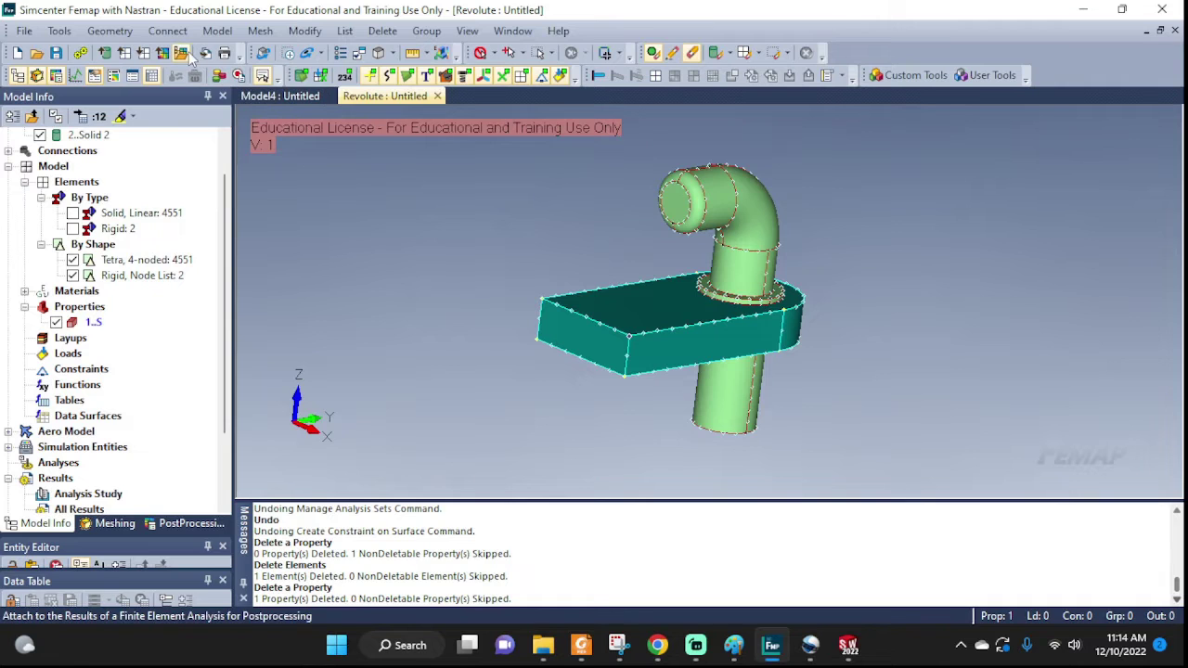
# Switch to wireframe, show the Rigid elements, and zoom onto the spider hub
pyautogui.moveTo(497, 146); pyautogui.dragTo(567, 176, button='middle')
pyautogui.click(409, 83)
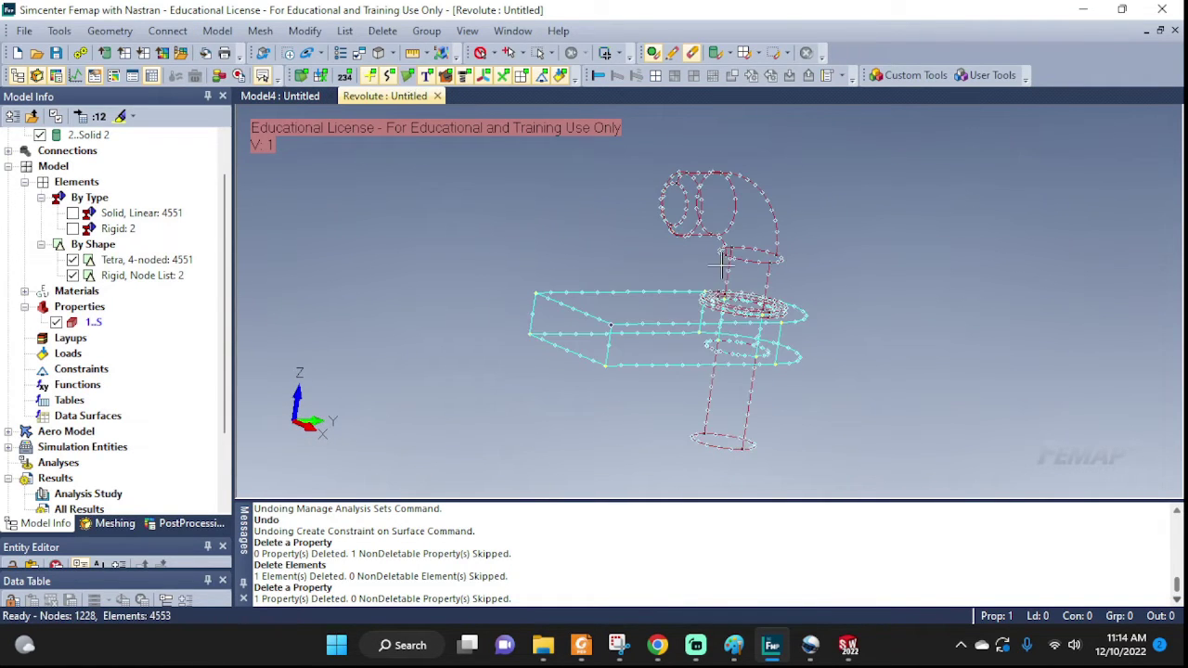
pyautogui.moveTo(409, 83); pyautogui.dragTo(274, 308, button='middle')
pyautogui.click(73, 228)
pyautogui.moveTo(393, 329); pyautogui.dragTo(704, 317, button='middle')
pyautogui.scroll(1, 385, 552)
pyautogui.scroll(-10, 385, 552)
pyautogui.scroll(1, 385, 552)
pyautogui.scroll(-2, 378, 554)
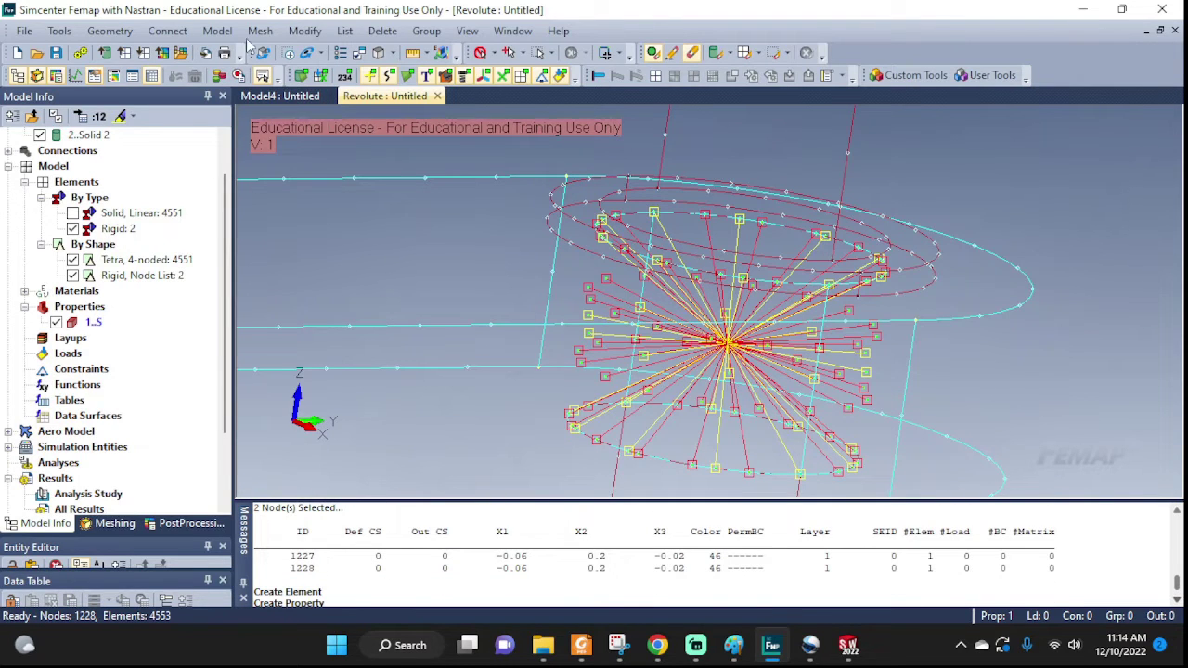
# Start a new property titled SPRING with the Spring/Damper (CBUSH) element type
pyautogui.click(219, 31)
pyautogui.click(251, 130)
pyautogui.click(509, 176)
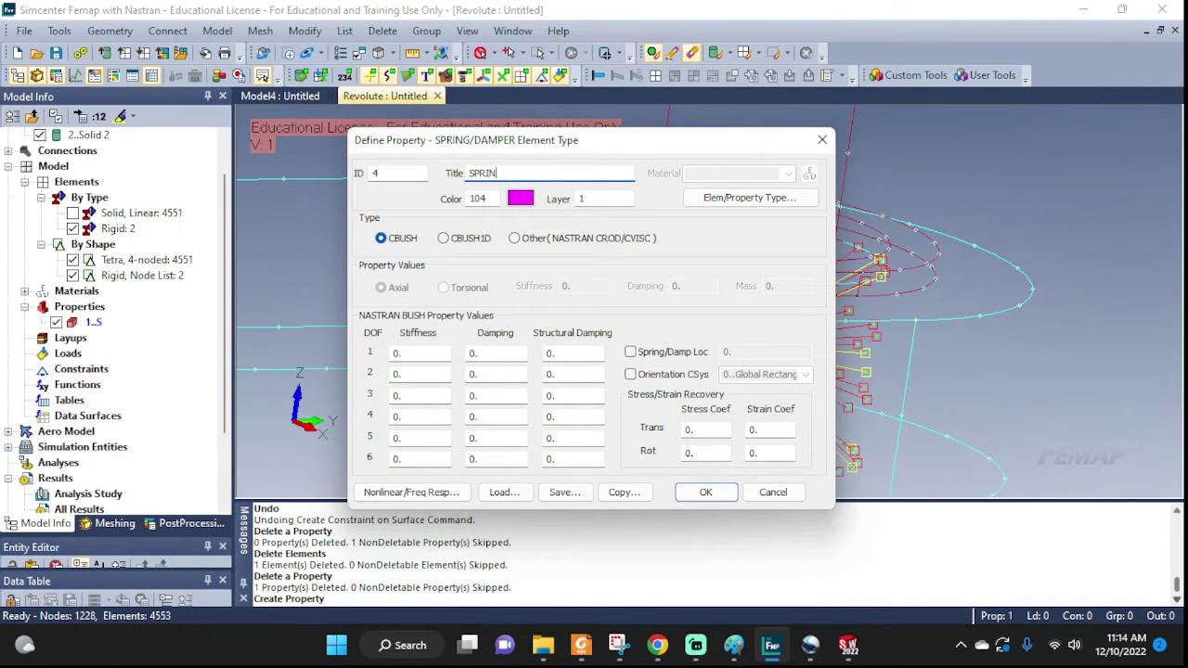
pyautogui.click(767, 198)
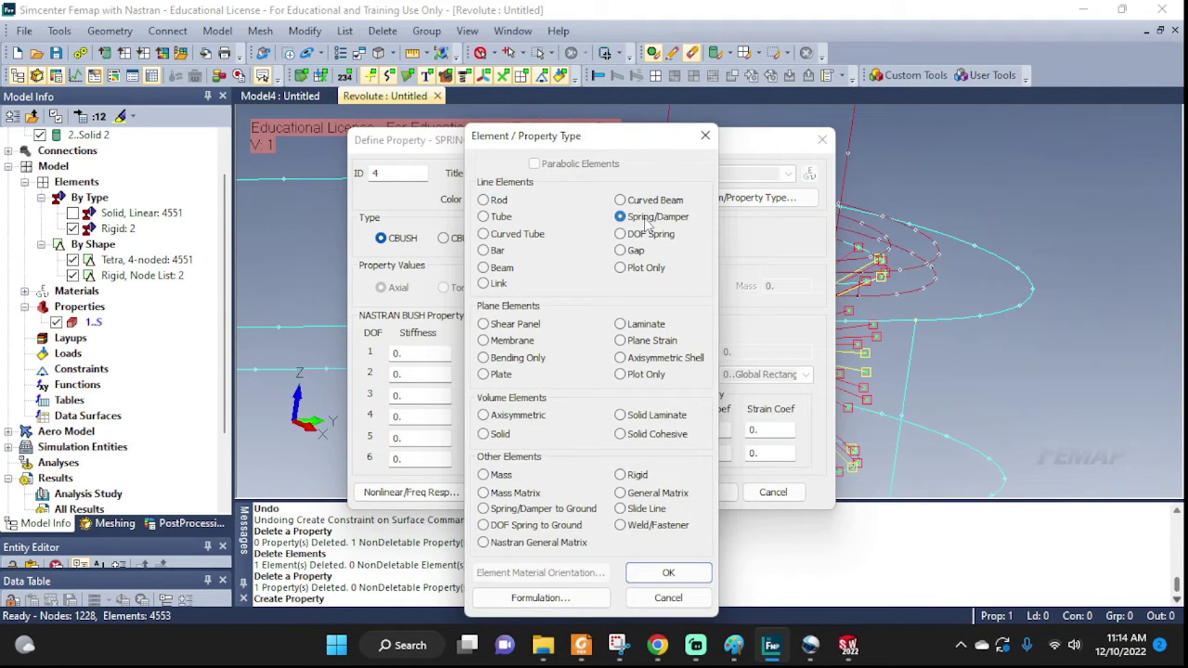
pyautogui.click(669, 573)
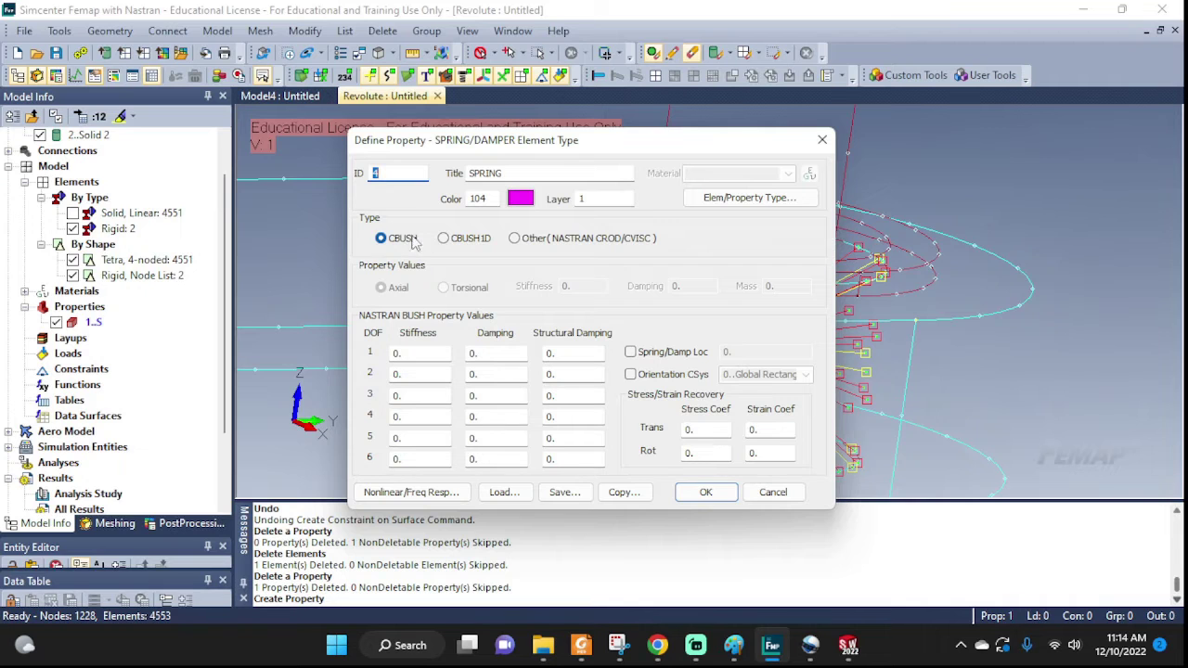
pyautogui.moveTo(535, 144); pyautogui.dragTo(810, 104)
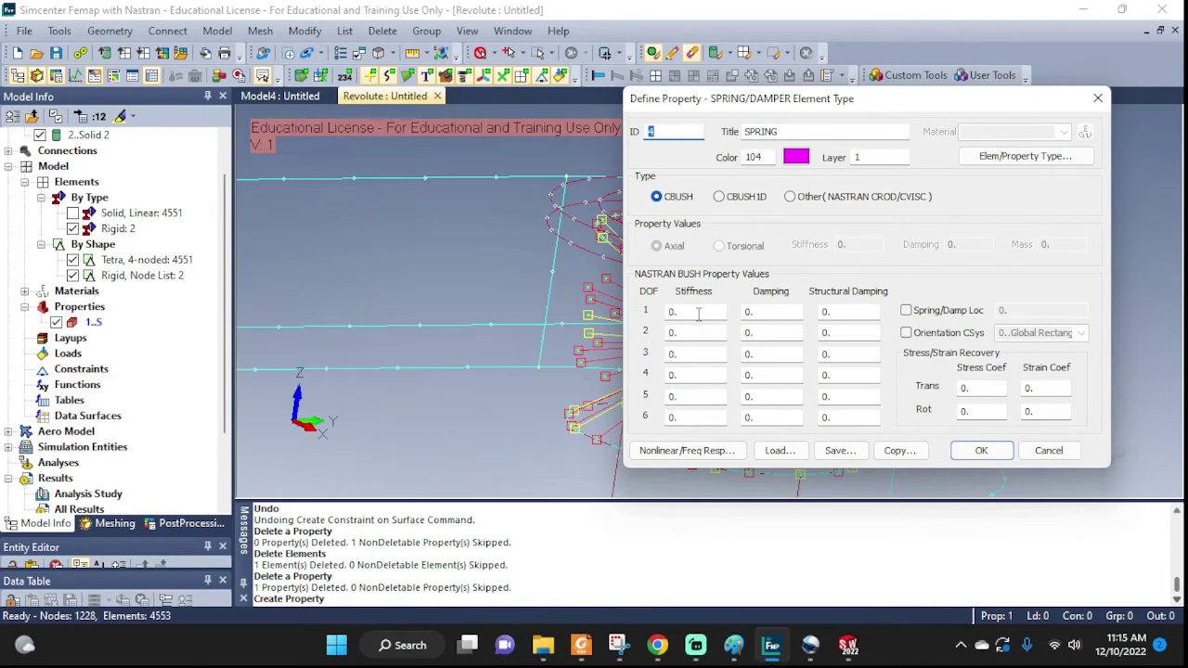
# Enter stiffness 1e6 for DOFs 1–5, leave DOF 6 at zero, and create property 4
pyautogui.moveTo(698, 314); pyautogui.dragTo(667, 313)
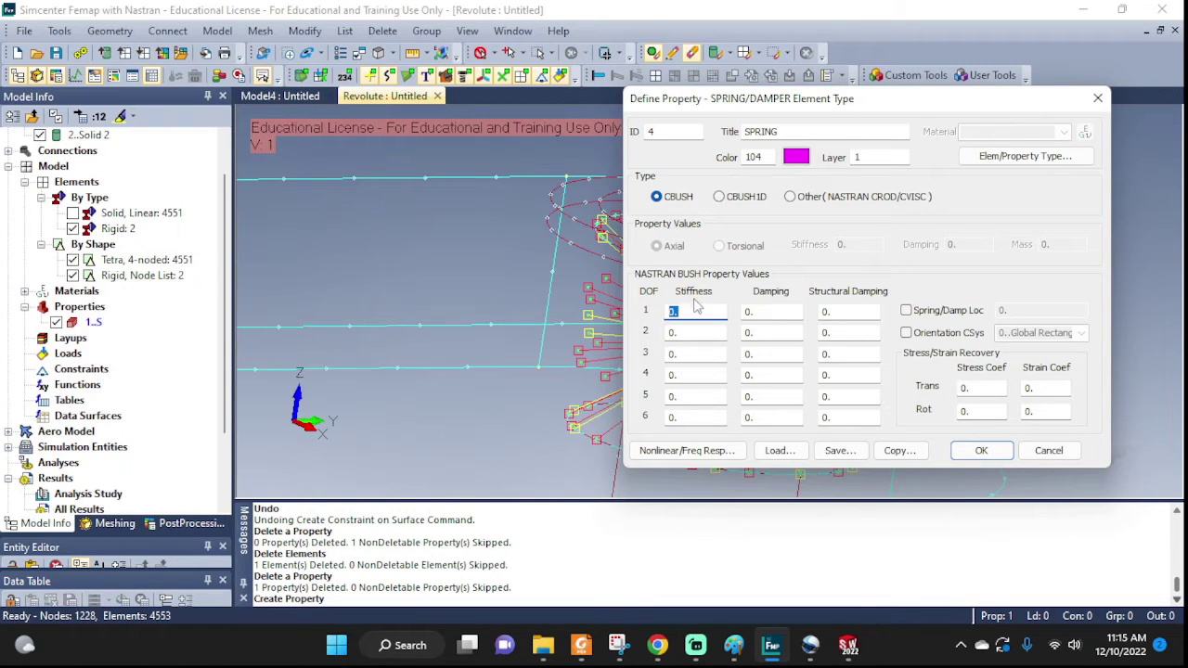
pyautogui.write('1e6')
pyautogui.moveTo(693, 312); pyautogui.dragTo(647, 319)
pyautogui.hotkey('ctrl', 'c')
pyautogui.doubleClick(684, 336)
pyautogui.hotkey('ctrl', 'v')
pyautogui.doubleClick(676, 357)
pyautogui.hotkey('ctrl', 'v')
pyautogui.moveTo(673, 374); pyautogui.dragTo(648, 396)
pyautogui.hotkey('ctrl', 'v')
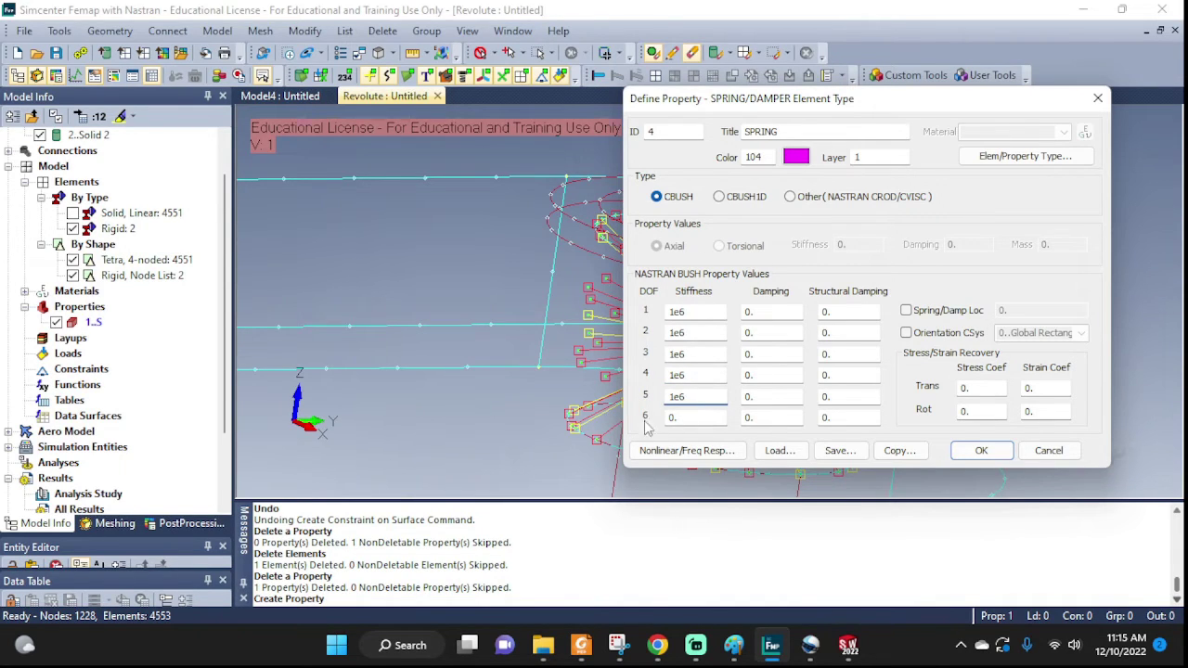
pyautogui.click(686, 419)
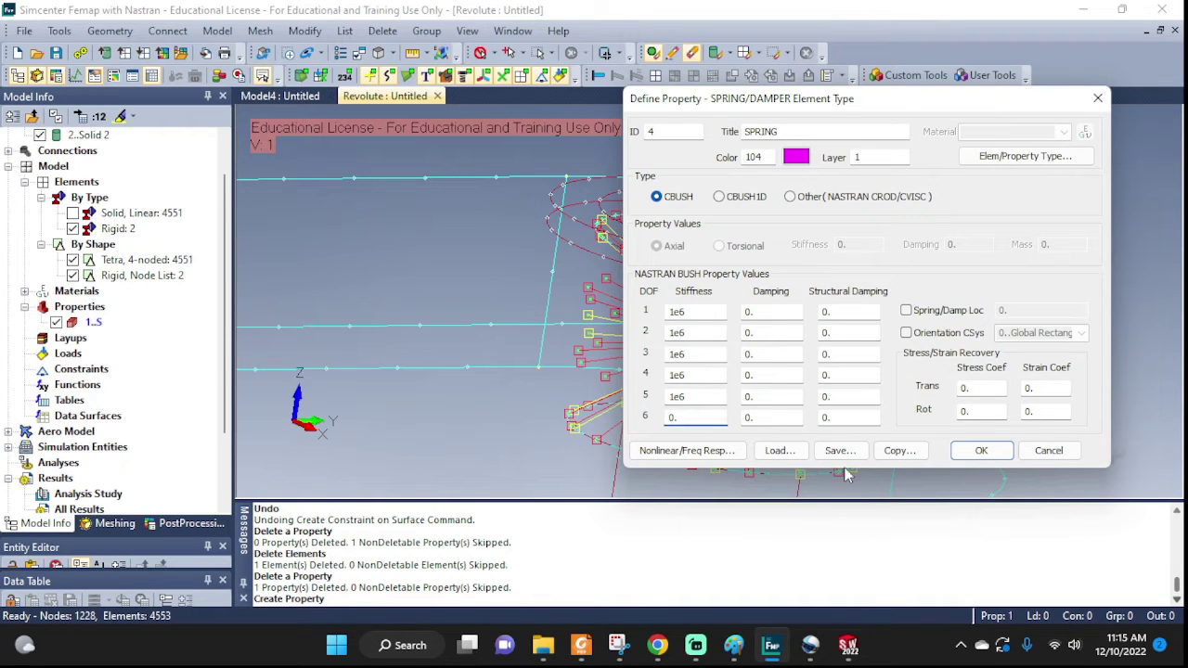
pyautogui.click(979, 455)
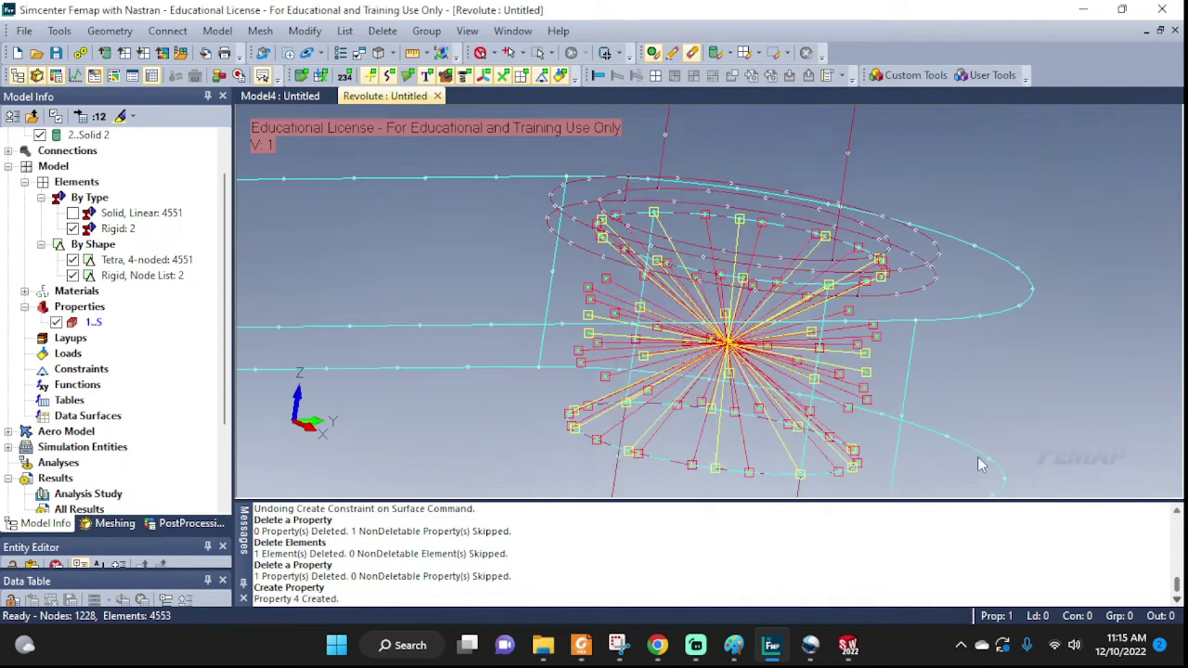
pyautogui.click(775, 491)
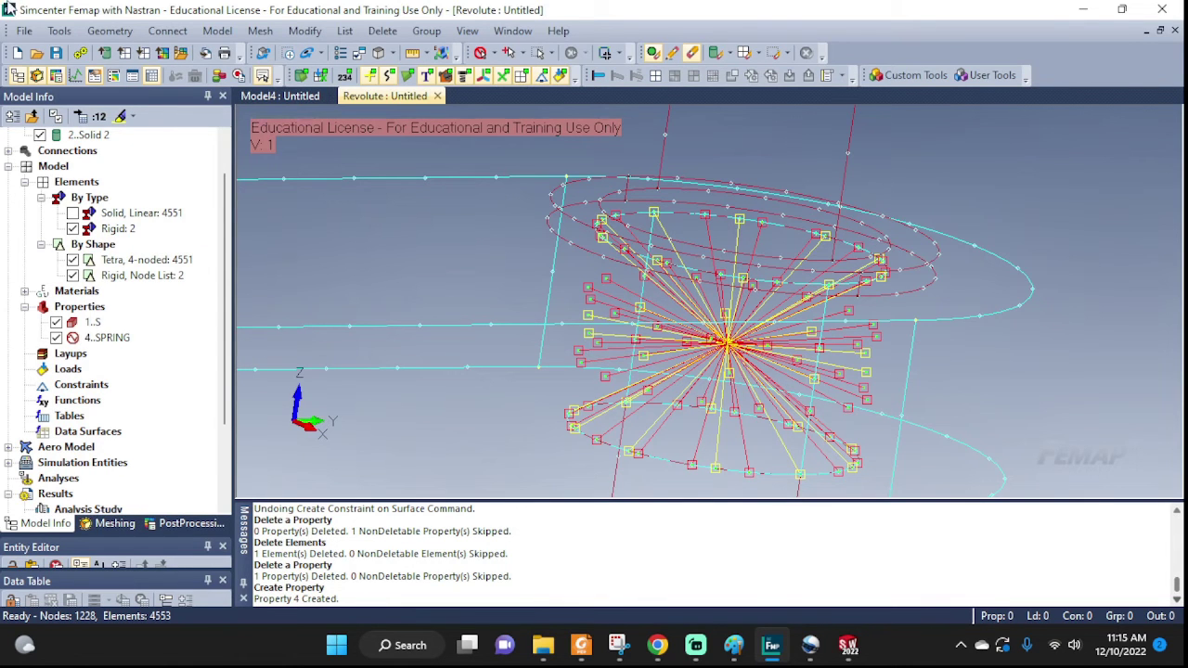
pyautogui.click(216, 31)
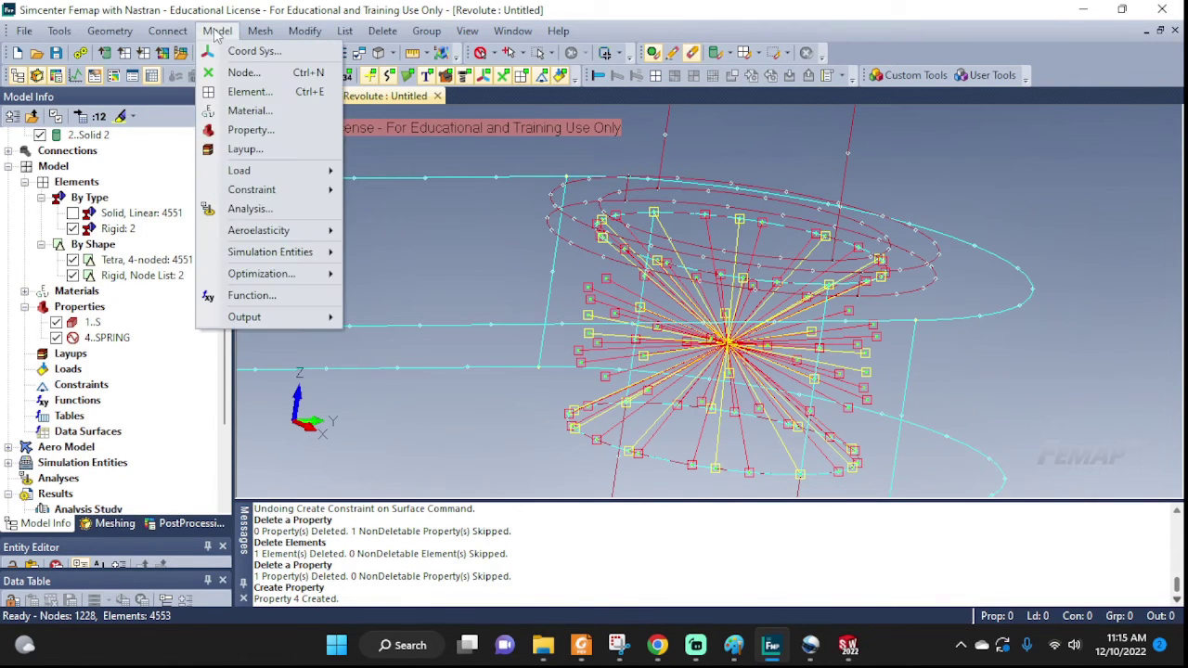
# Start a new element and set its colour to magenta (109)
pyautogui.click(243, 93)
pyautogui.click(475, 483)
pyautogui.click(539, 278)
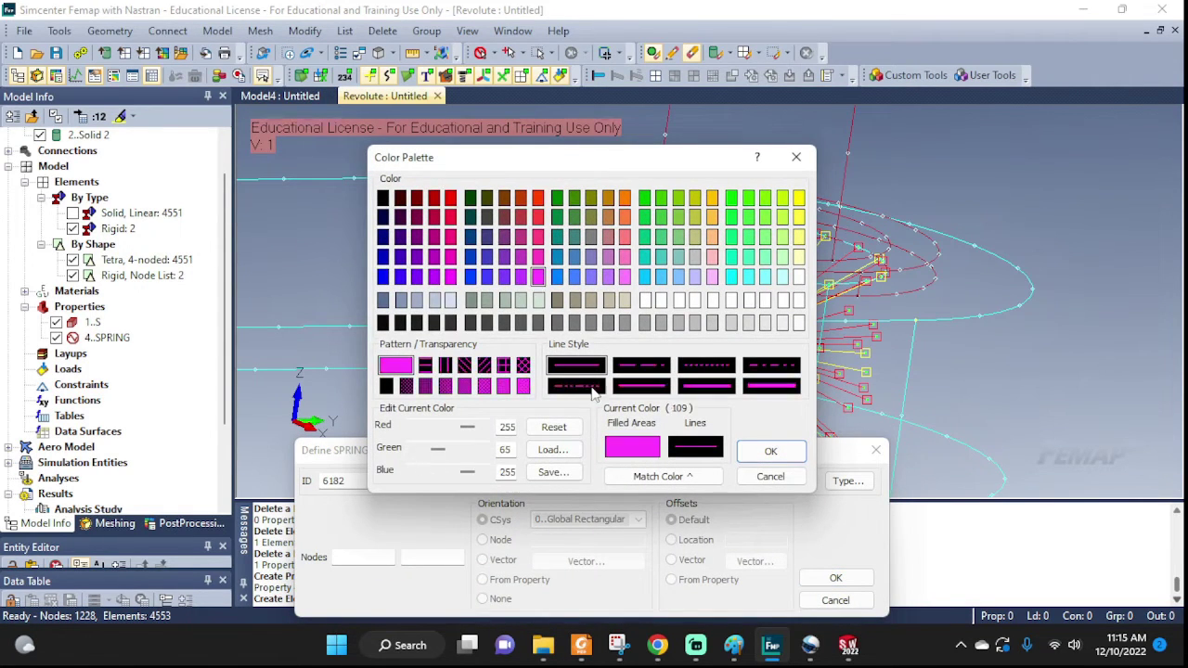
pyautogui.click(771, 452)
# Join nodes 1227 and 1228 with property 4..SPRING to create spring element 6182
pyautogui.click(361, 556)
pyautogui.moveTo(454, 451); pyautogui.dragTo(566, 451)
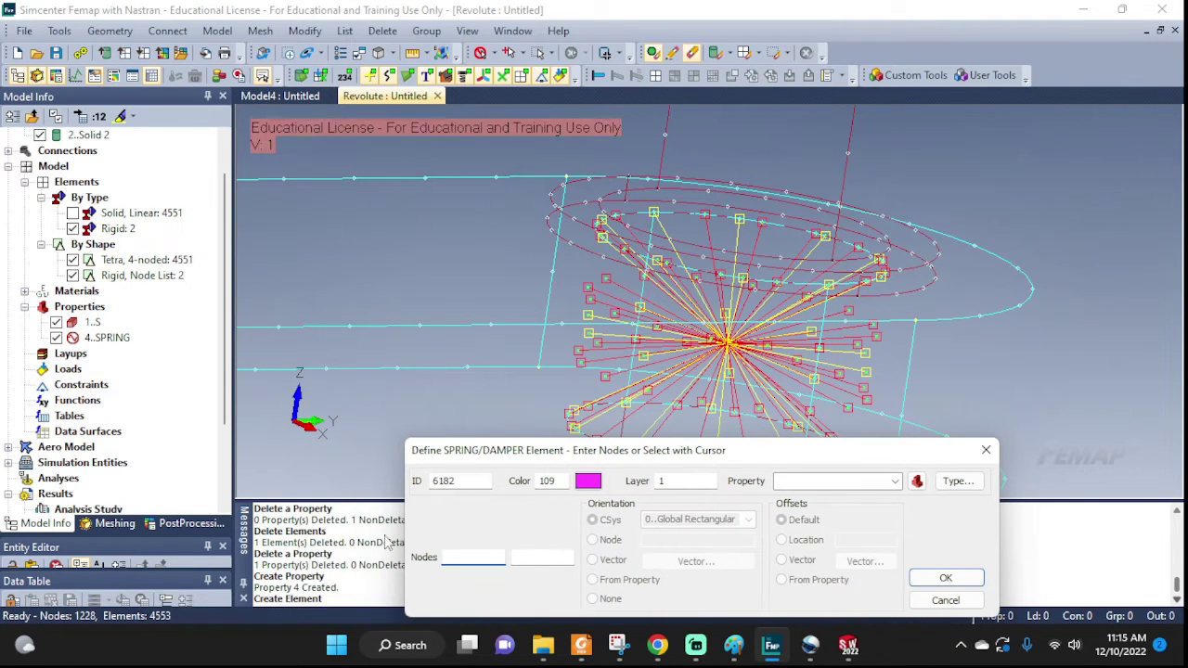
pyautogui.scroll(5, 367, 547)
pyautogui.scroll(-10, 366, 548)
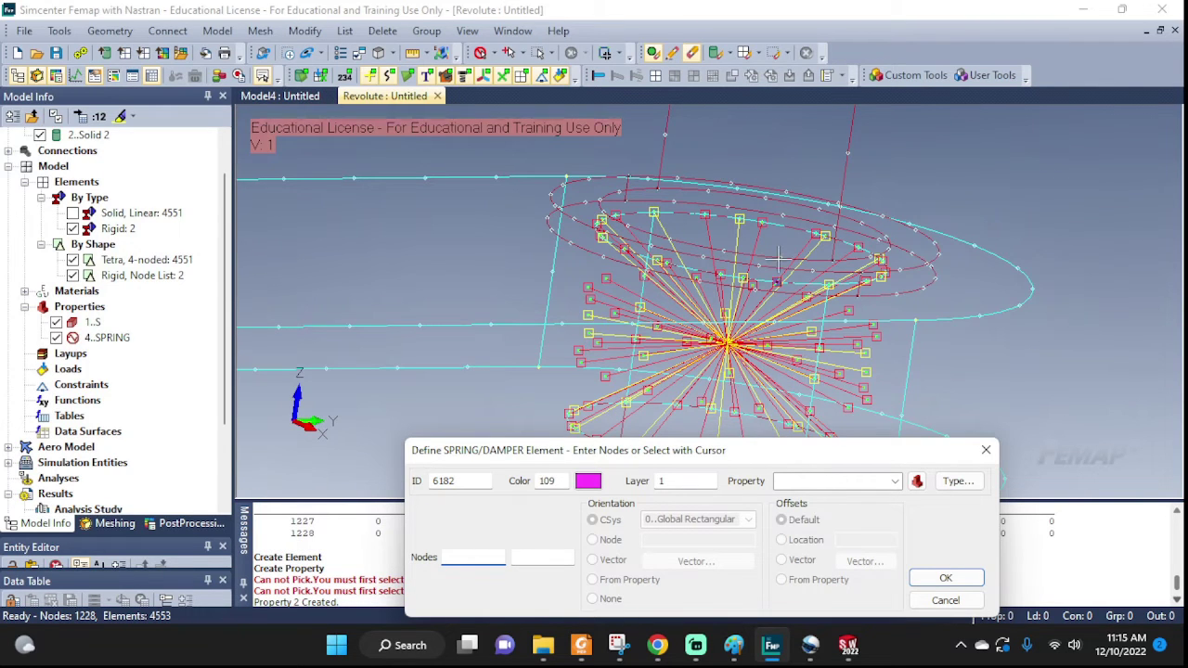
pyautogui.moveTo(692, 327); pyautogui.dragTo(714, 334, button='middle')
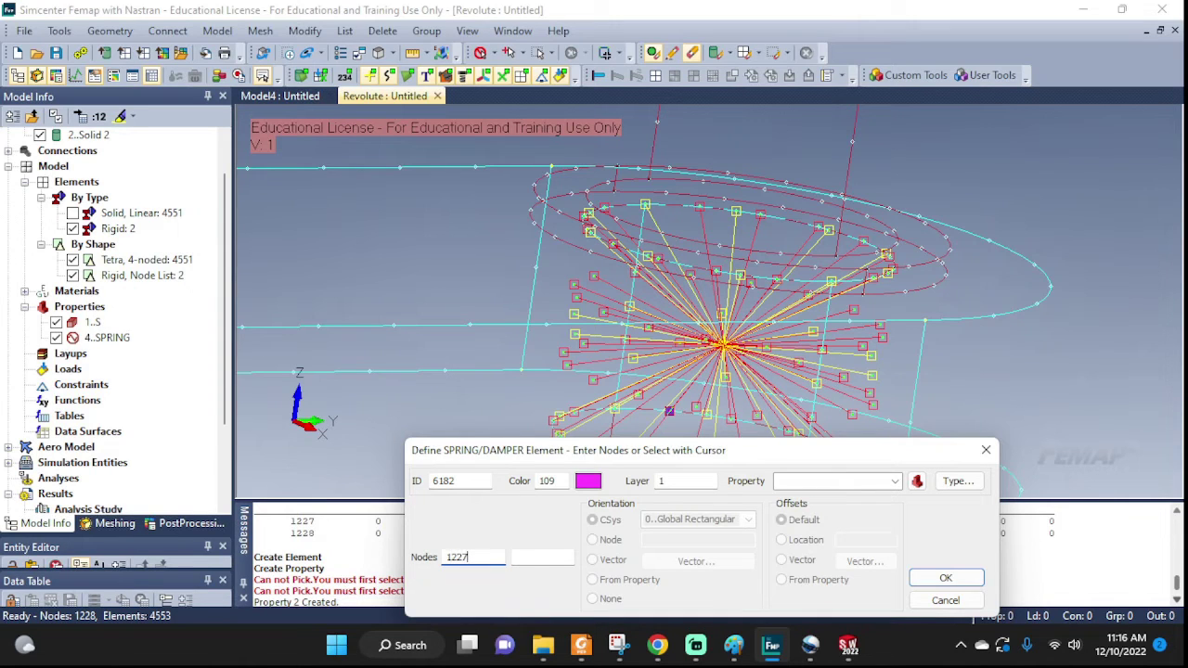
pyautogui.click(543, 557)
pyautogui.click(879, 482)
pyautogui.click(893, 482)
pyautogui.click(881, 497)
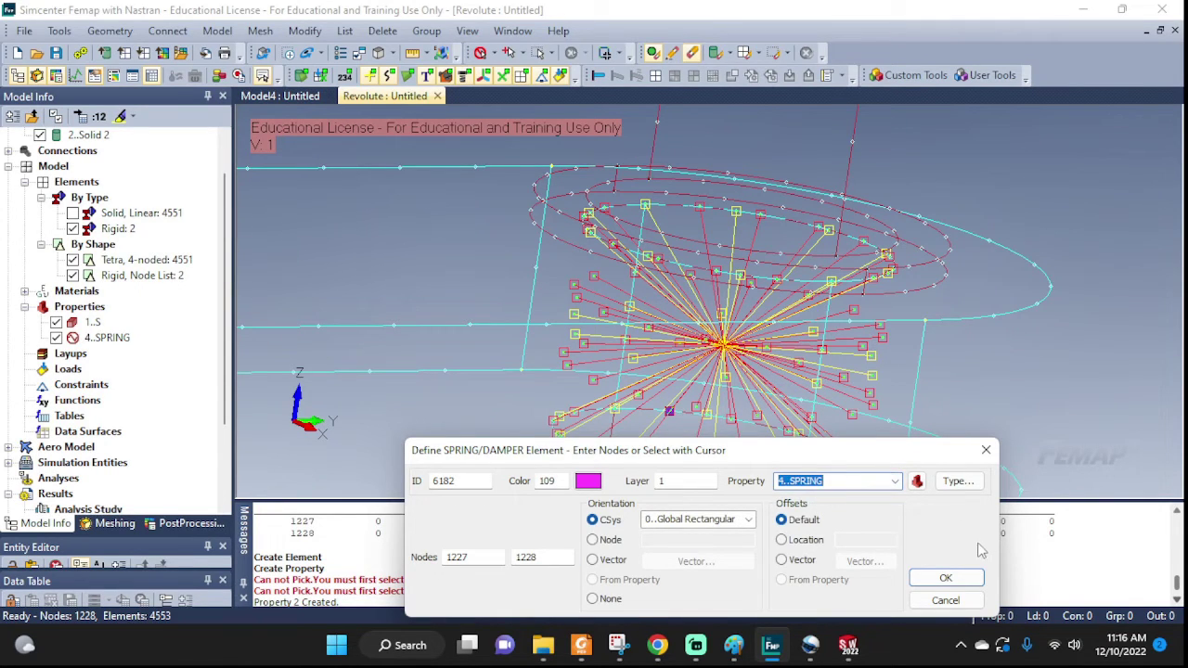
pyautogui.click(947, 578)
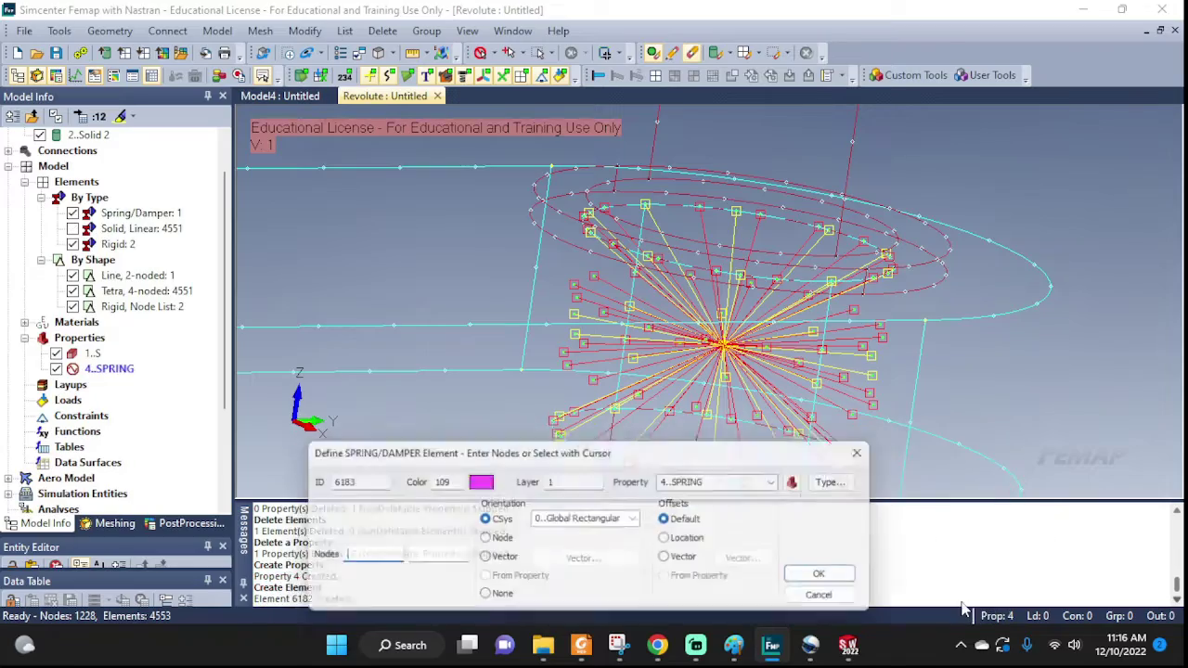
# Zoom into the hub and toggle rigid elements off and on to inspect the spring
pyautogui.click(836, 600)
pyautogui.scroll(10, 729, 374)
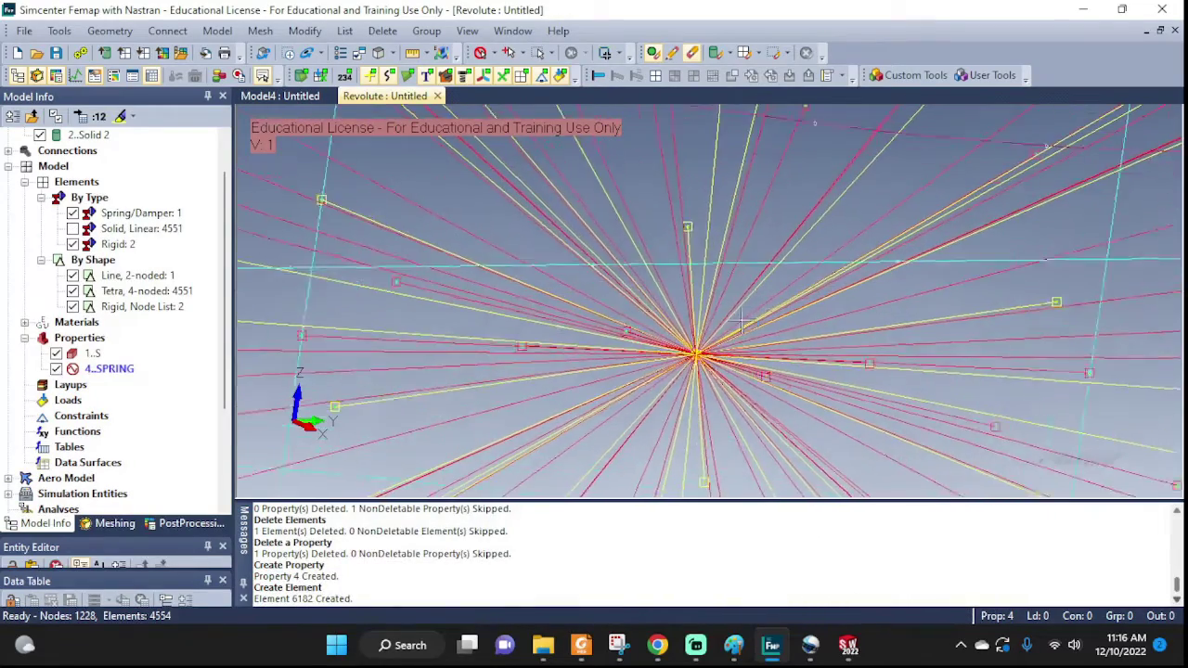
pyautogui.scroll(2, 724, 381)
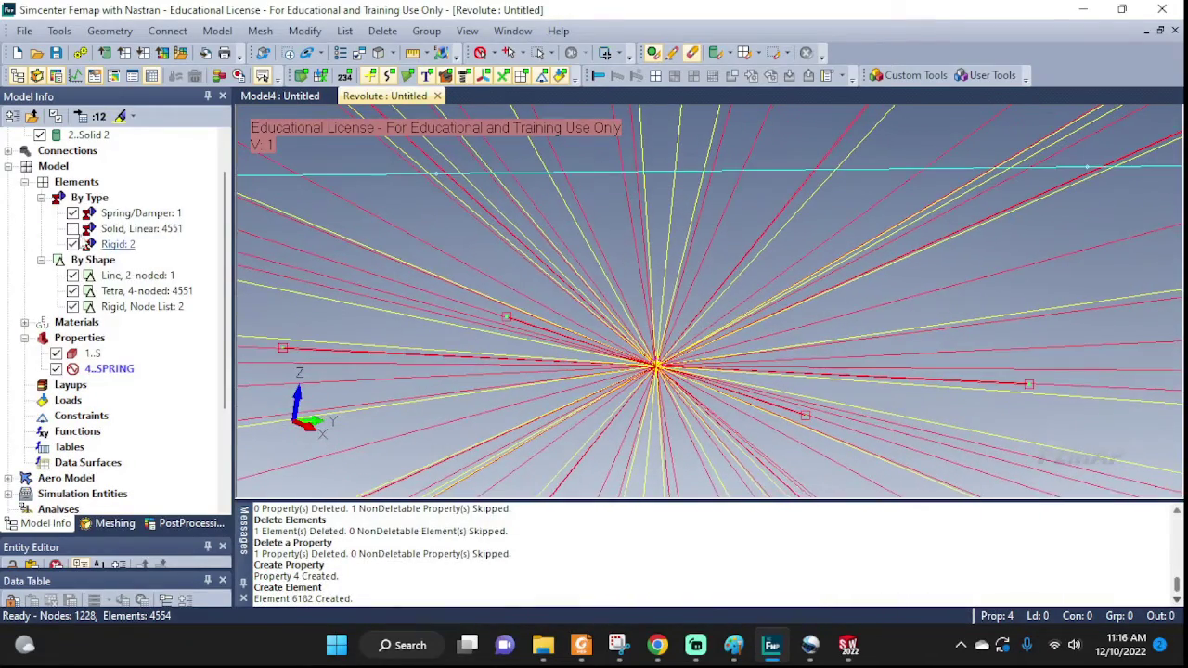
pyautogui.click(72, 244)
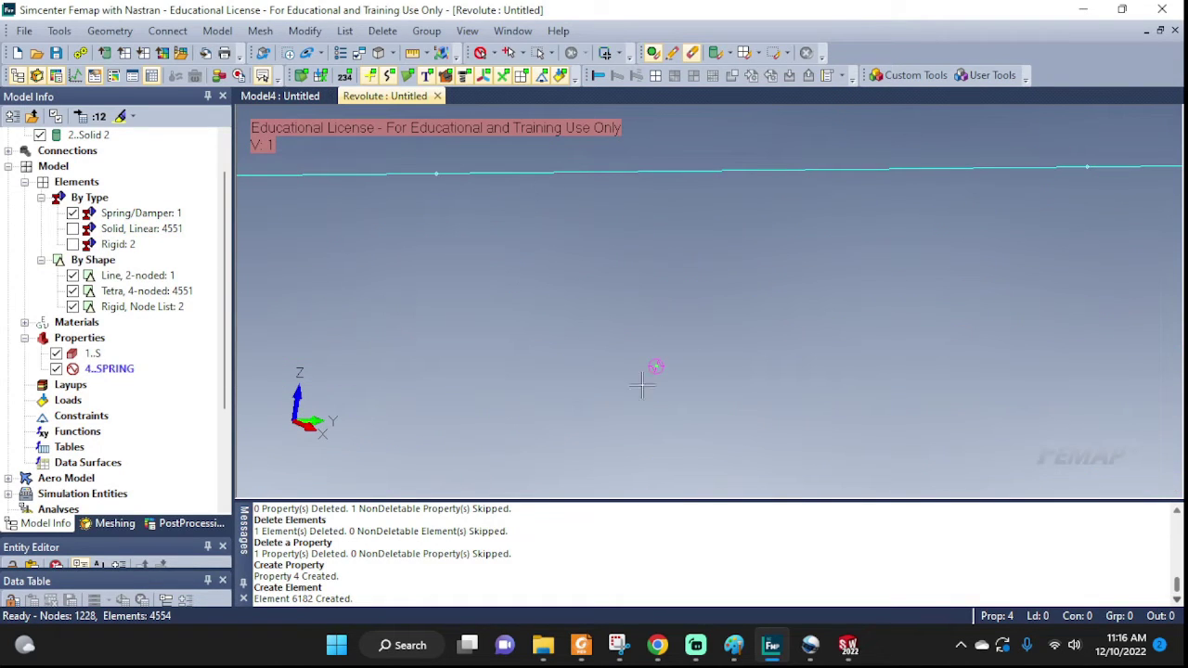
pyautogui.click(73, 244)
# Zoom out, restore surface shading, and orbit to an oblique view of the whole model
pyautogui.scroll(-6, 663, 365)
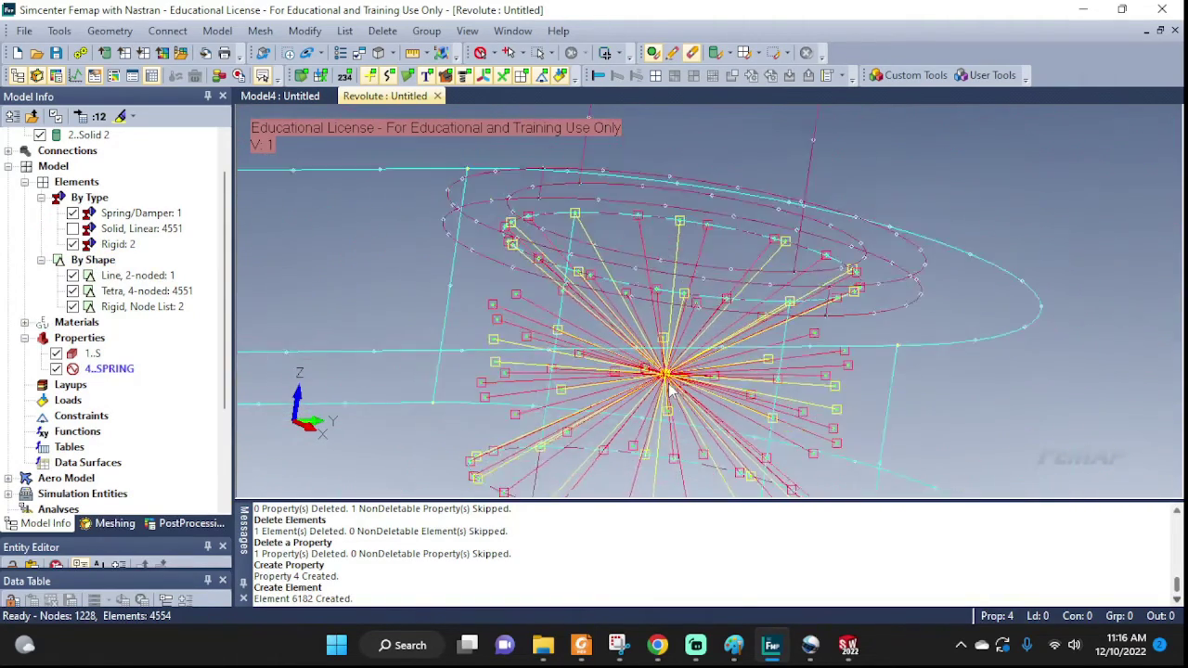
pyautogui.scroll(-3, 671, 390)
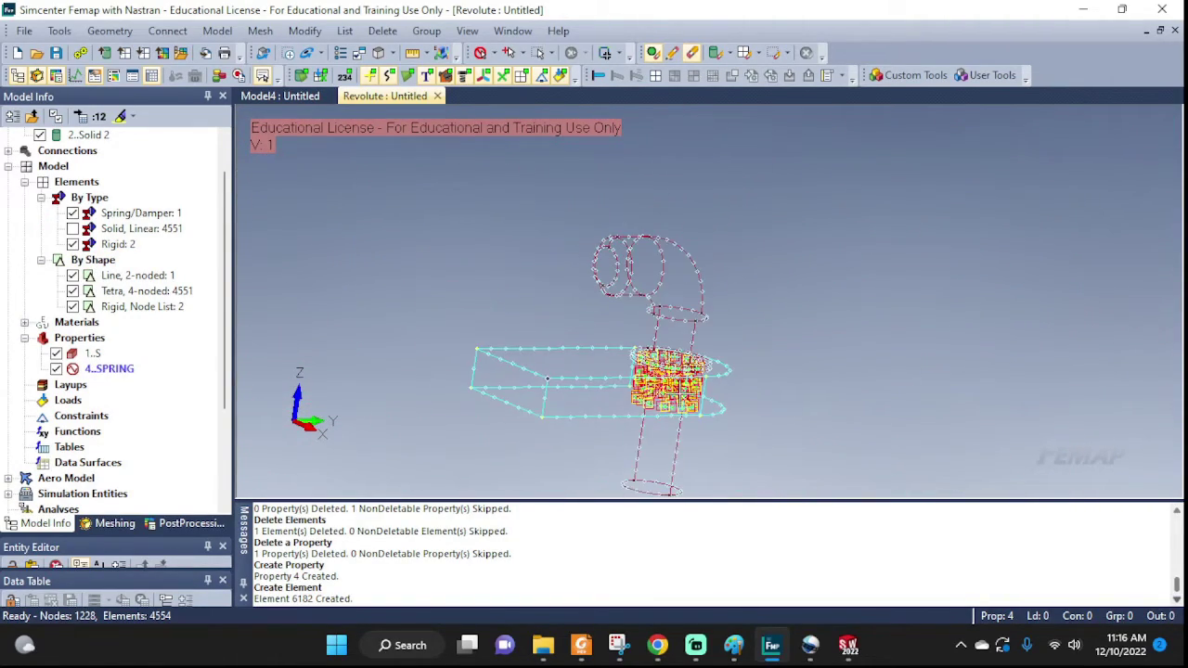
pyautogui.keyDown('ctrl'); pyautogui.moveTo(671, 389); pyautogui.dragTo(769, 346, button='middle'); pyautogui.keyUp('ctrl')
pyautogui.click(410, 75)
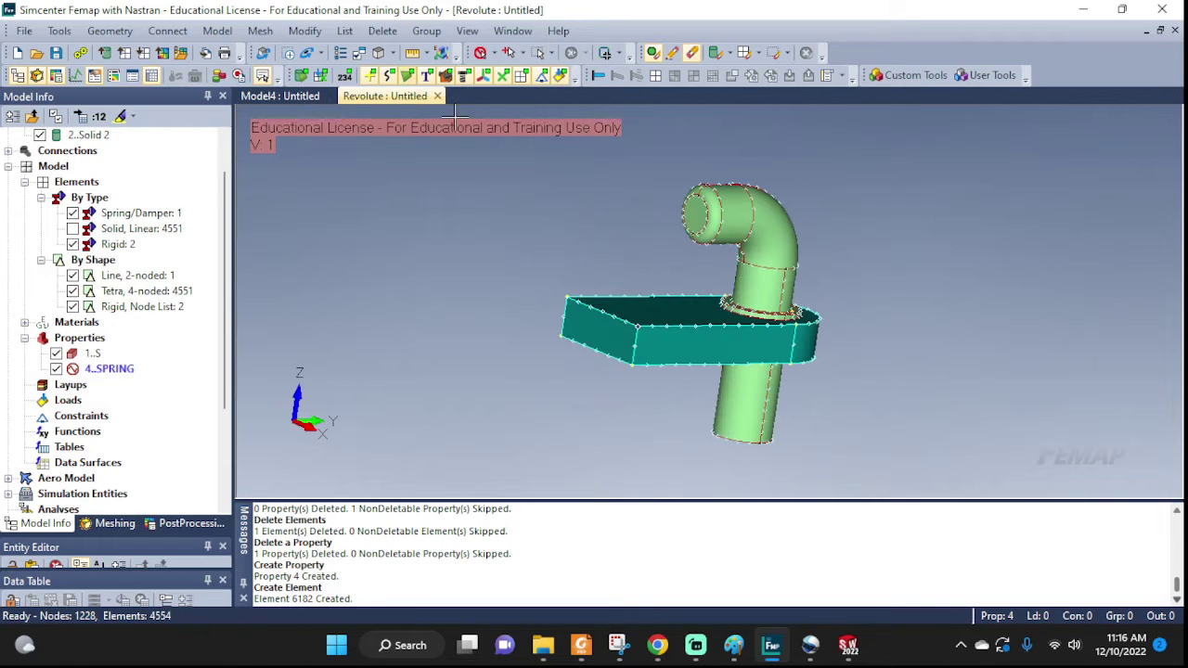
pyautogui.moveTo(731, 320); pyautogui.dragTo(719, 345, button='middle')
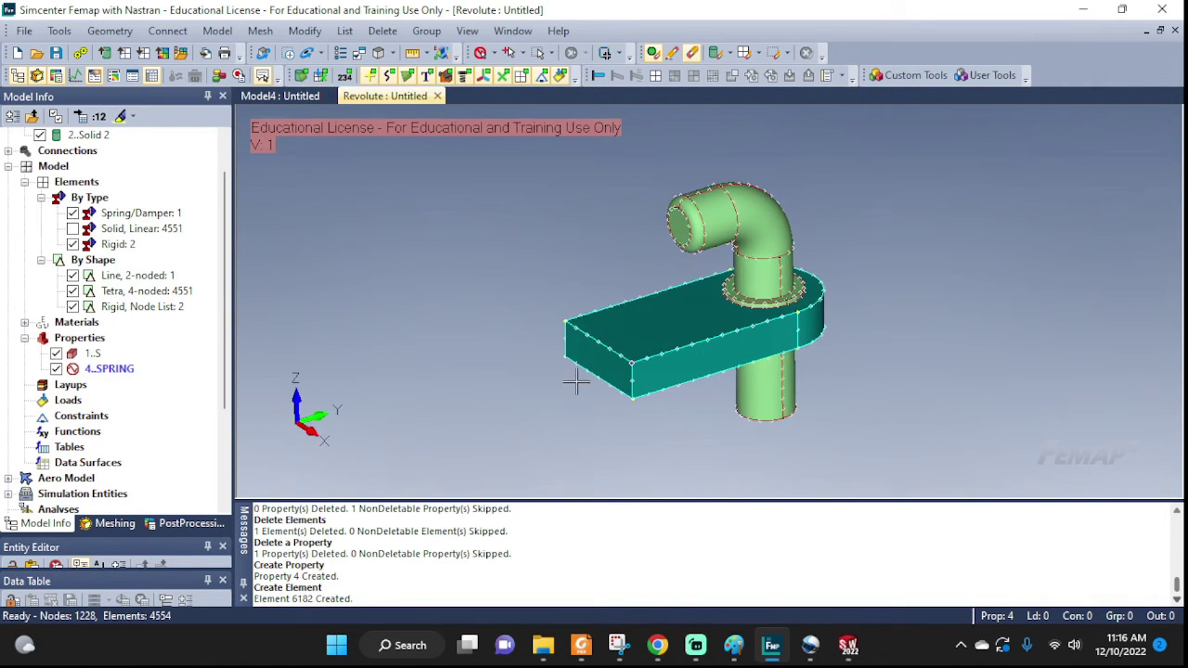
pyautogui.scroll(2, 670, 269)
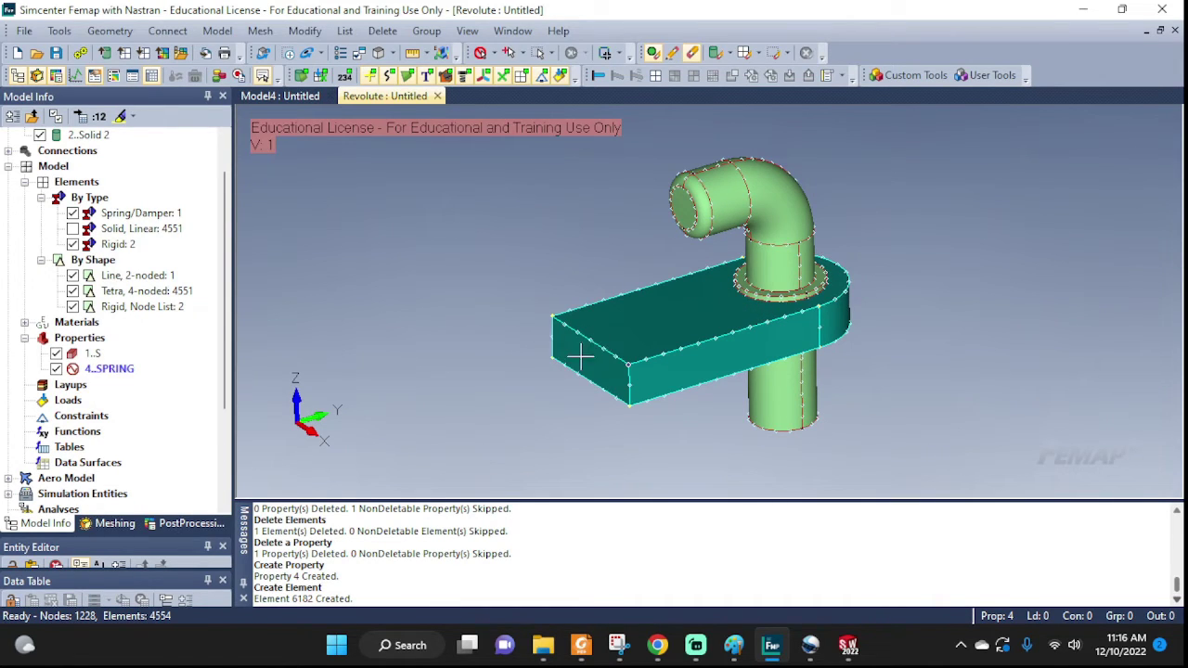
# Create constraint set BC and apply a Fixed constraint titled 'wall' to the block's end face
pyautogui.click(217, 30)
pyautogui.moveTo(264, 193)
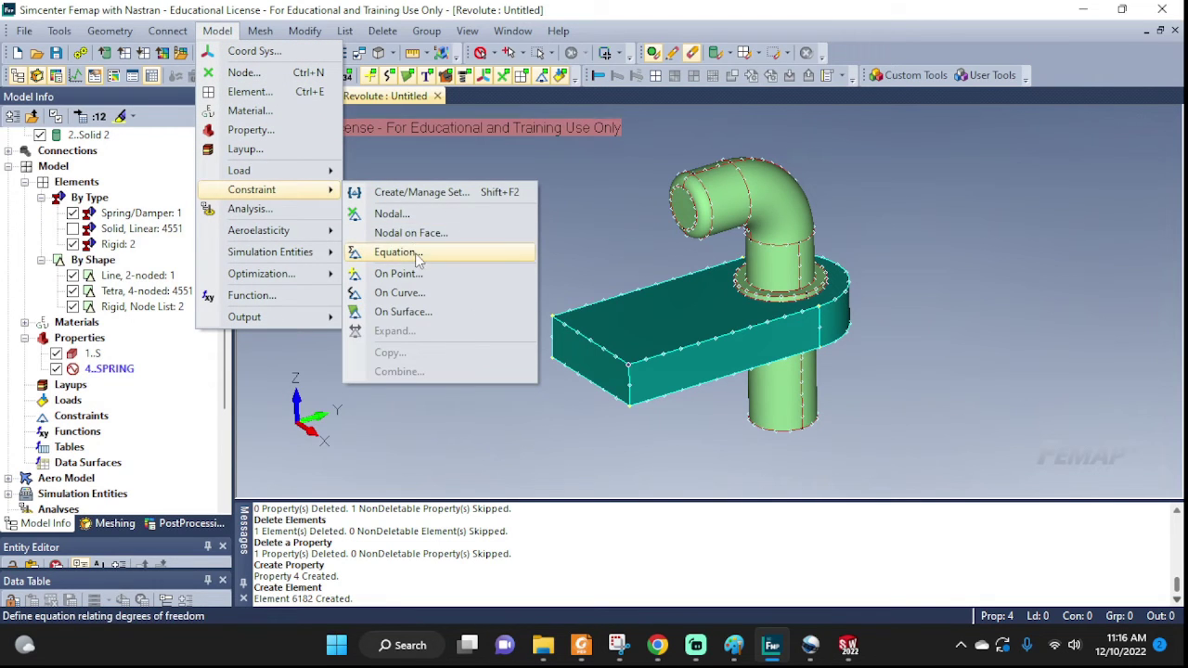
pyautogui.click(408, 311)
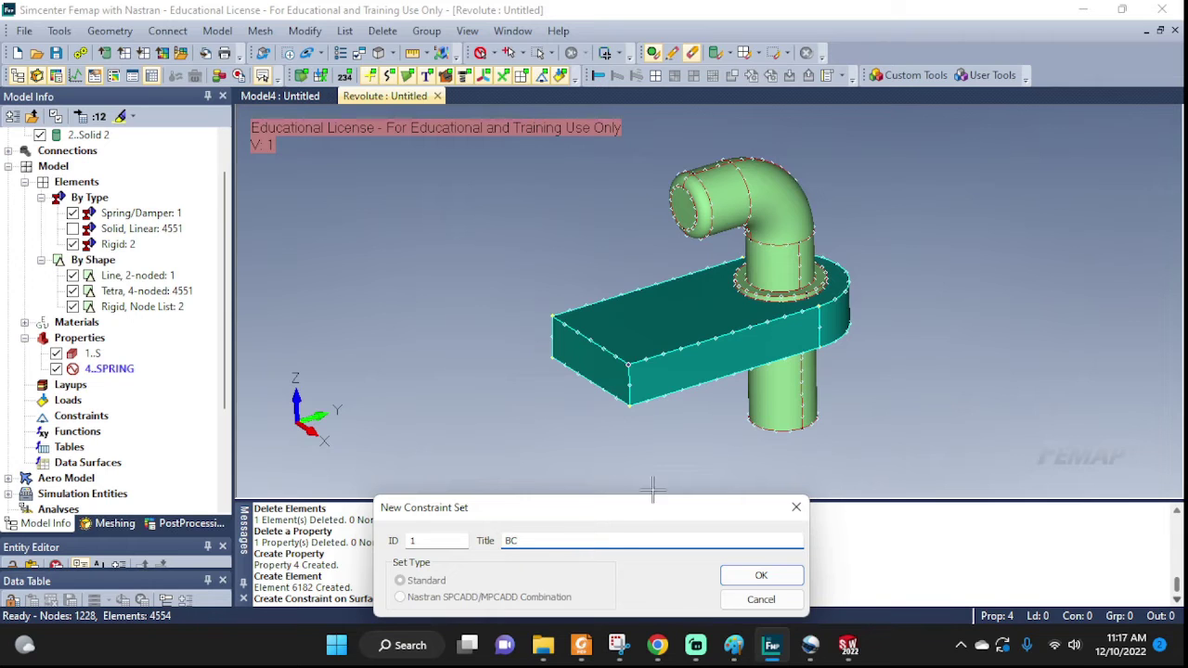
pyautogui.click(762, 576)
pyautogui.click(590, 362)
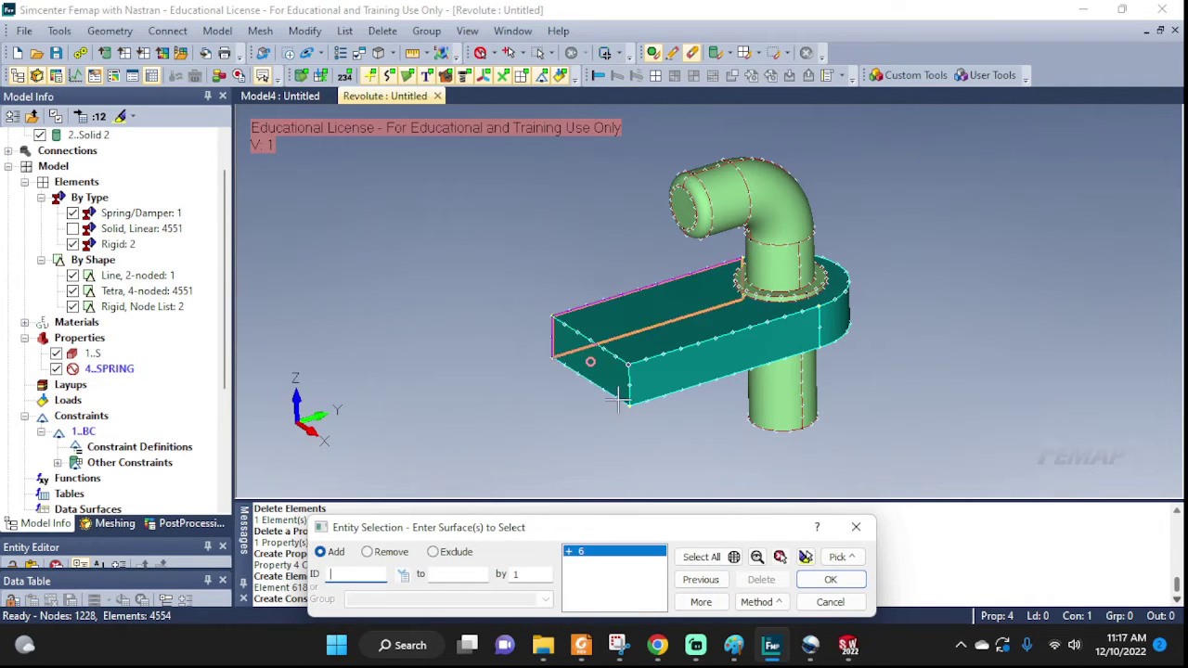
pyautogui.click(829, 580)
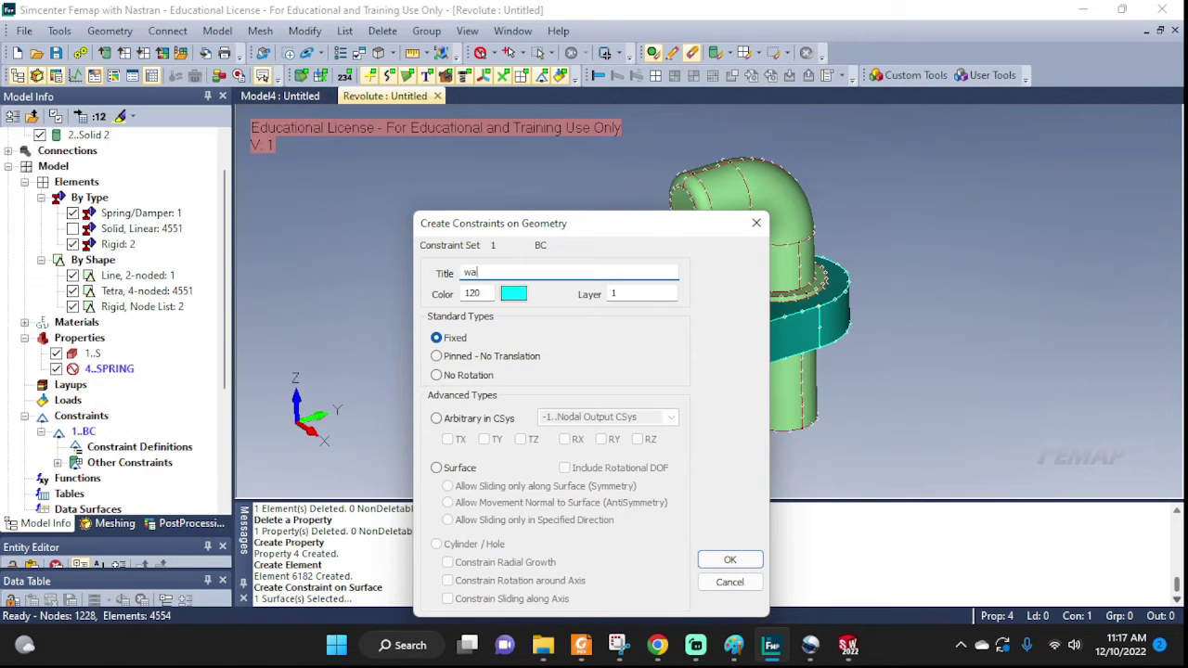
pyautogui.click(731, 560)
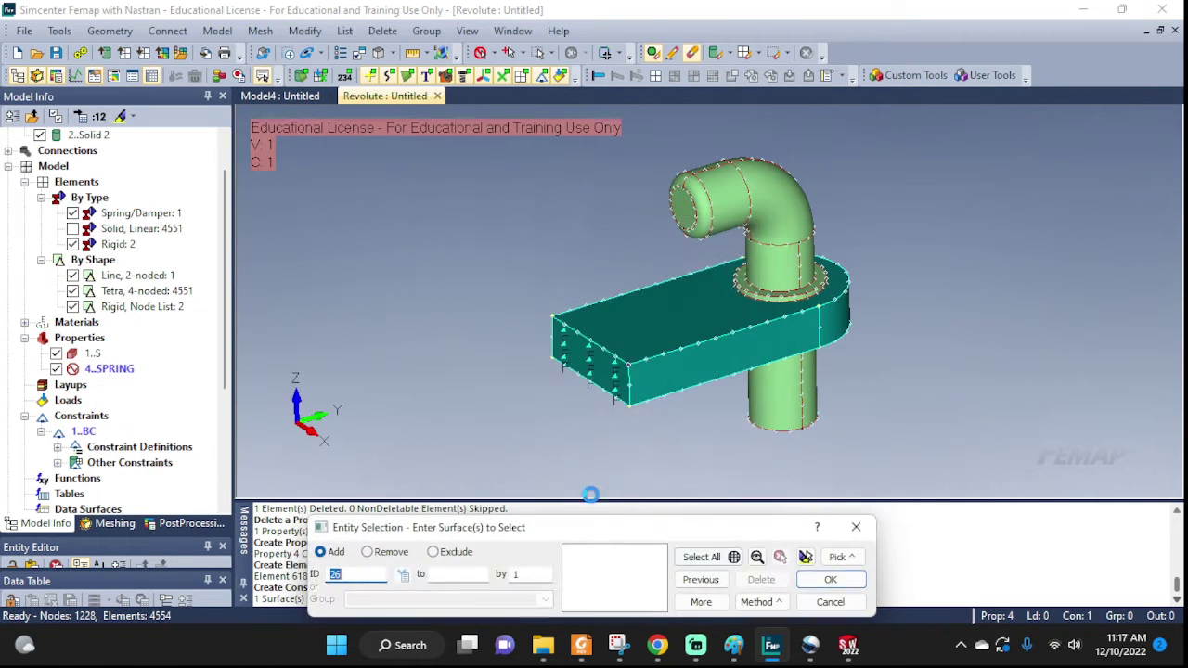
pyautogui.click(835, 602)
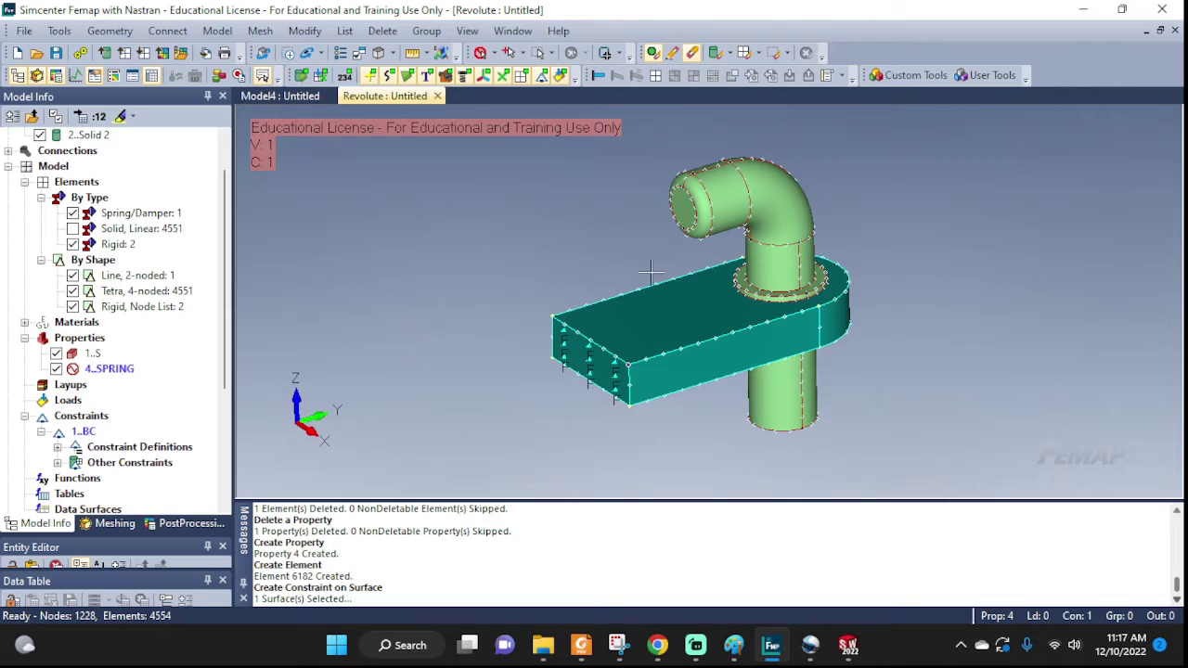
# Create a new Normal Modes/Eigenvalue analysis set and run it in Simcenter Nastran
pyautogui.click(231, 32)
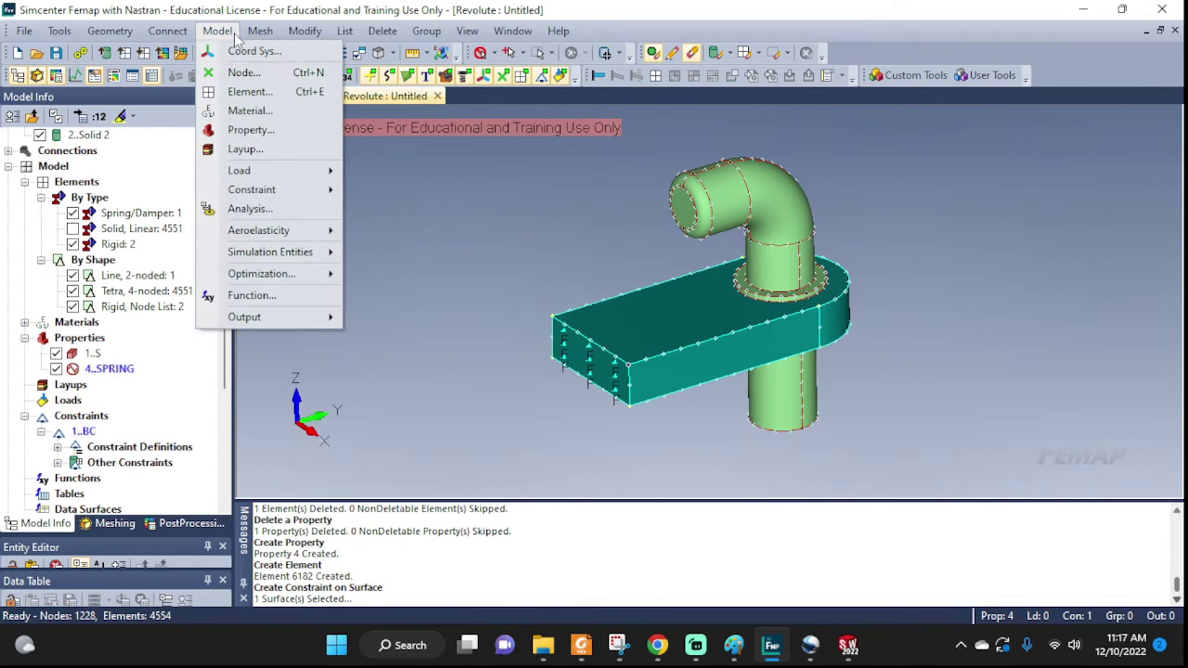
pyautogui.click(248, 208)
pyautogui.click(734, 466)
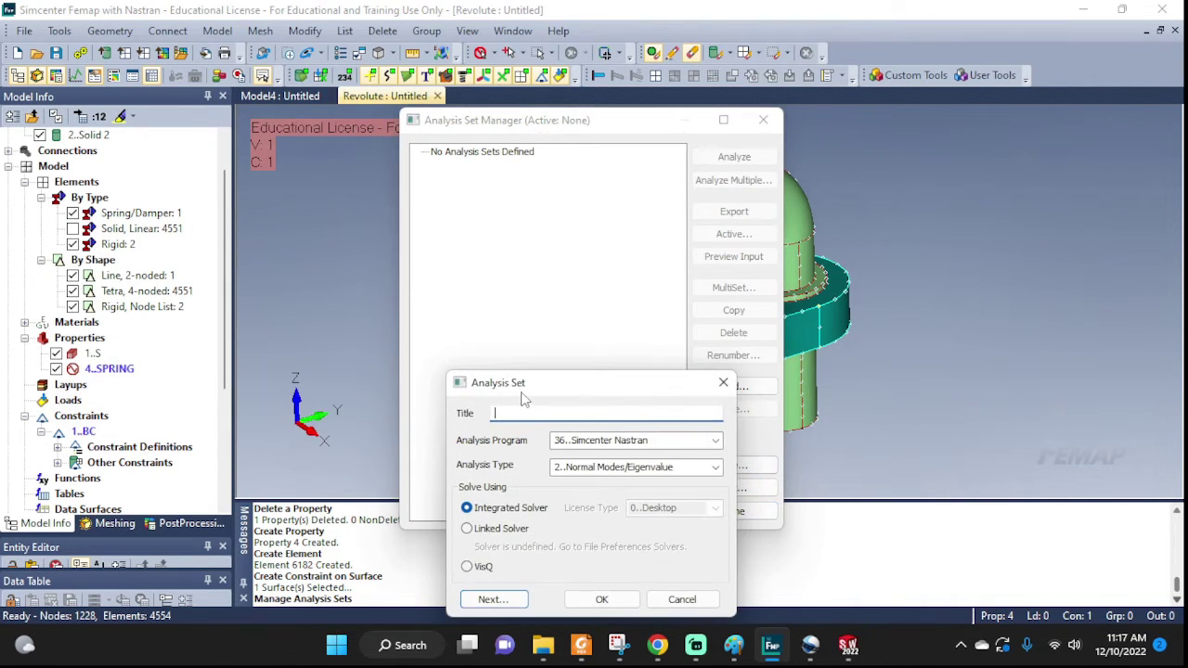
pyautogui.click(557, 469)
pyautogui.click(716, 467)
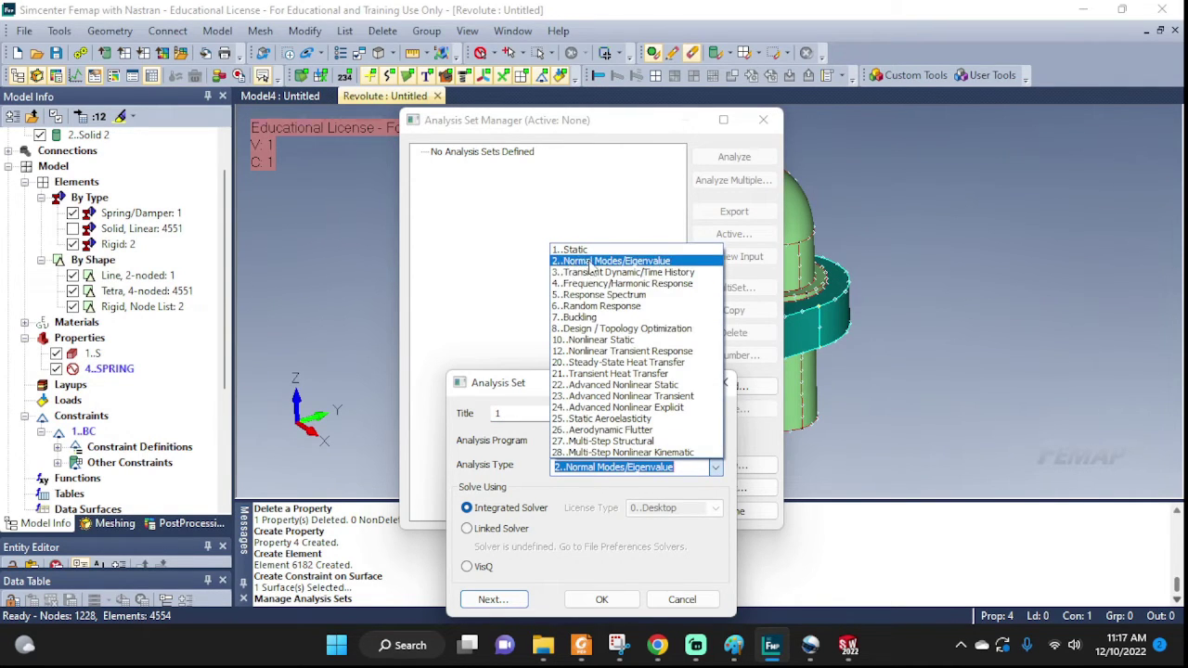
pyautogui.click(589, 260)
pyautogui.click(614, 604)
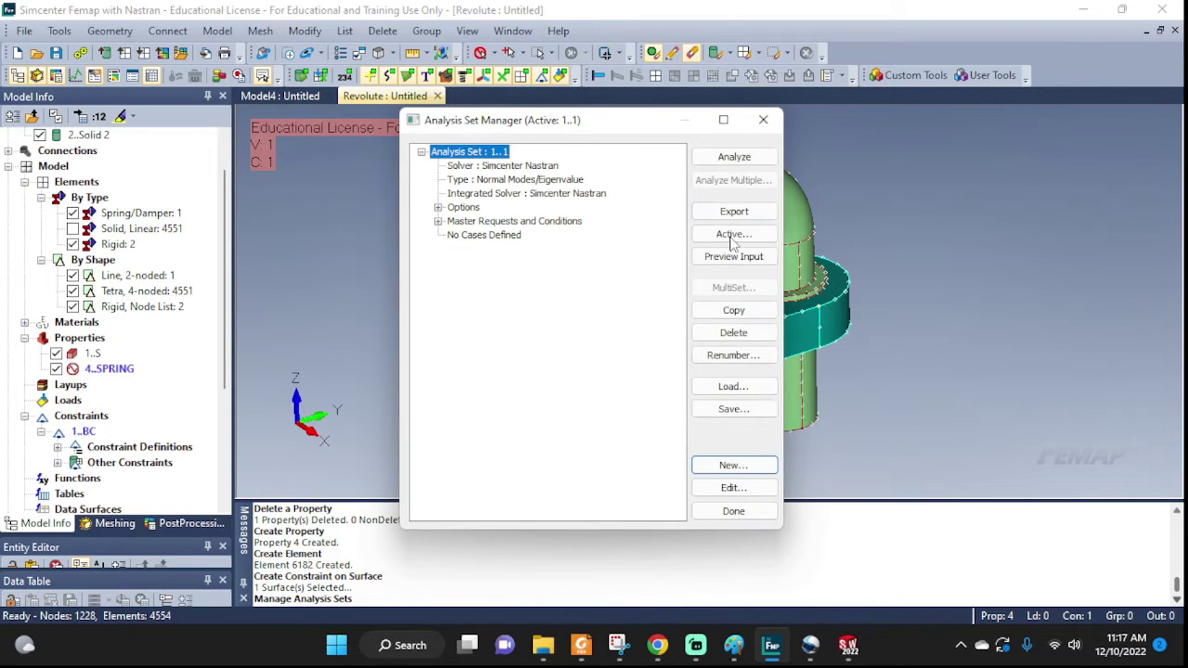
pyautogui.click(734, 160)
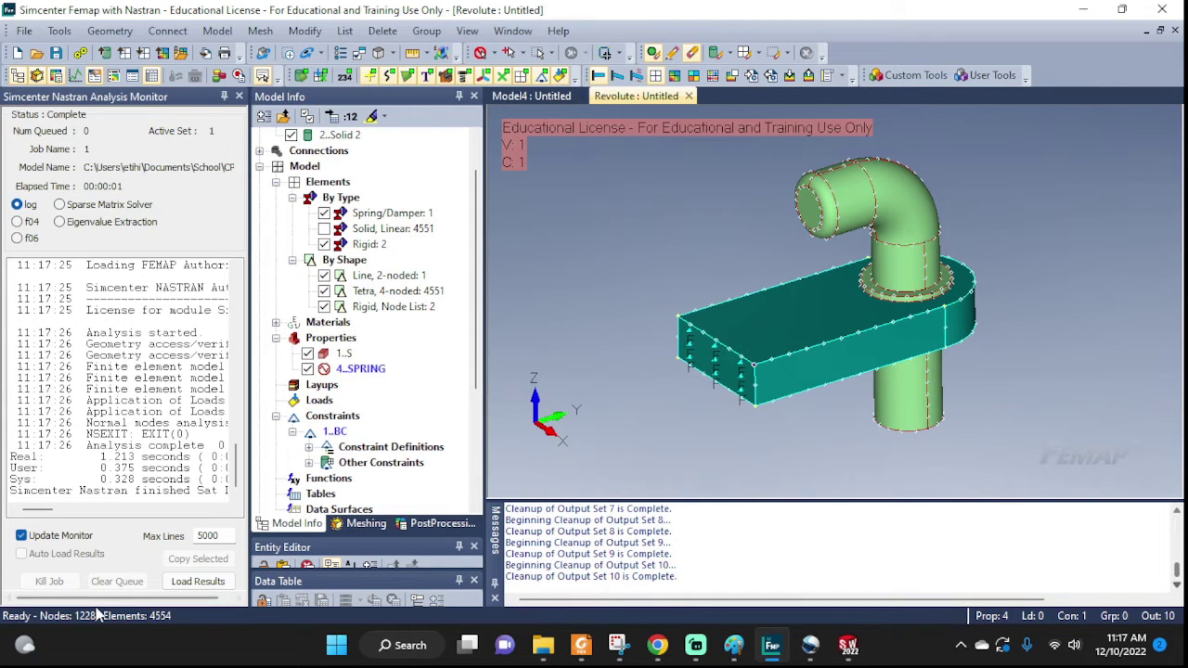
# Close the Analysis Monitor and expand Results > Analysis Study > 1..1 to list Modes 1–10
pyautogui.click(238, 95)
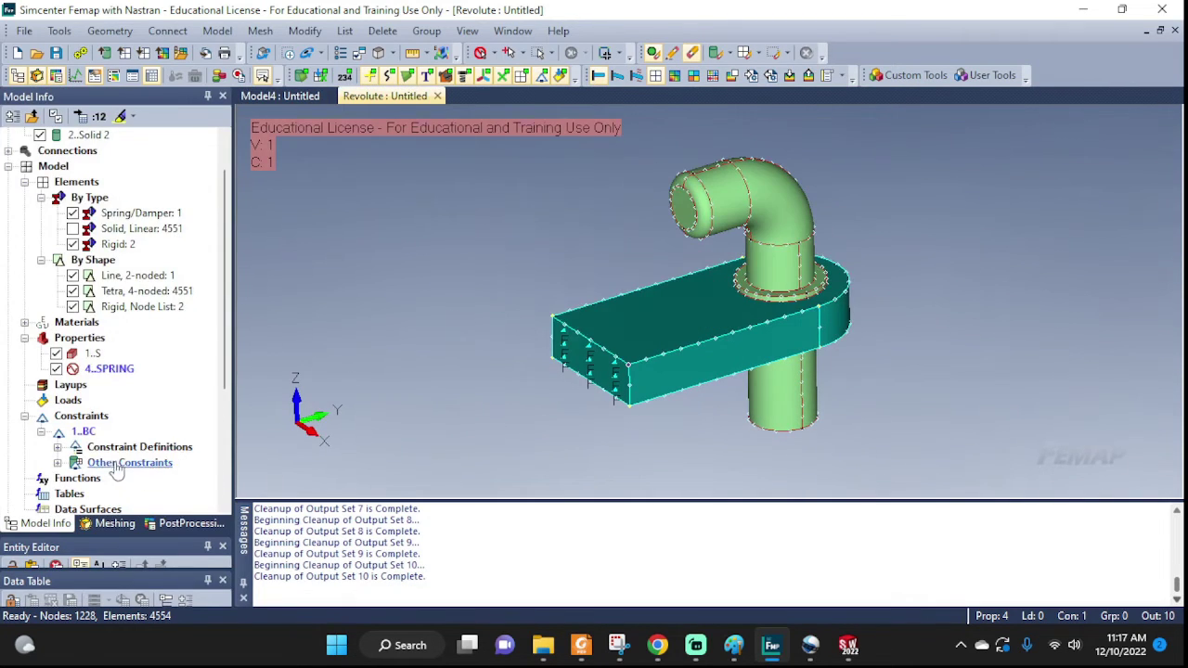
pyautogui.scroll(-5, 88, 436)
pyautogui.click(9, 370)
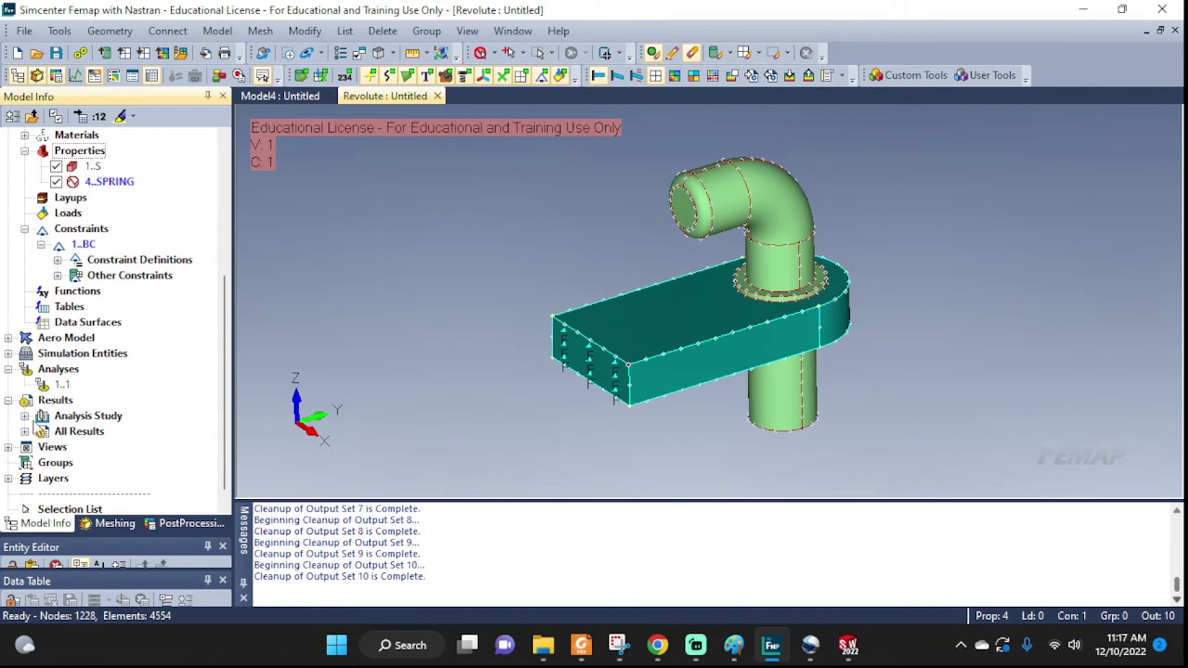
pyautogui.click(25, 416)
pyautogui.click(41, 432)
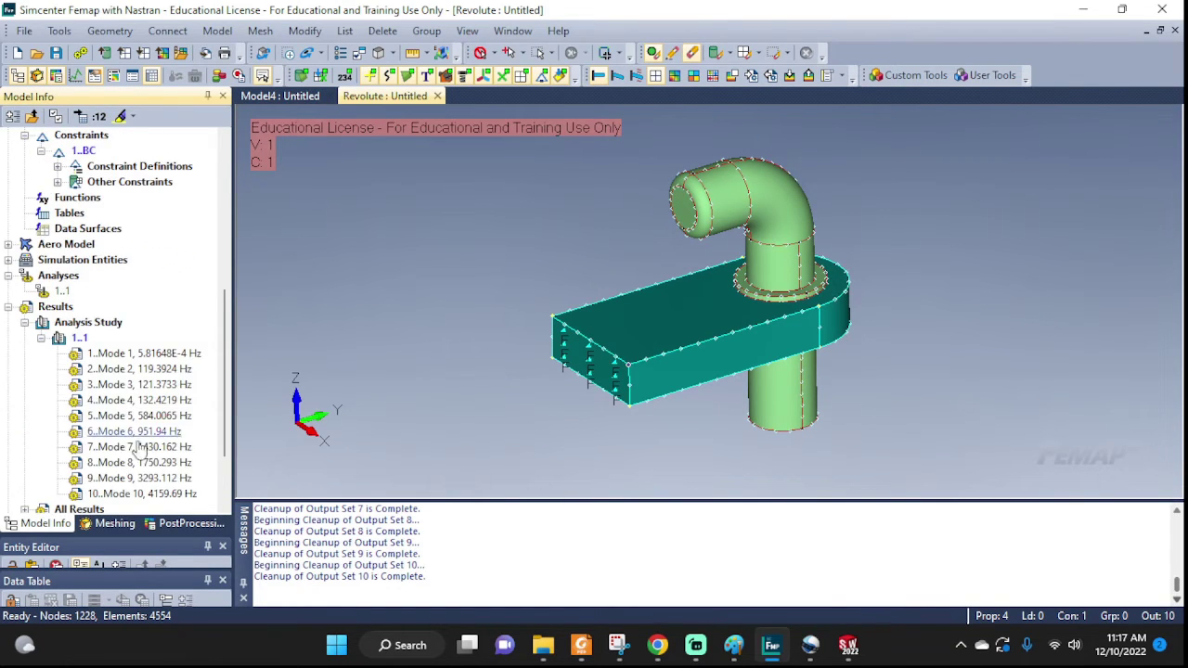
# Animate the Mode 1 (5.81648E-4 Hz) shape and turn View Surfaces off
pyautogui.rightClick(153, 360)
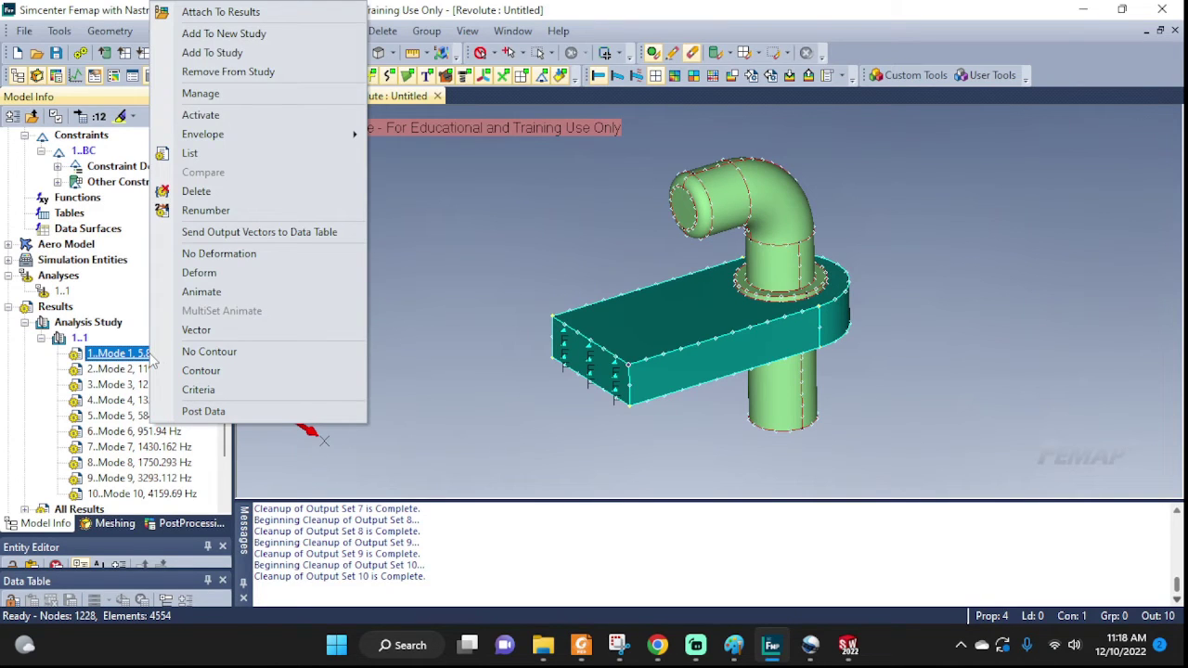
pyautogui.click(211, 295)
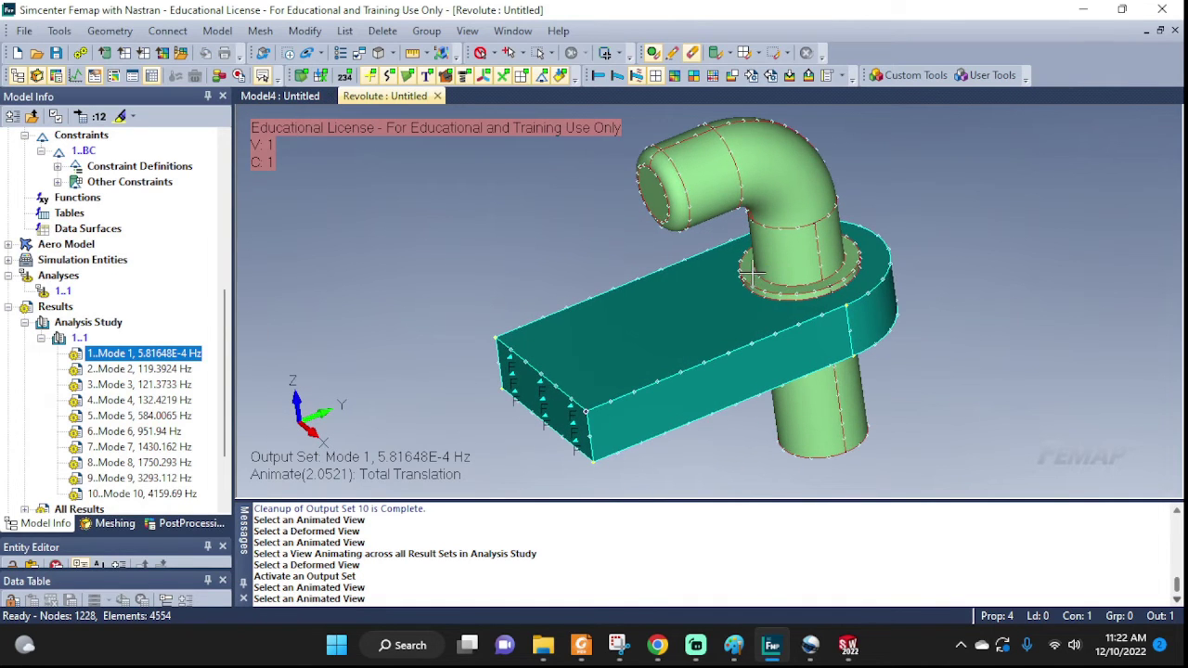
pyautogui.click(406, 78)
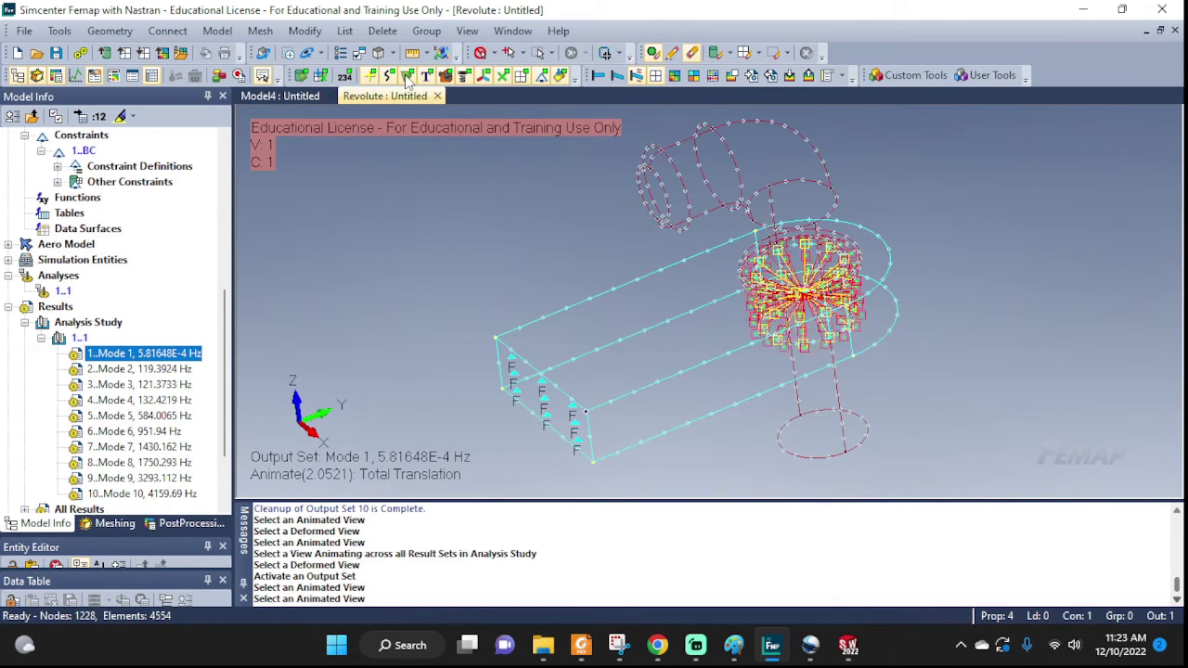
# Zoom into the hub and toggle the Solid, Linear elements on and off
pyautogui.scroll(5, 796, 297)
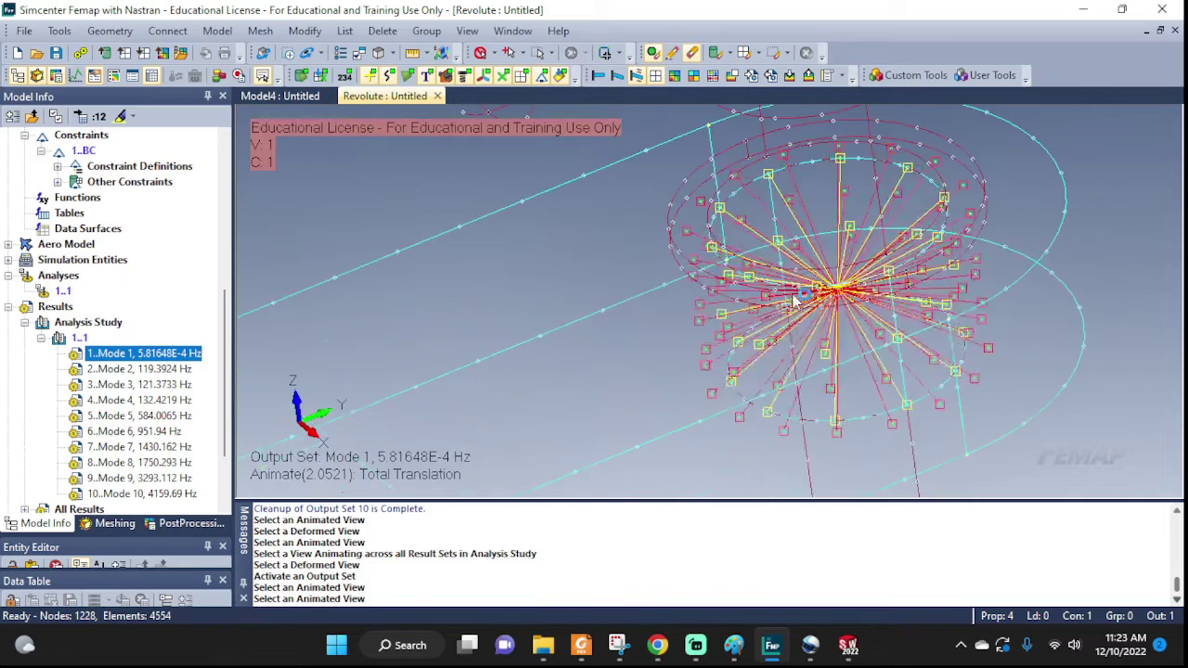
pyautogui.scroll(-5, 796, 297)
pyautogui.scroll(2, 797, 297)
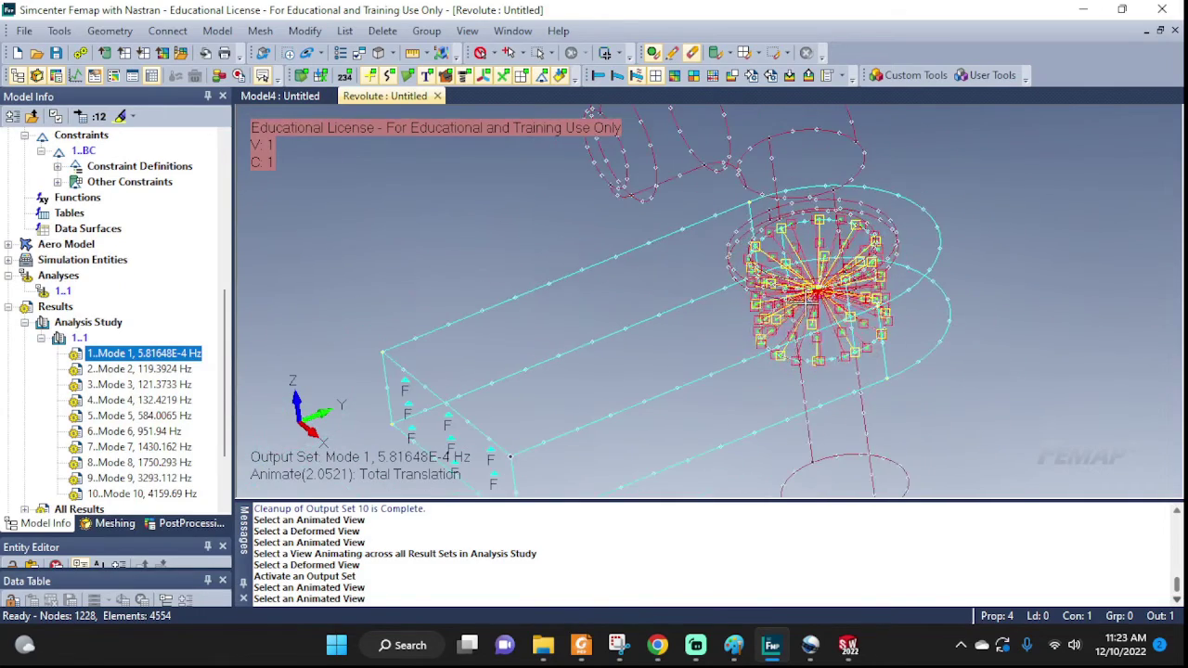
pyautogui.scroll(-2, 798, 353)
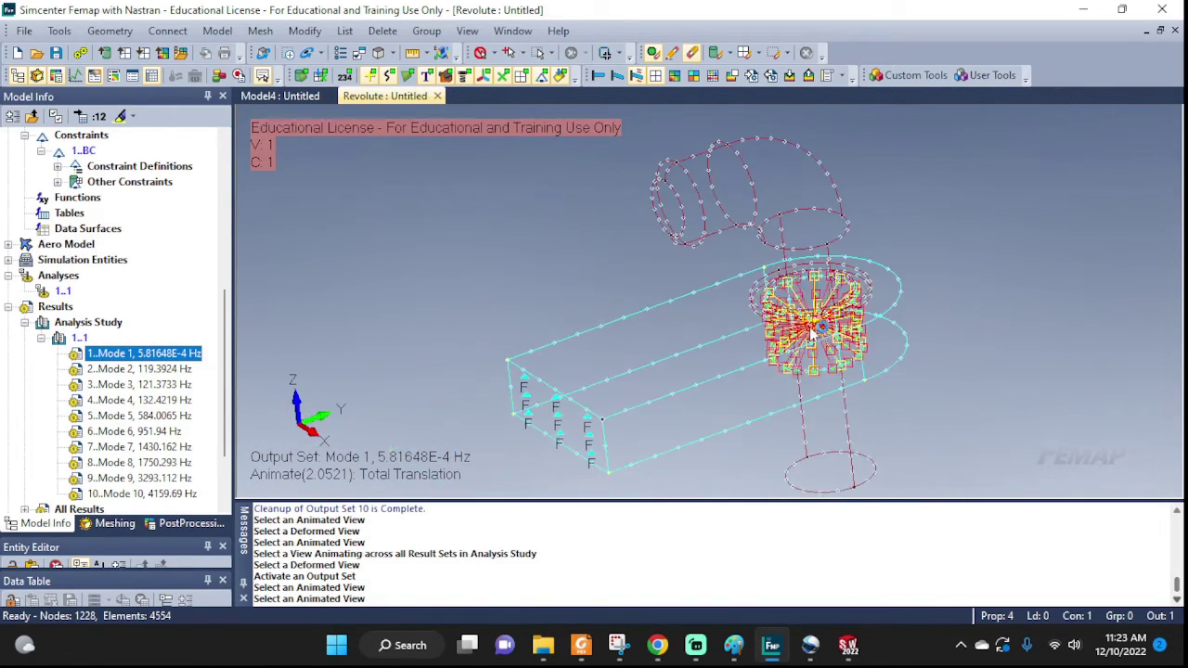
pyautogui.scroll(7, 158, 286)
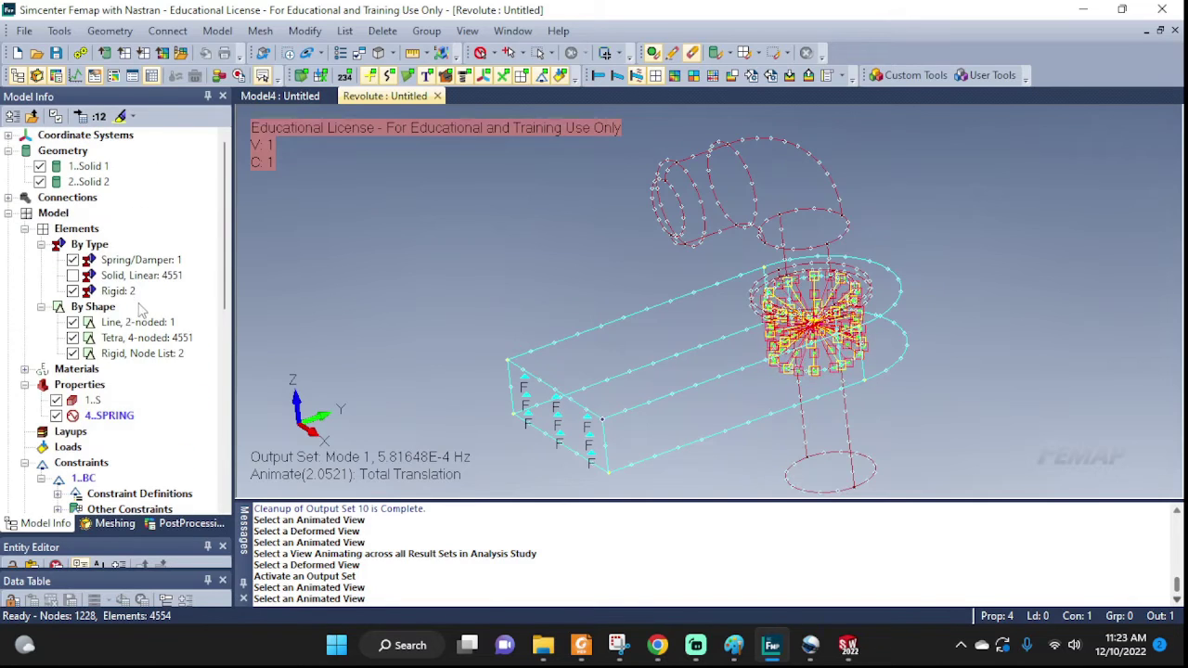
pyautogui.click(73, 276)
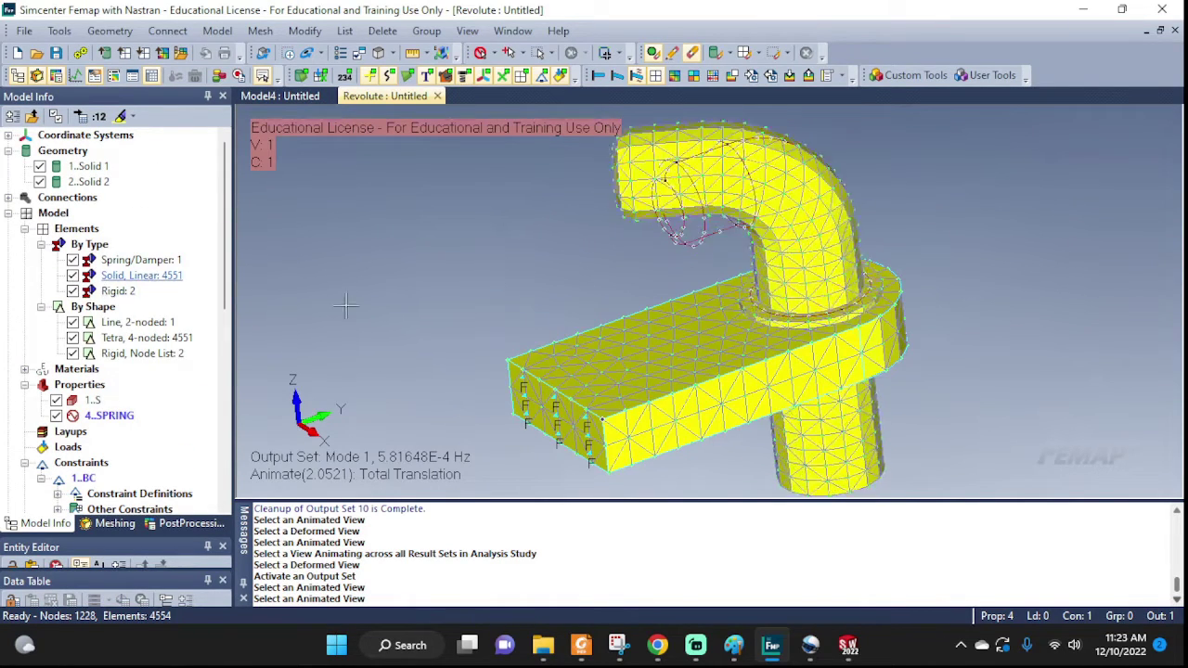
pyautogui.click(73, 275)
pyautogui.scroll(10, 826, 288)
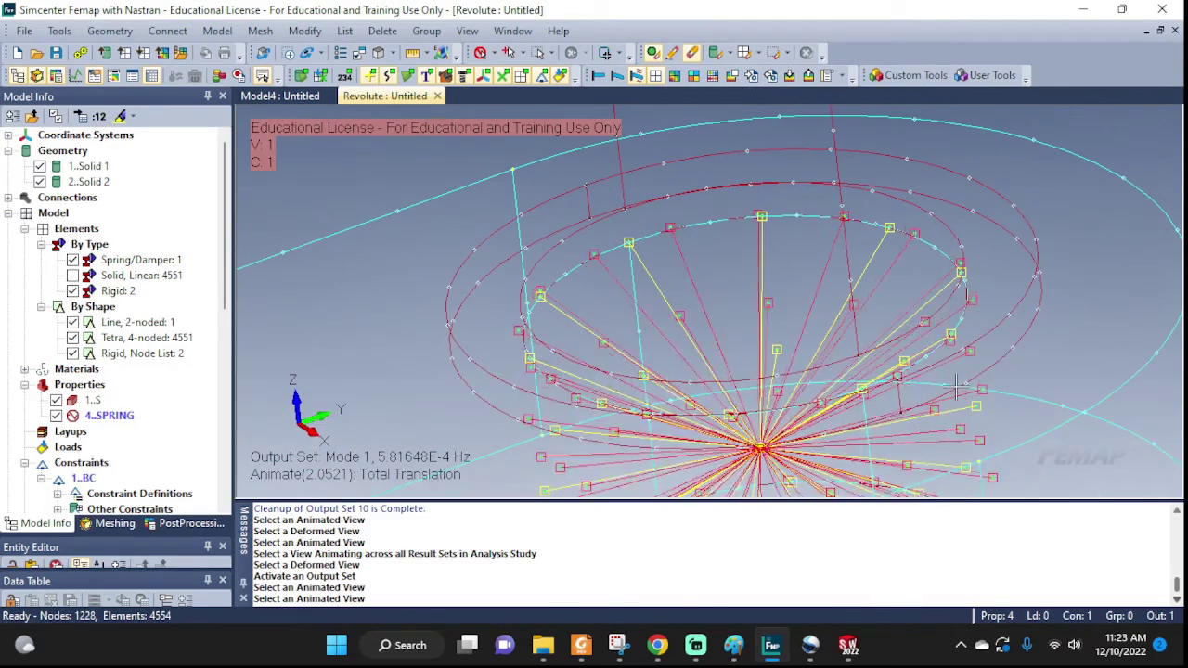
pyautogui.click(73, 275)
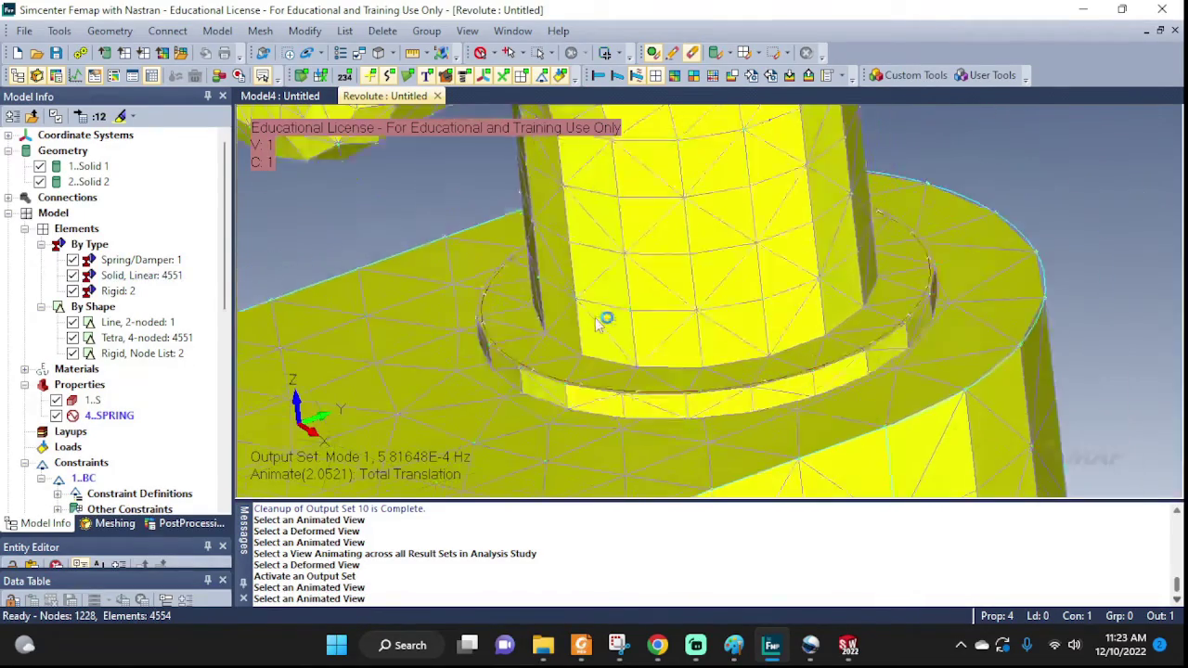
pyautogui.moveTo(610, 321); pyautogui.dragTo(639, 341, button='middle')
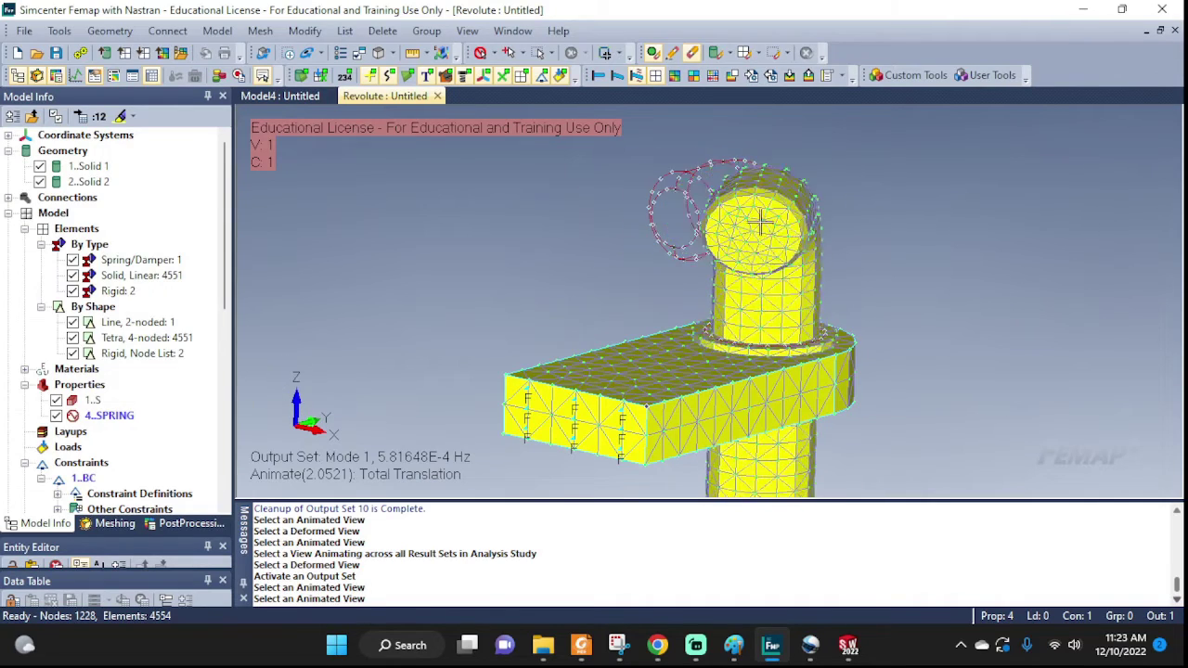
pyautogui.moveTo(846, 348); pyautogui.dragTo(915, 392, button='middle')
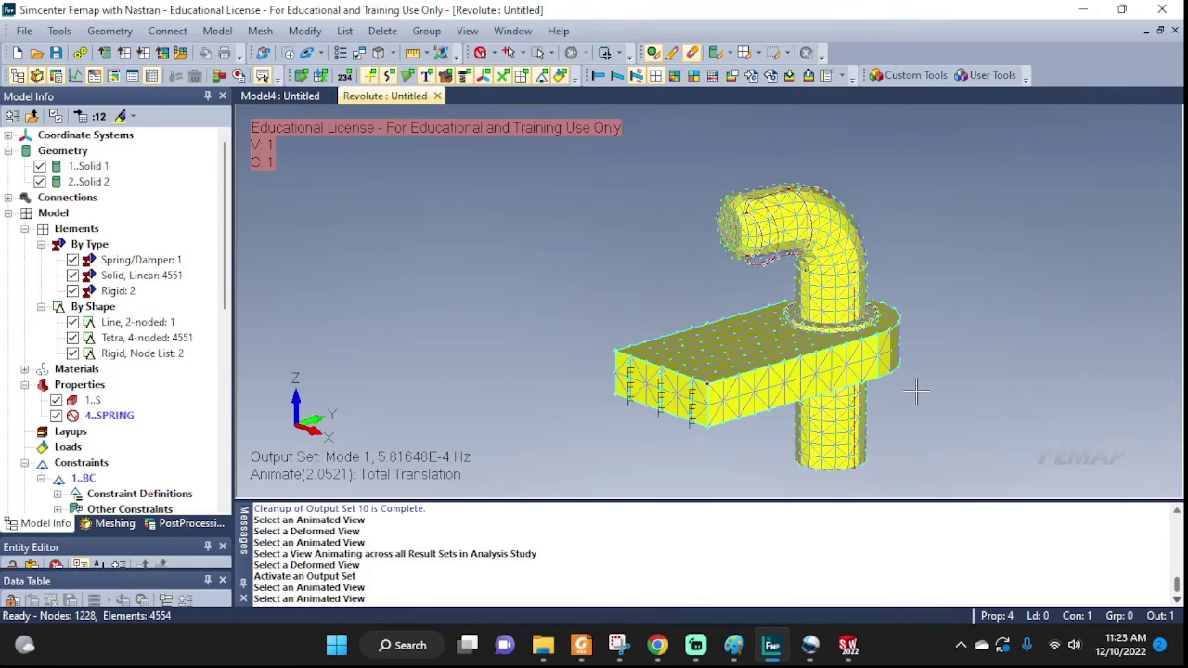
pyautogui.moveTo(915, 392); pyautogui.dragTo(838, 330, button='middle')
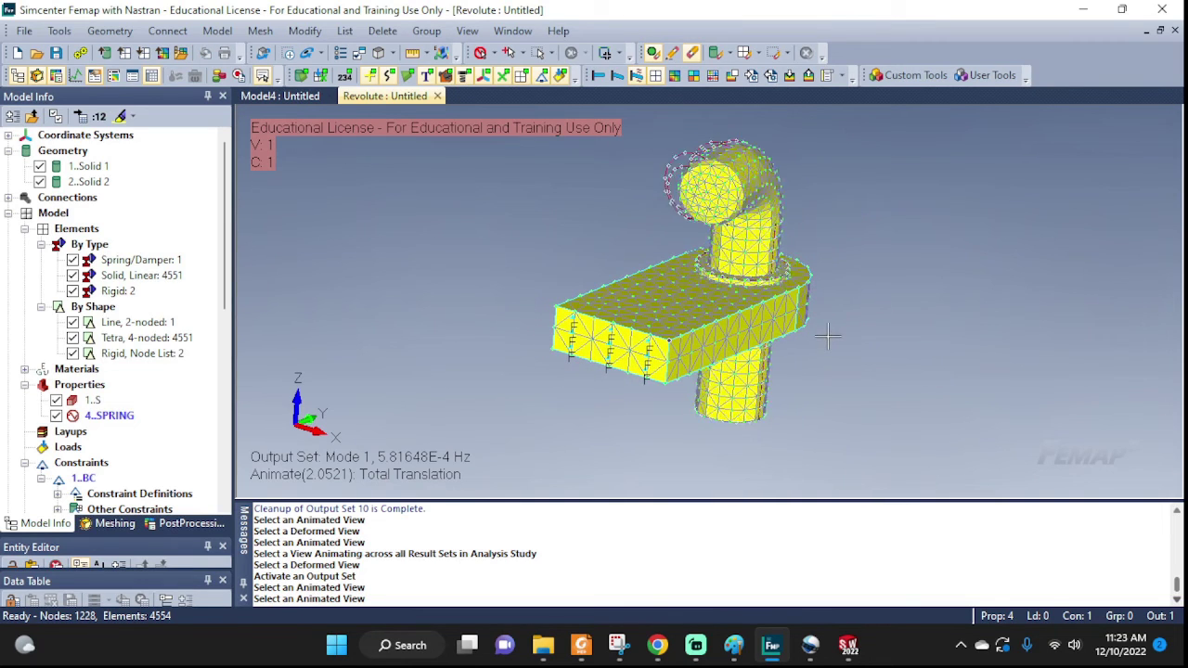